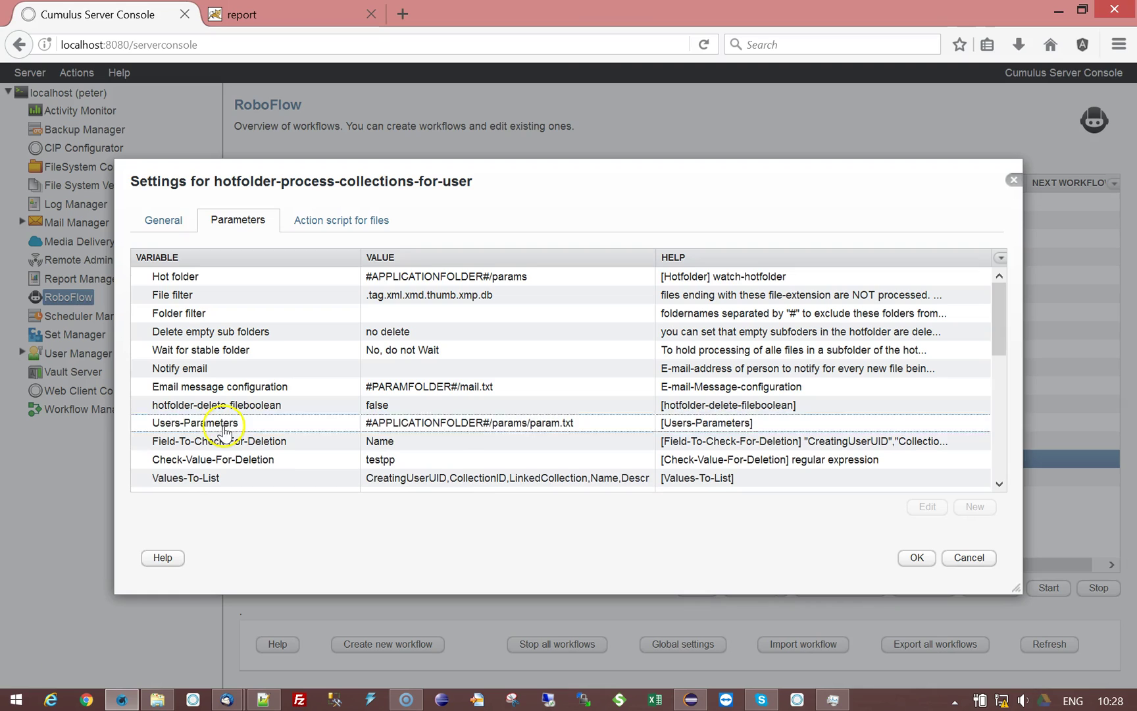
Examine the table behind the Users-Parameters variable and close it without making changes.
{"action": "double_click", "coordinate": [452, 423]}
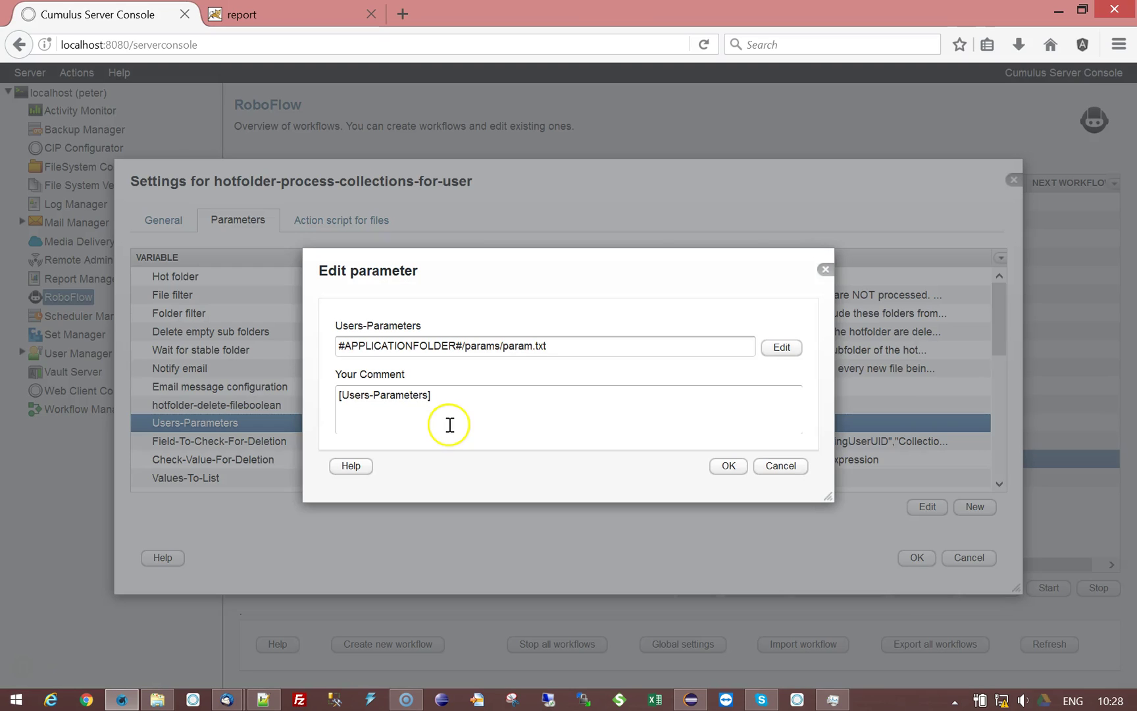
{"action": "left_click", "coordinate": [782, 347]}
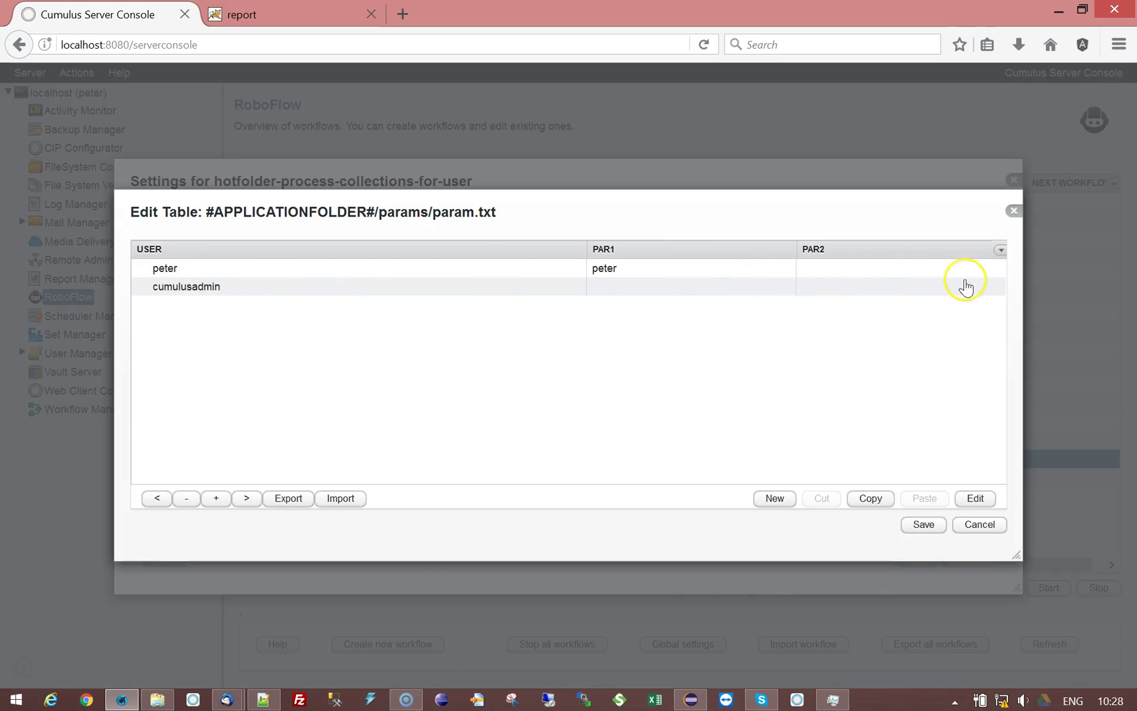
{"action": "left_click", "coordinate": [980, 525]}
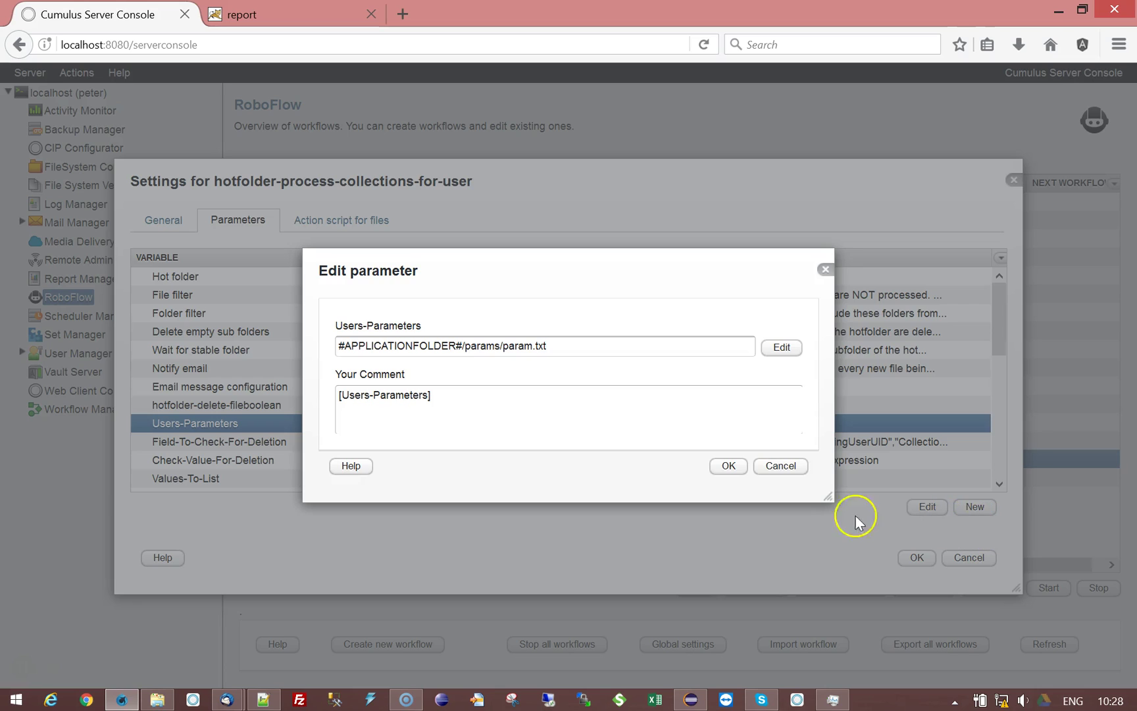
{"action": "left_click", "coordinate": [782, 467]}
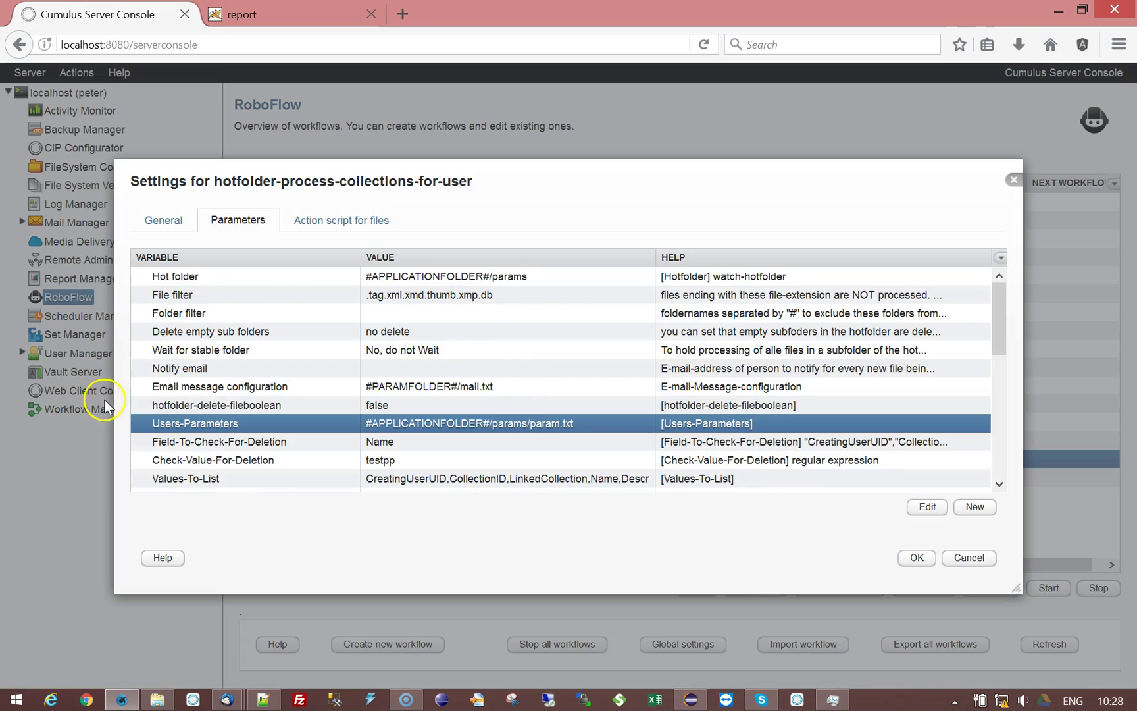
Examine the folder selection for the Hot folder parameter, then leave the workflow settings without saving.
{"action": "double_click", "coordinate": [185, 276]}
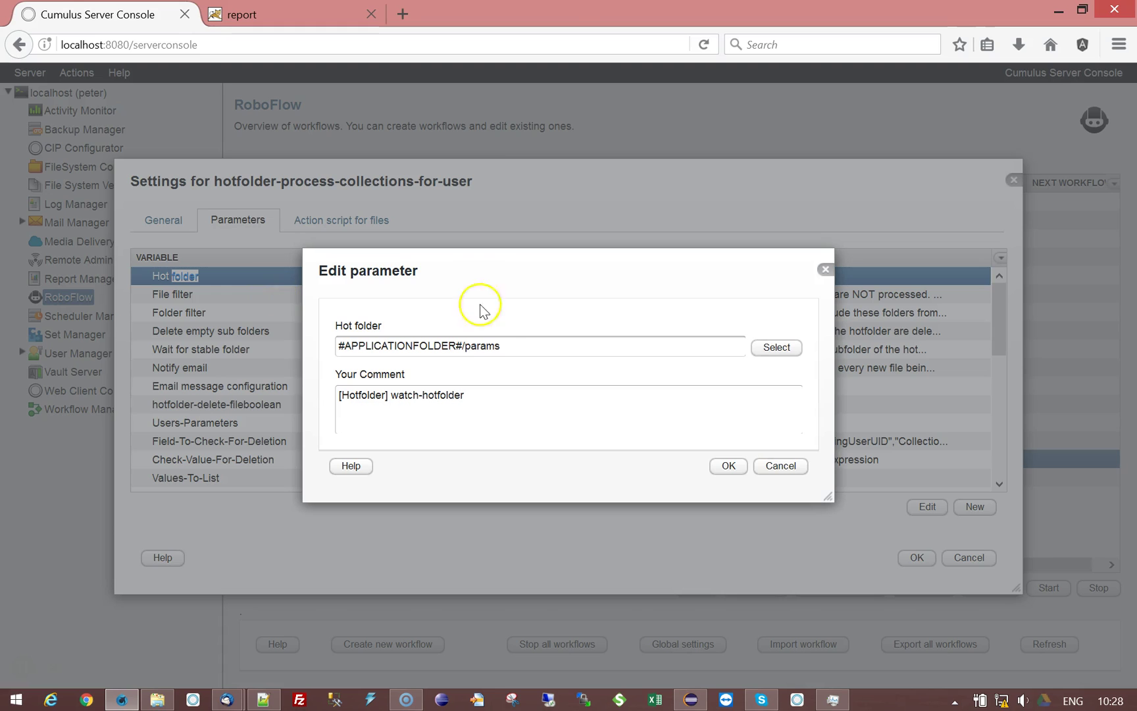
{"action": "left_click", "coordinate": [775, 349]}
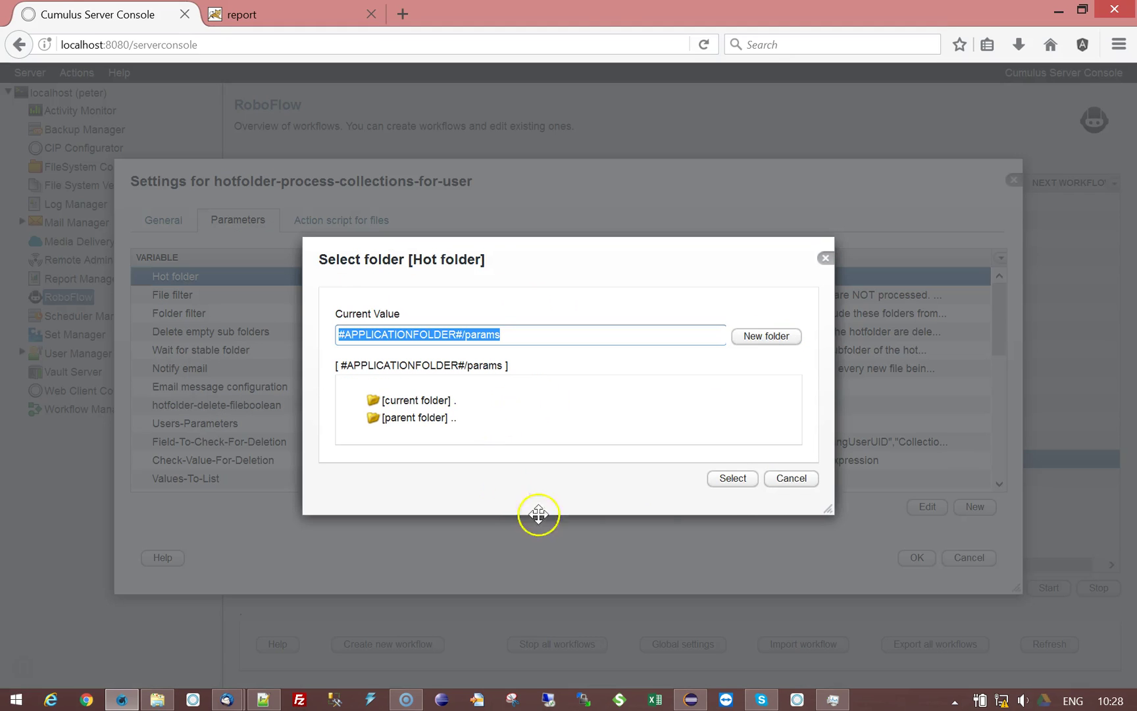
{"action": "left_click", "coordinate": [791, 478]}
{"action": "left_click", "coordinate": [789, 471]}
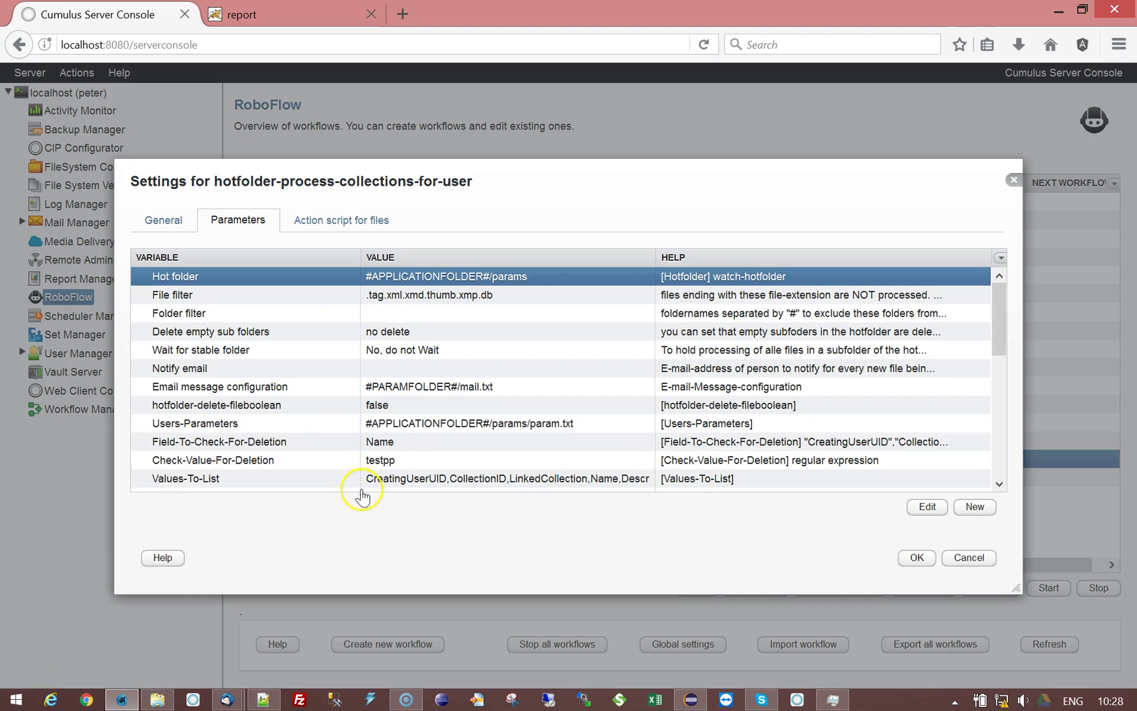
{"action": "left_click", "coordinate": [333, 477]}
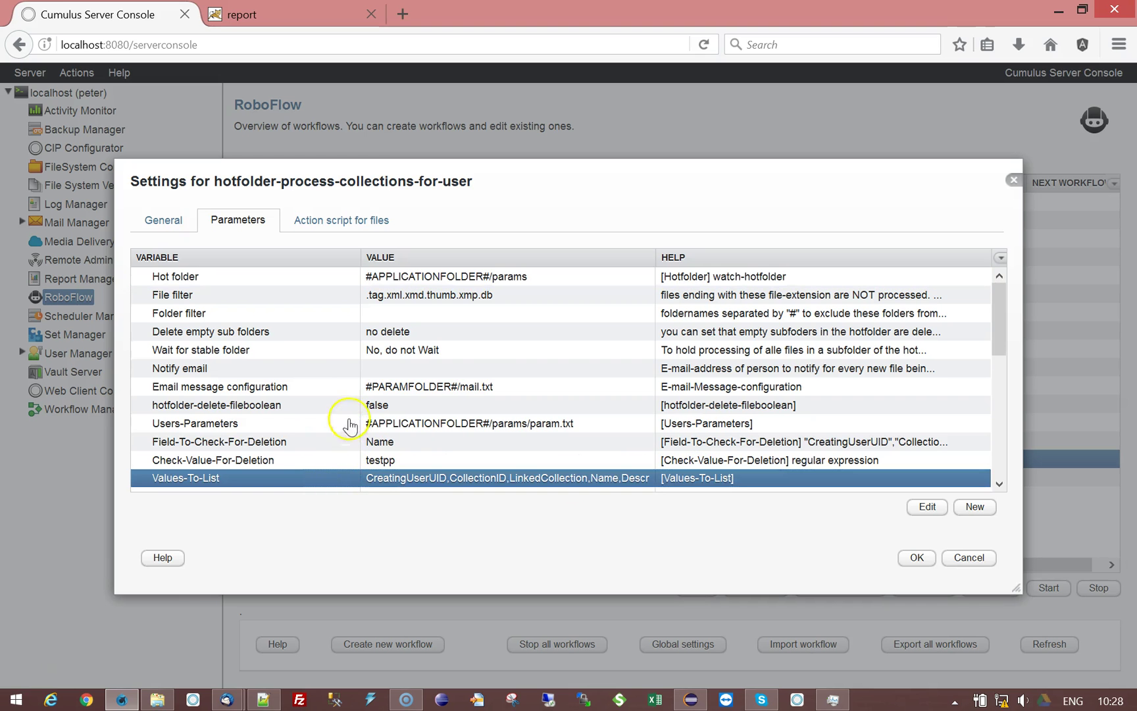
{"action": "left_click", "coordinate": [962, 558]}
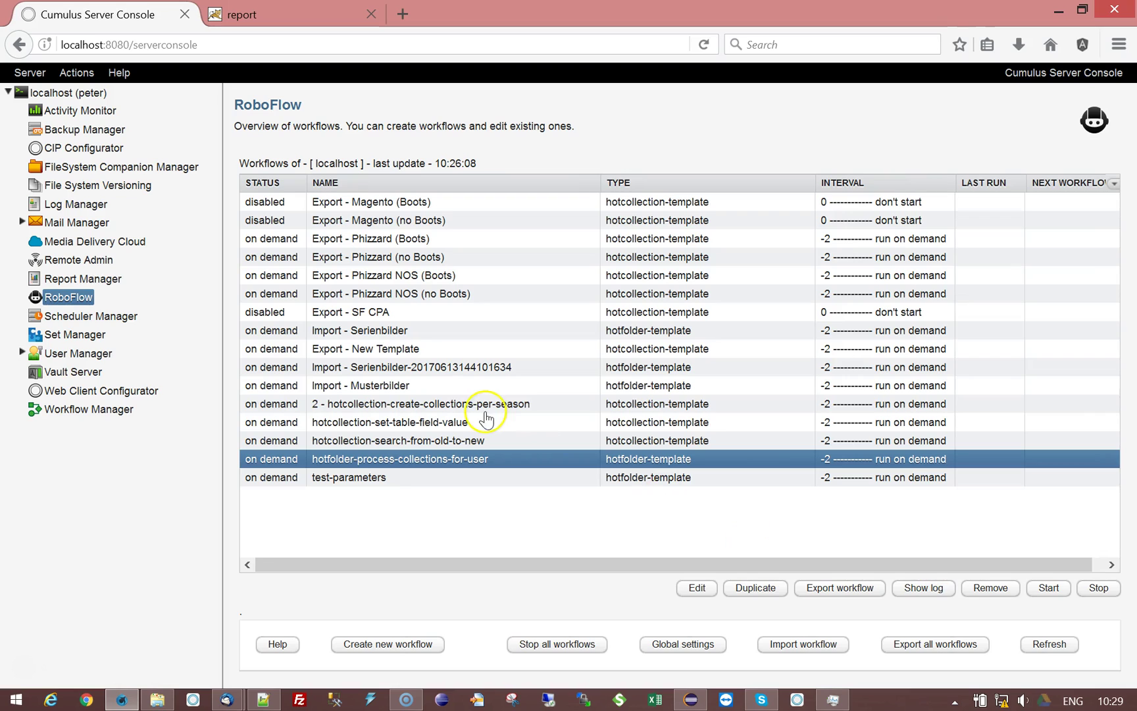
Open the parameter list in the settings of the test-parameters workflow.
{"action": "double_click", "coordinate": [376, 480]}
{"action": "left_click", "coordinate": [222, 227]}
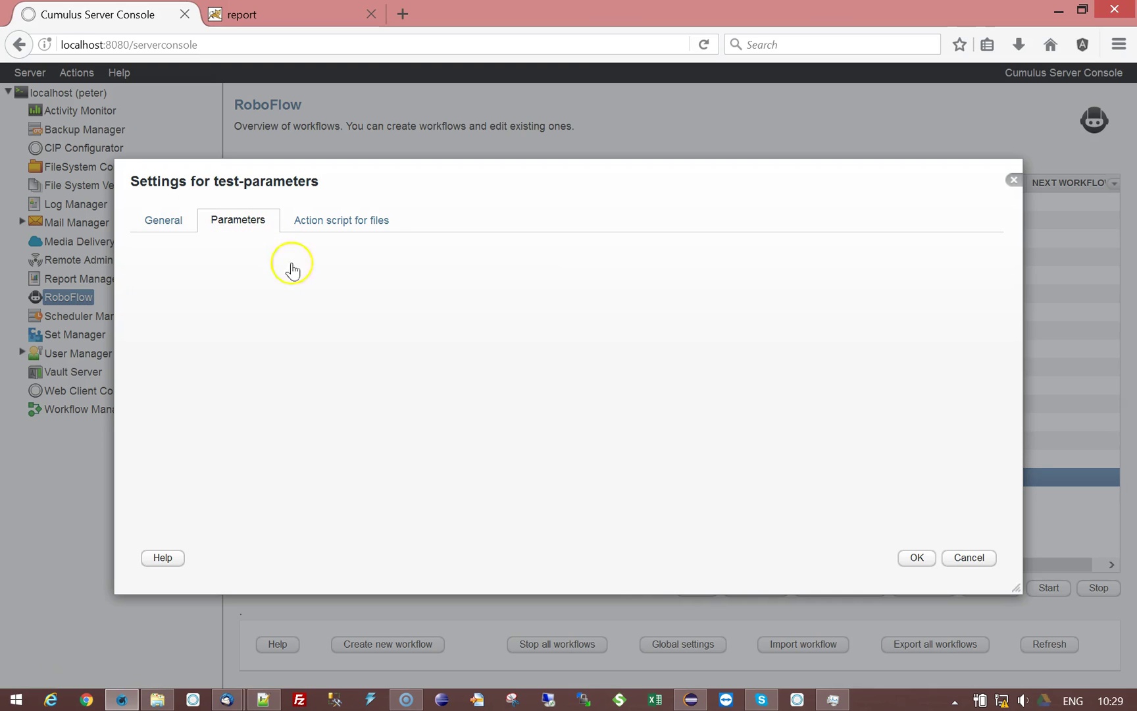
{"action": "left_click", "coordinate": [257, 390]}
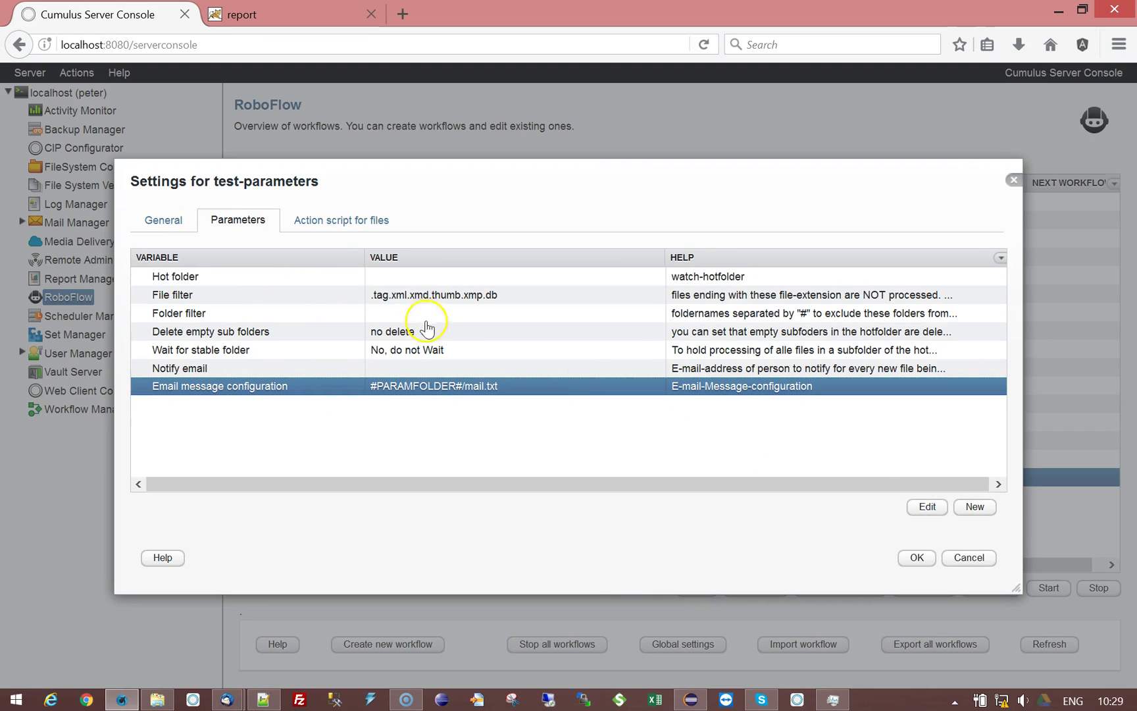
Add a plain parameter named test with the value pol to the test-parameters workflow.
{"action": "left_click", "coordinate": [974, 508]}
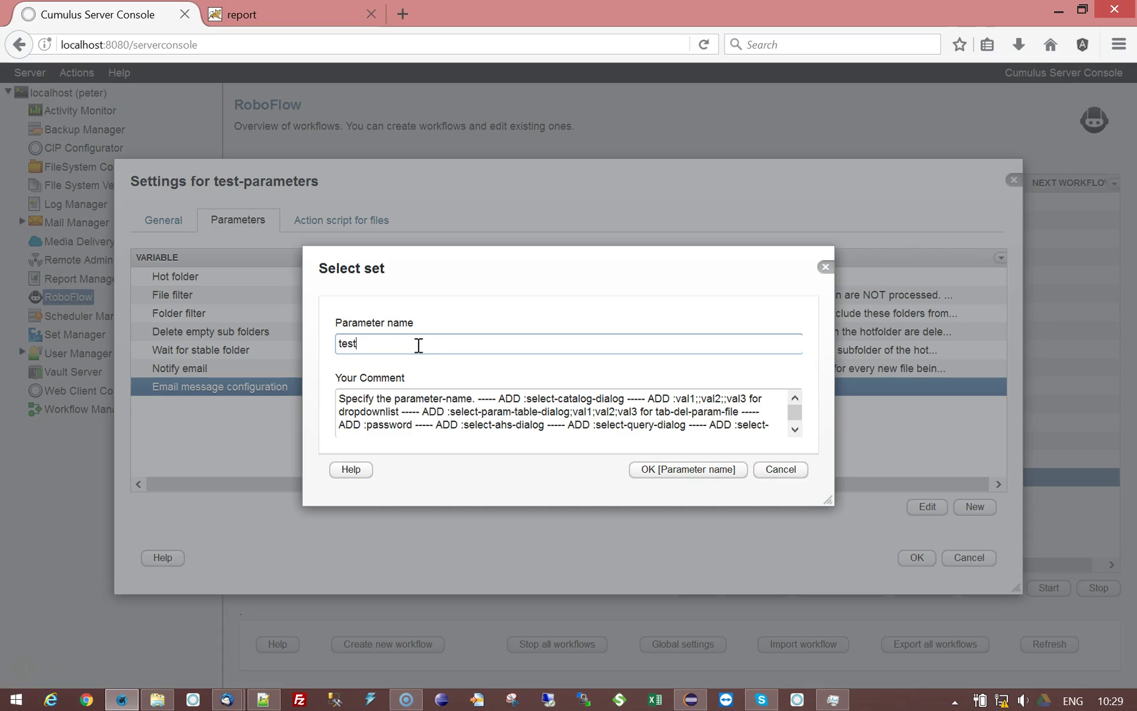
{"action": "left_click", "coordinate": [685, 475]}
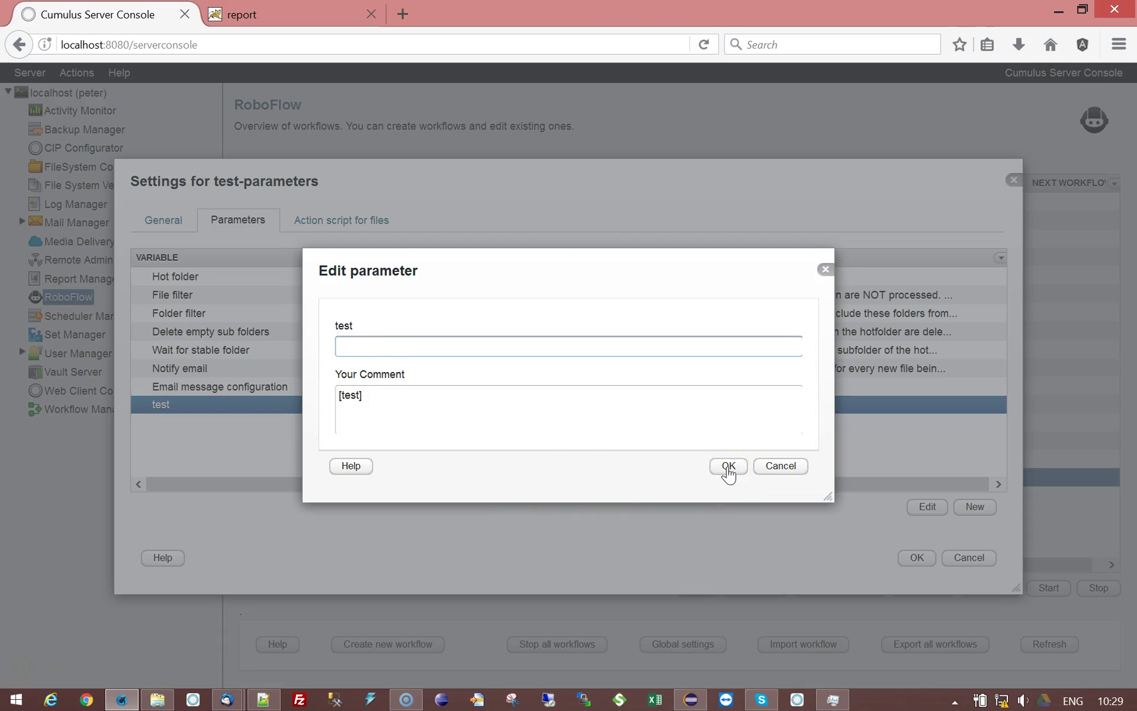
{"action": "left_click", "coordinate": [726, 467]}
{"action": "left_click", "coordinate": [634, 348]}
{"action": "left_click", "coordinate": [326, 325]}
{"action": "double_click", "coordinate": [343, 326]}
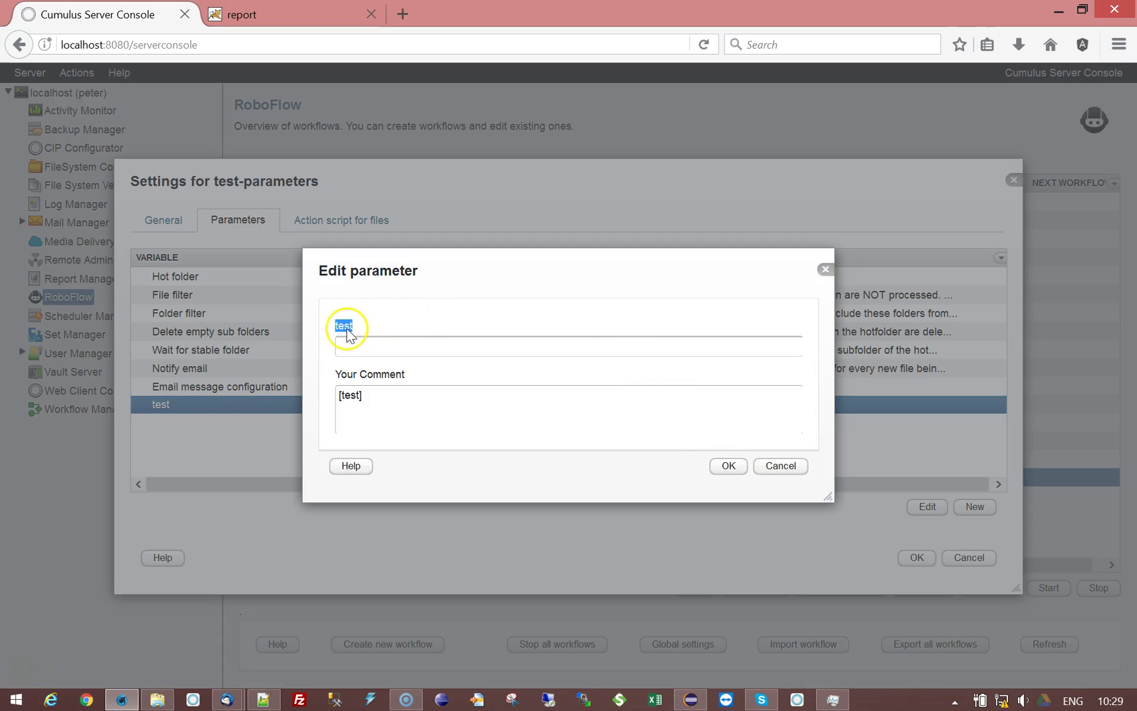
{"action": "left_click", "coordinate": [358, 349]}
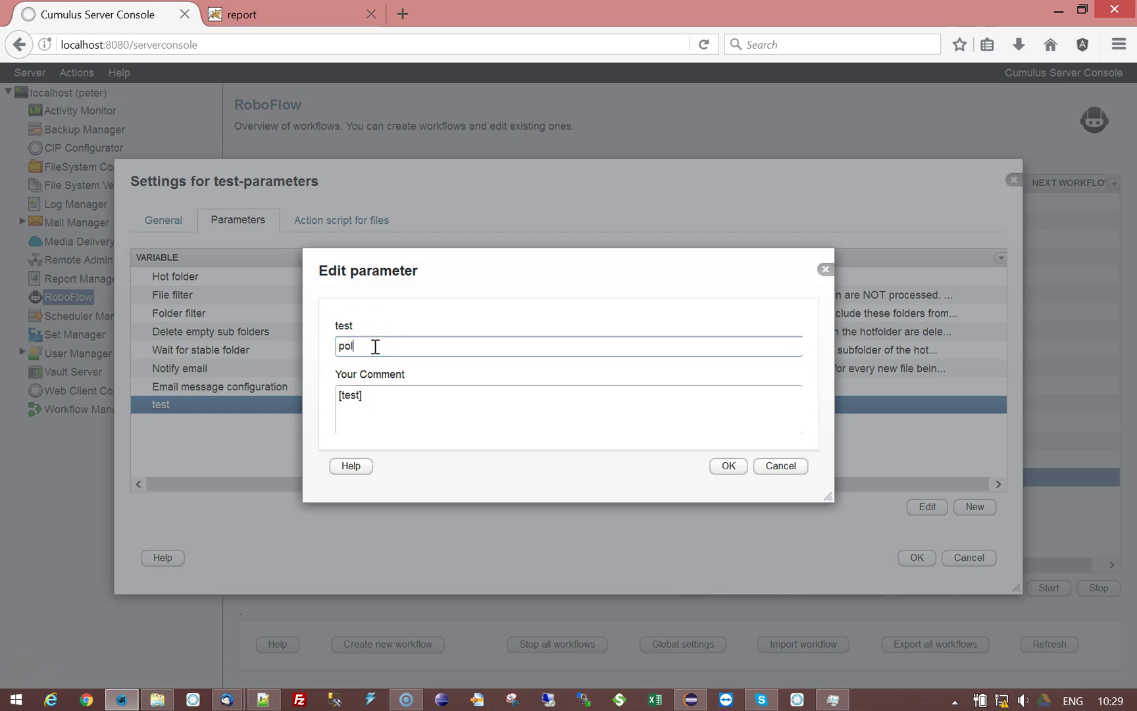
{"action": "left_click", "coordinate": [727, 466]}
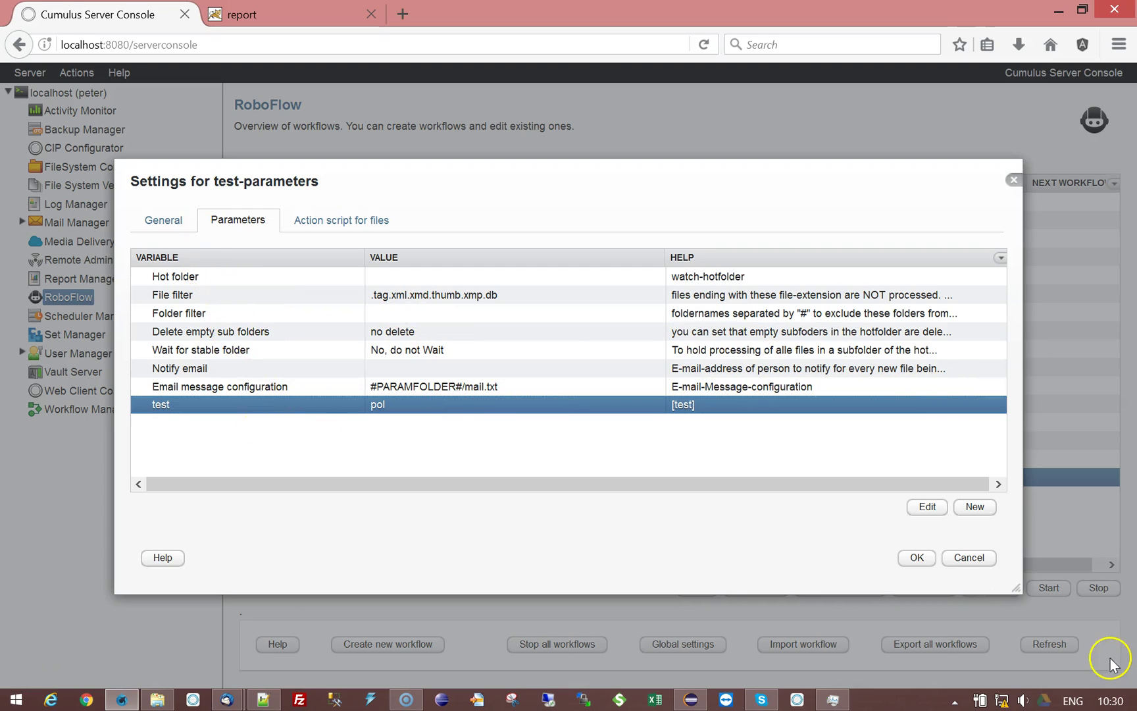
Create a new parameter named catalog:select-catalog-dialog, copying the :select-catalog-dialog suffix from the comment text.
{"action": "left_click", "coordinate": [929, 510]}
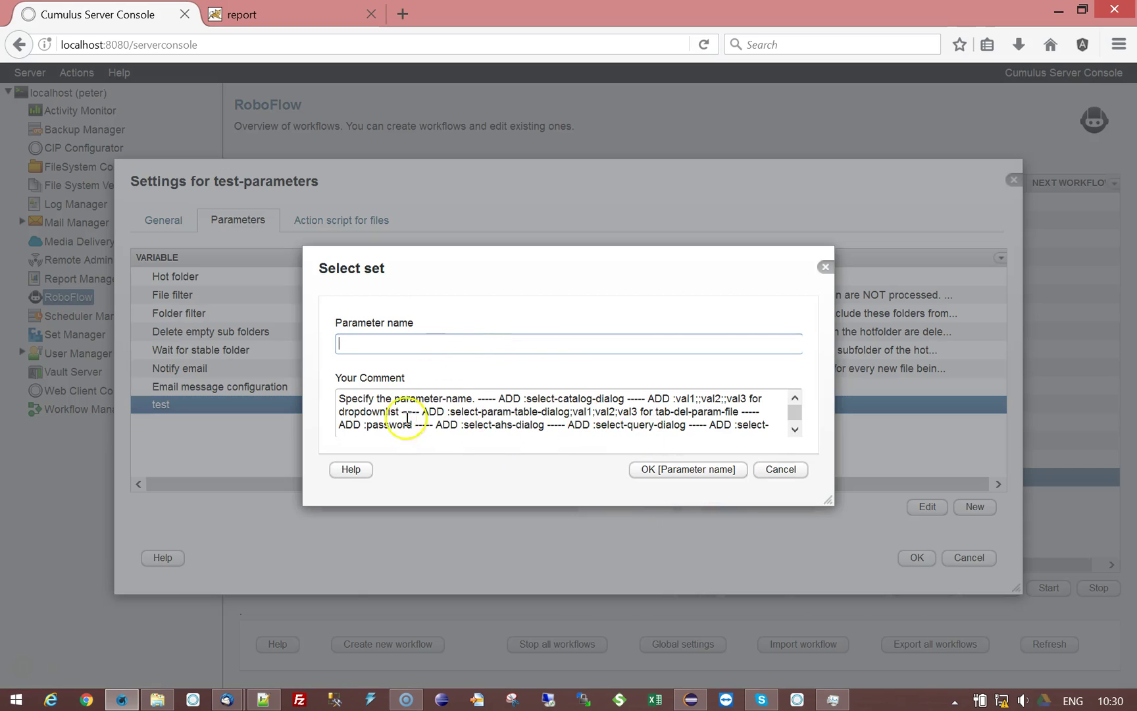
{"action": "left_click", "coordinate": [340, 402]}
{"action": "left_click_drag", "start_coordinate": [339, 401], "coordinate": [877, 429]}
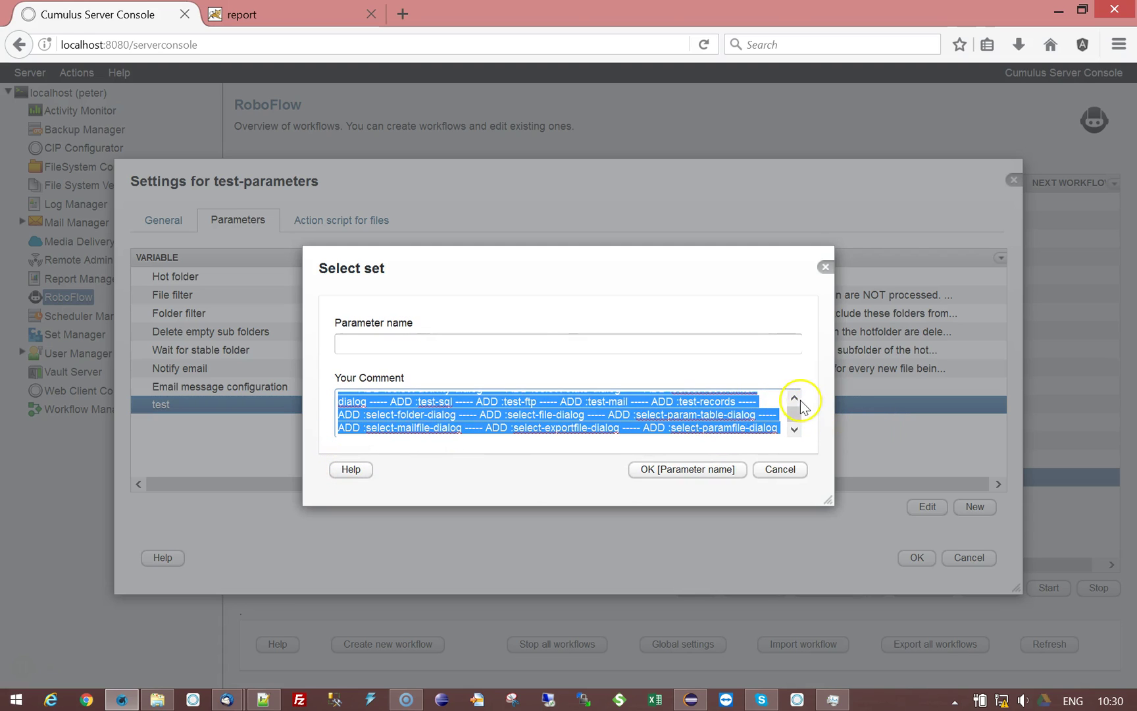
{"action": "left_click", "coordinate": [794, 398]}
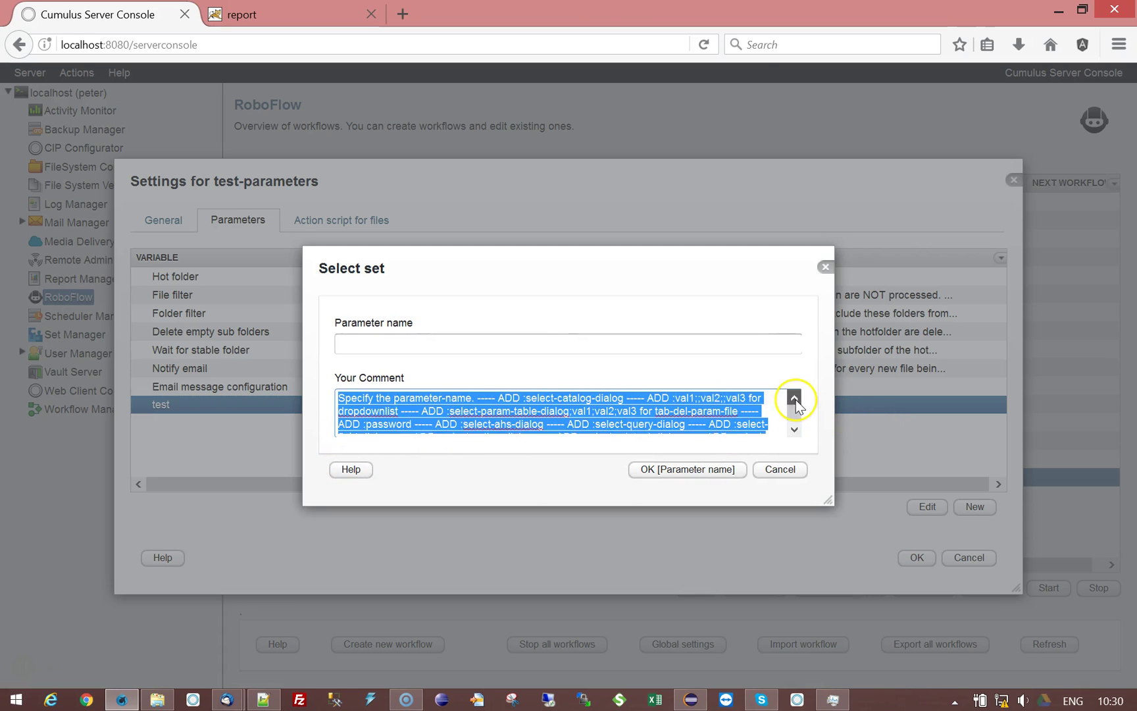
{"action": "left_click", "coordinate": [457, 406]}
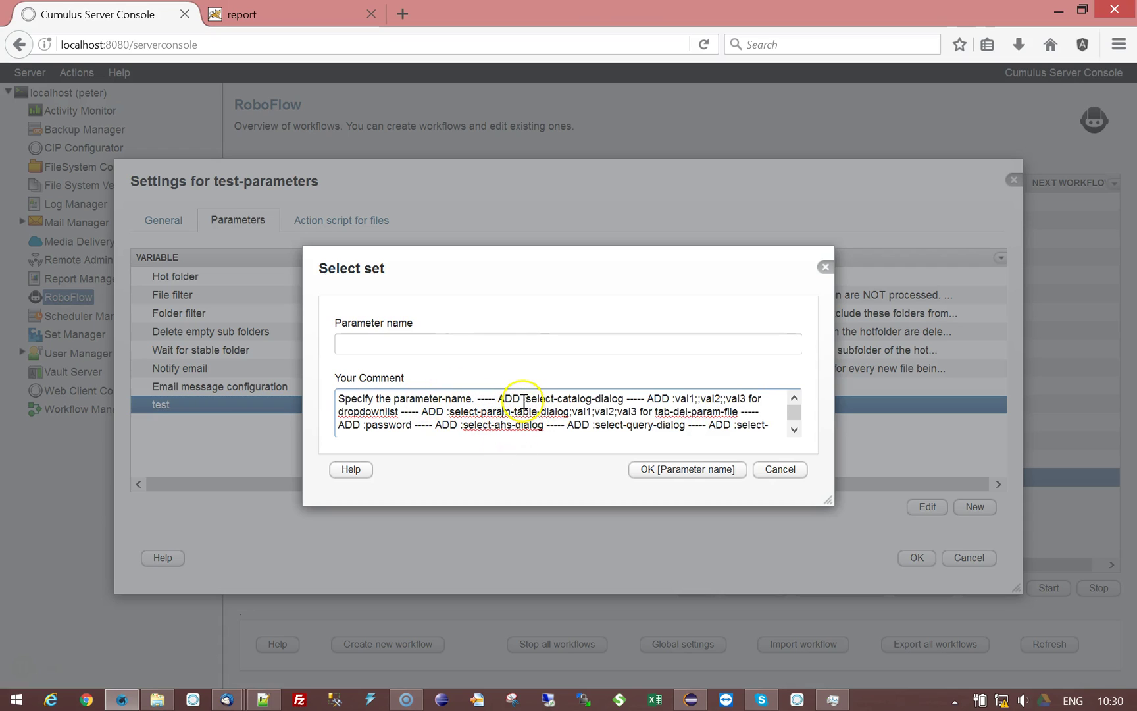
{"action": "left_click_drag", "start_coordinate": [524, 399], "coordinate": [622, 401]}
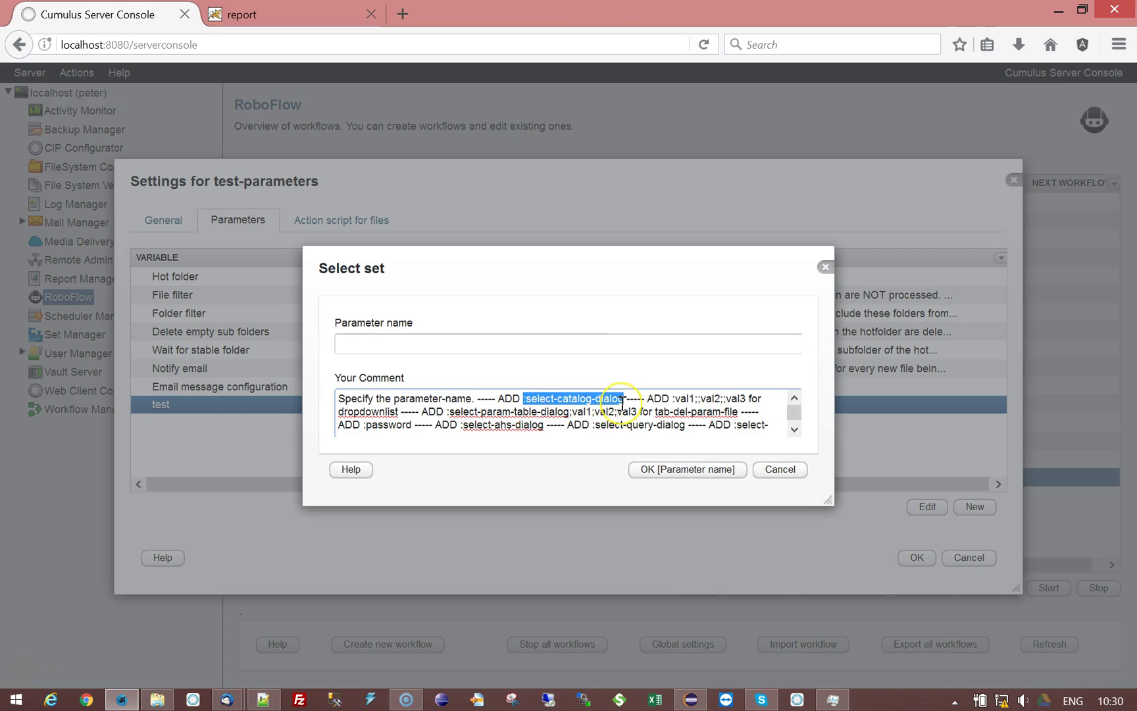
{"action": "left_click", "coordinate": [470, 344]}
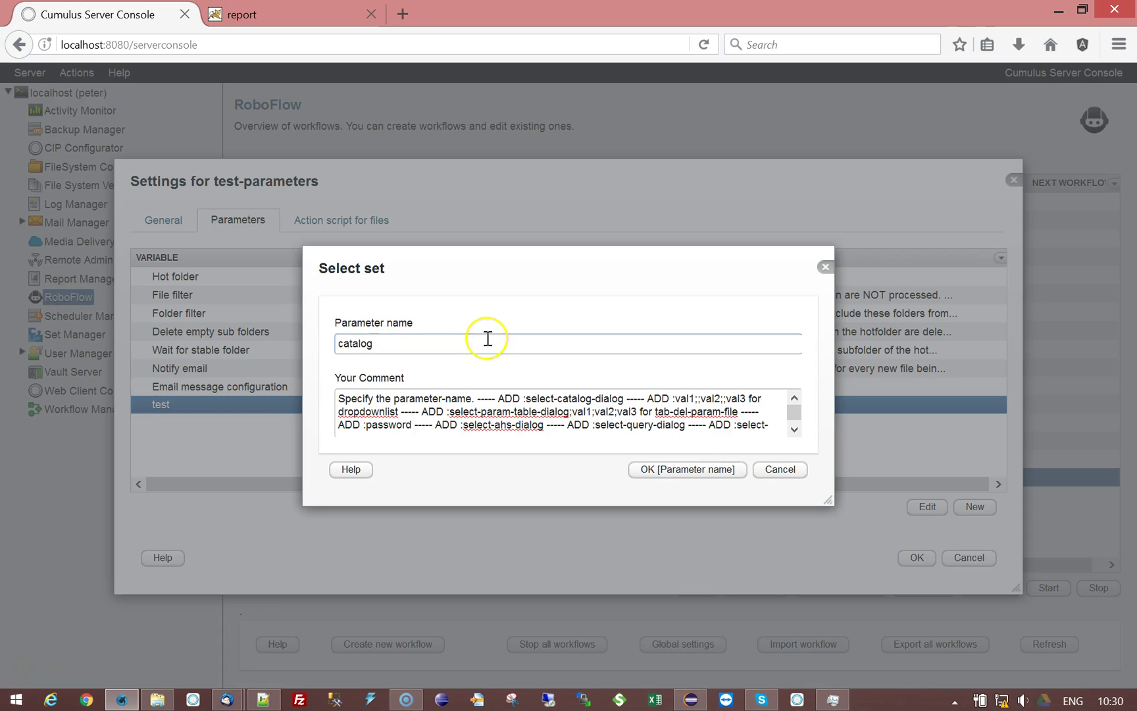
{"action": "left_click_drag", "start_coordinate": [524, 399], "coordinate": [628, 406]}
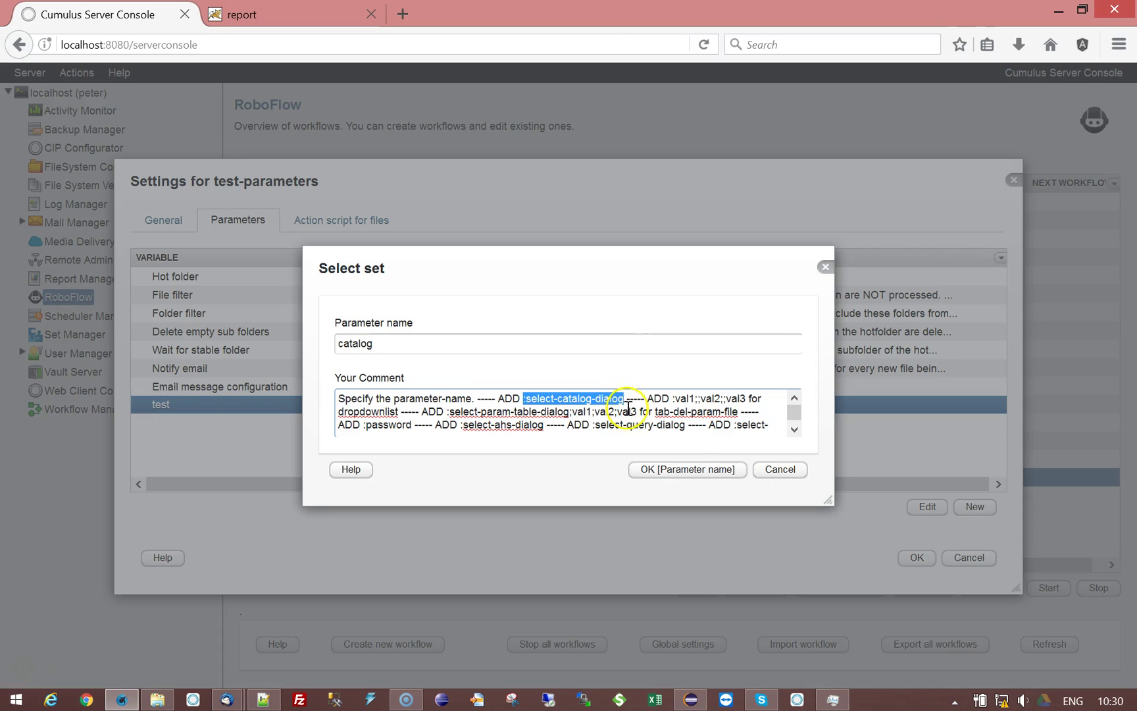
{"action": "key", "text": "ctrl+c"}
{"action": "left_click", "coordinate": [413, 346]}
{"action": "key", "text": "ctrl+v"}
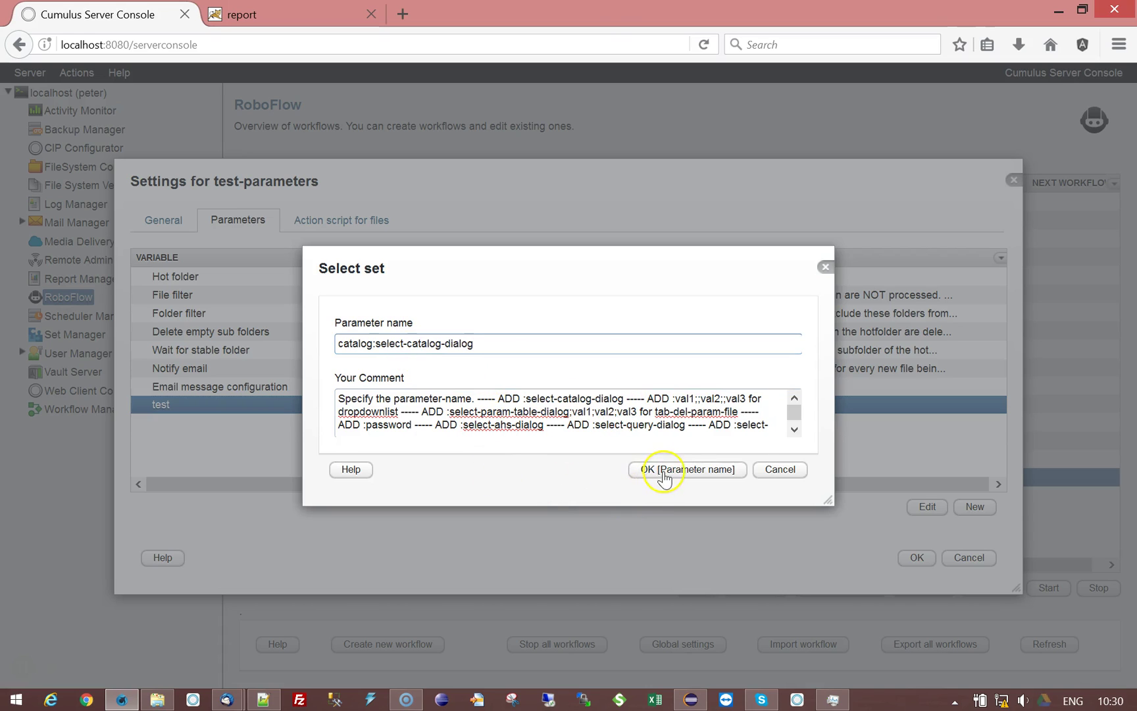
{"action": "left_click", "coordinate": [663, 470]}
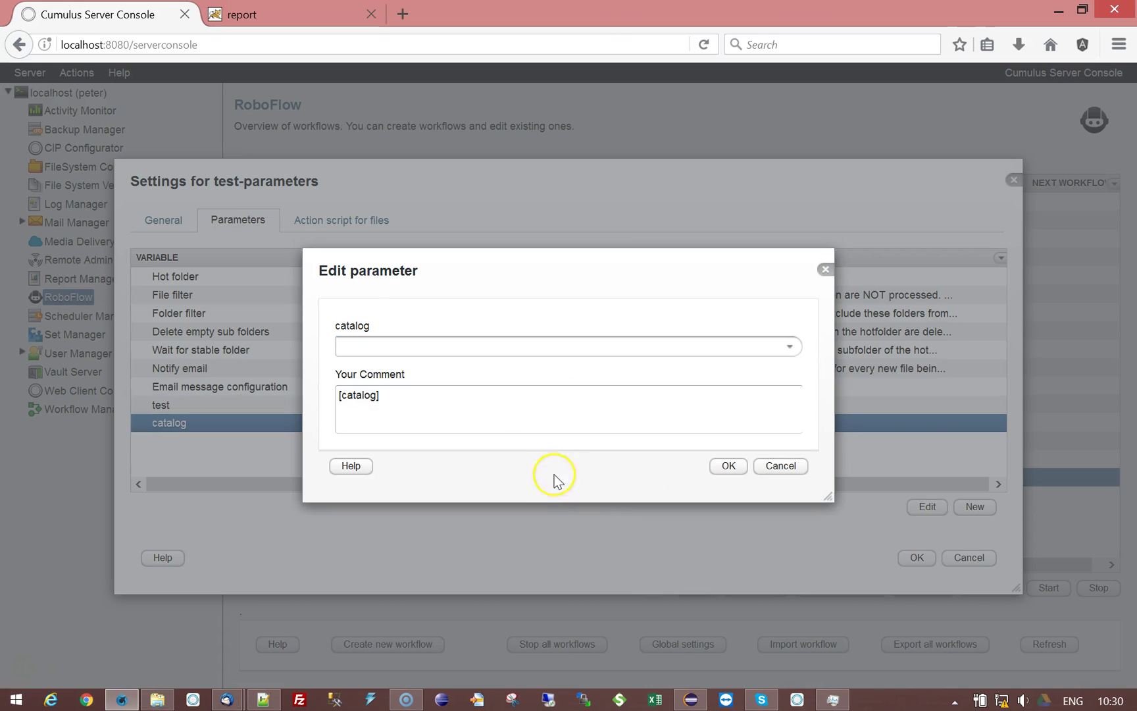
Set the catalog parameter's value to AssetDeliveryCatalog and save it.
{"action": "left_click", "coordinate": [793, 347]}
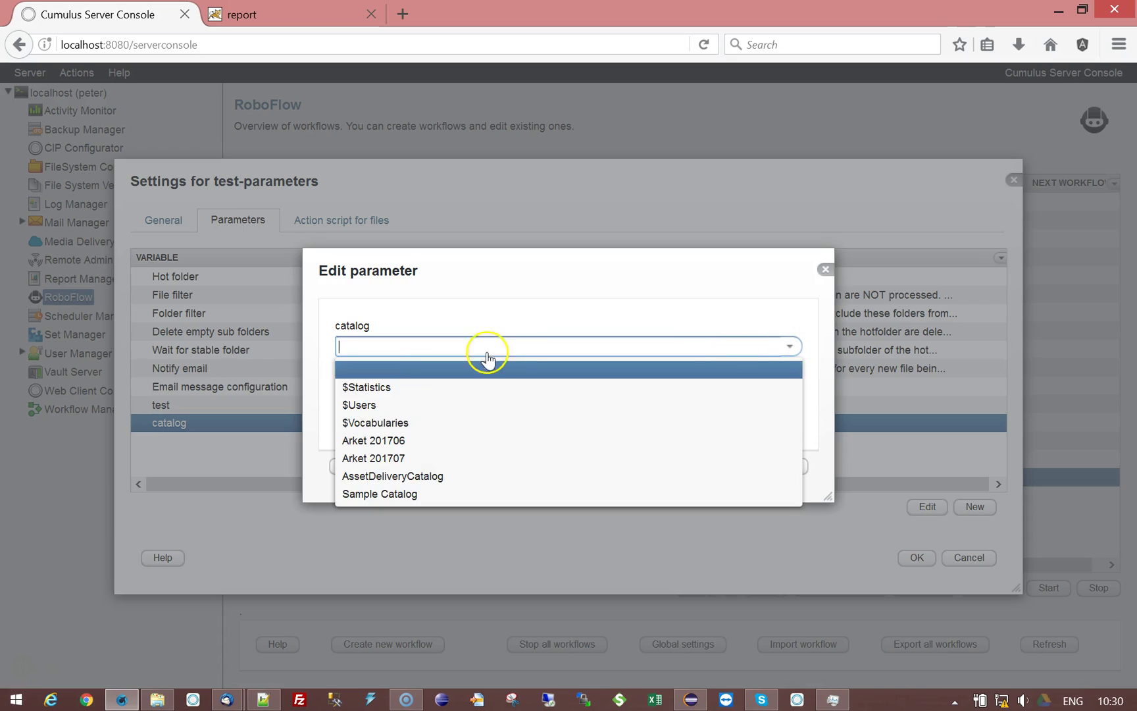
{"action": "left_click", "coordinate": [415, 478]}
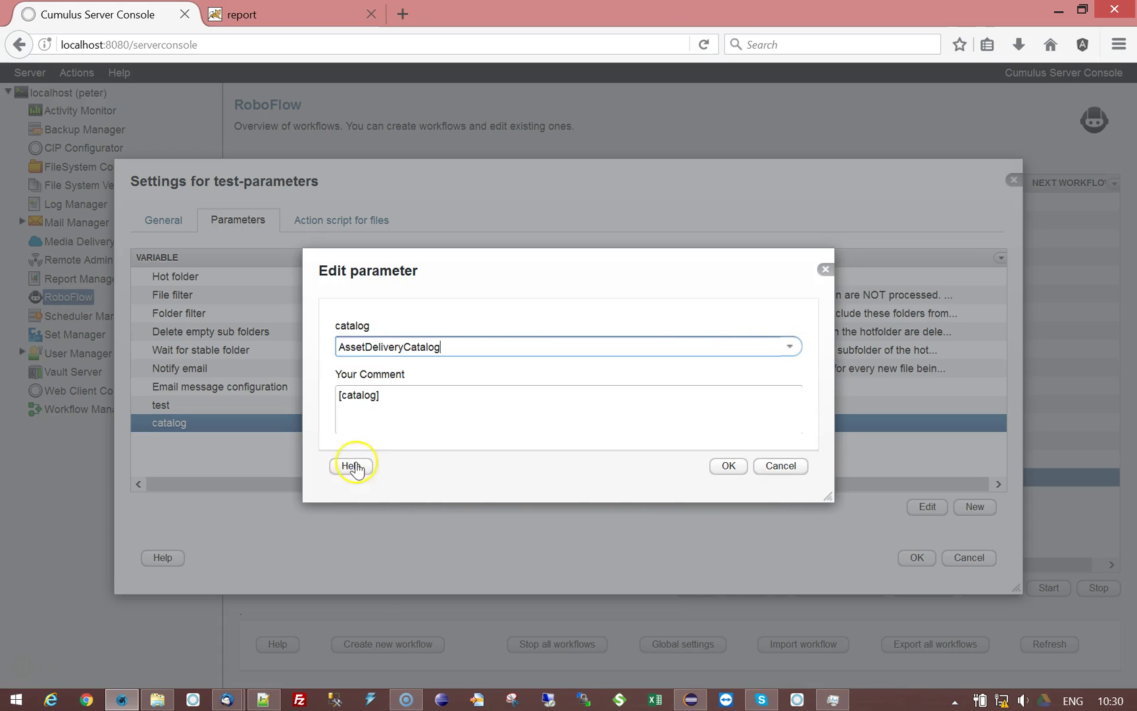
{"action": "left_click", "coordinate": [729, 466]}
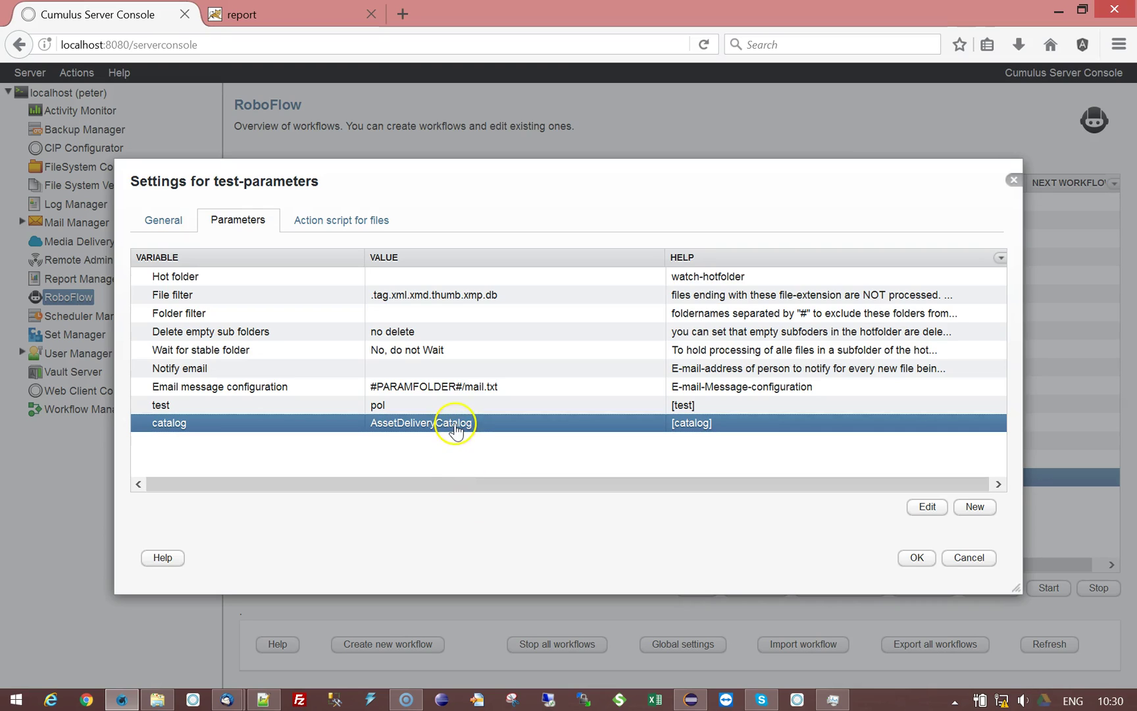
Start another new parameter, select its entire comment text and switch to Notepad++.
{"action": "left_click", "coordinate": [975, 507]}
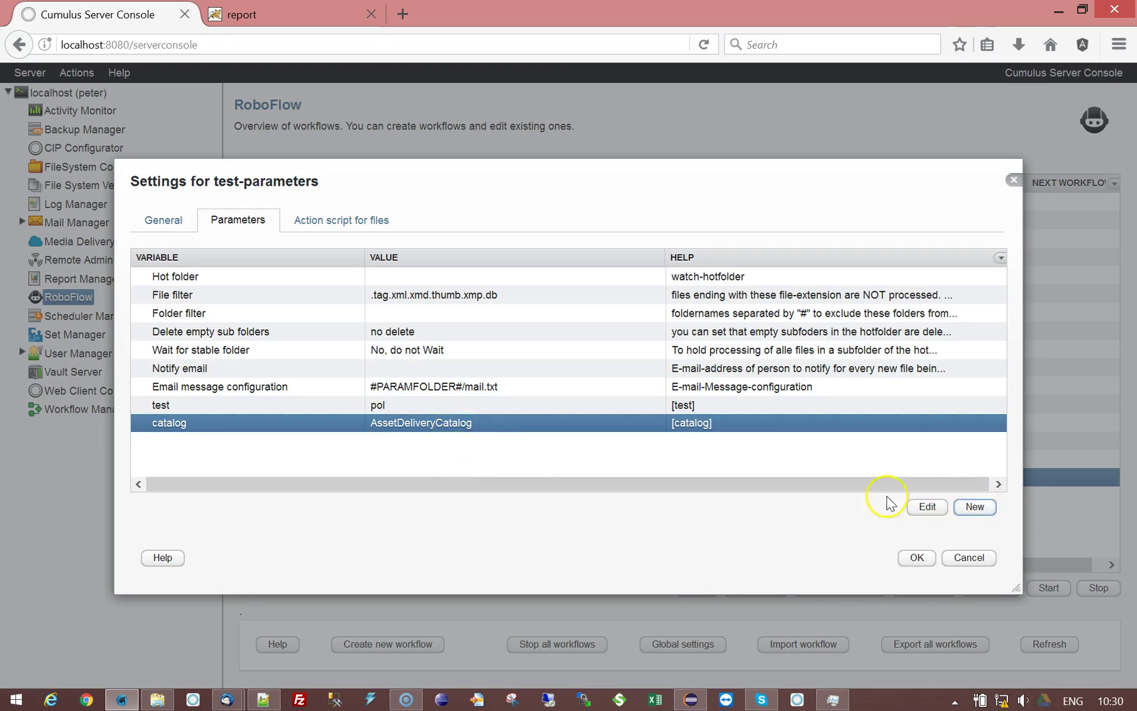
{"action": "left_click_drag", "start_coordinate": [337, 400], "coordinate": [783, 444]}
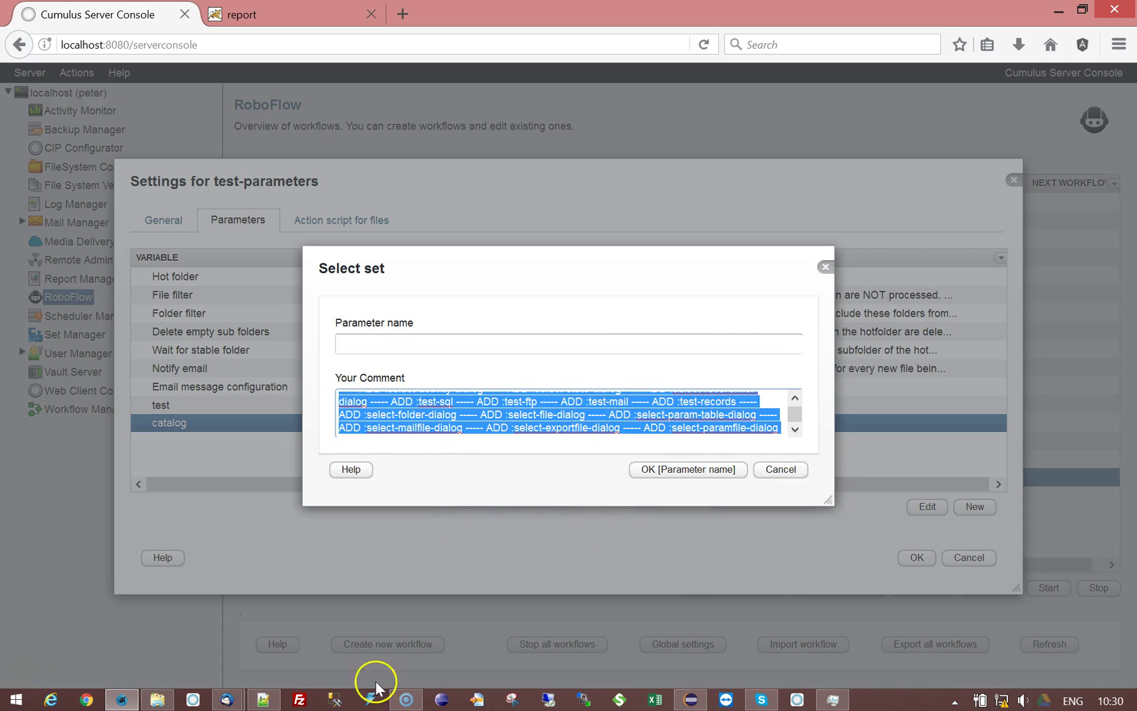
{"action": "left_click", "coordinate": [262, 700]}
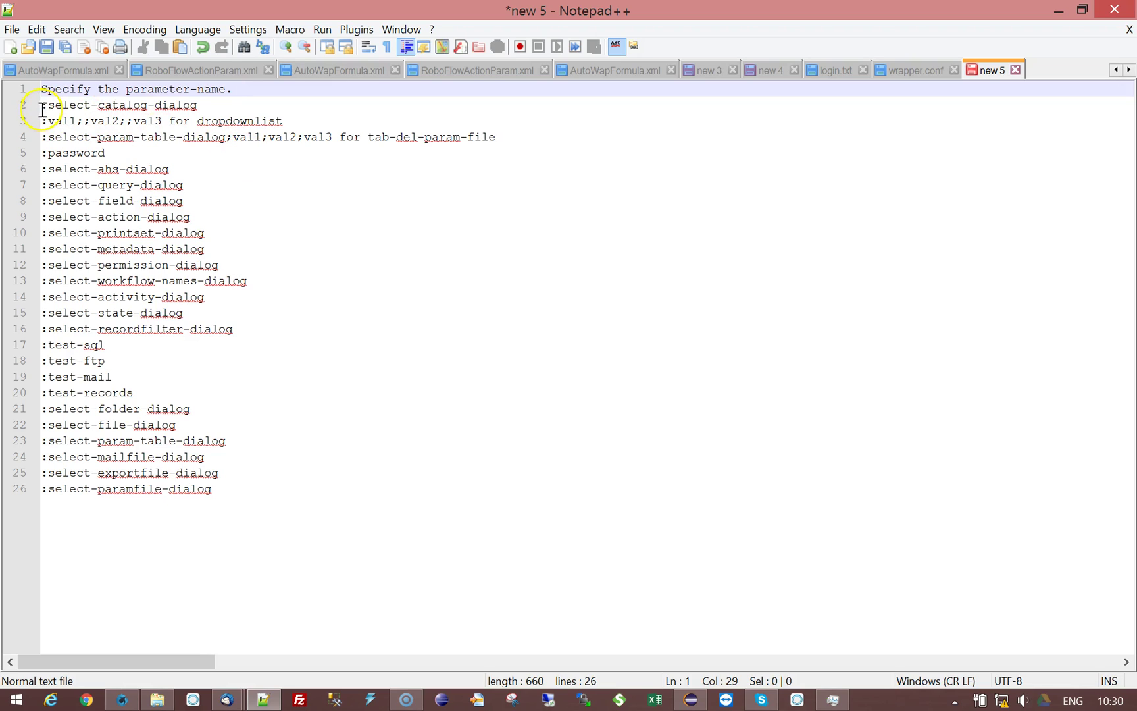
Examine the :select-catalog-dialog and :val1;;val2;;val3 dropdown list entries in the list of parameter suffixes.
{"action": "left_click_drag", "start_coordinate": [44, 104], "coordinate": [206, 105]}
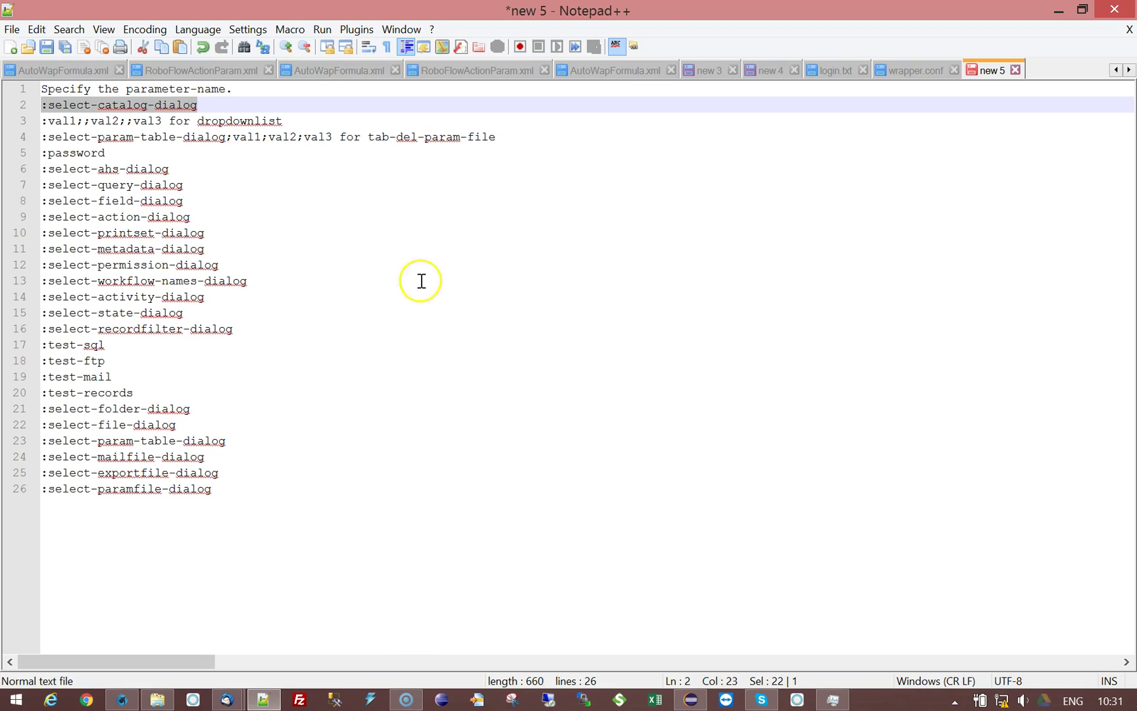
{"action": "left_click", "coordinate": [218, 106]}
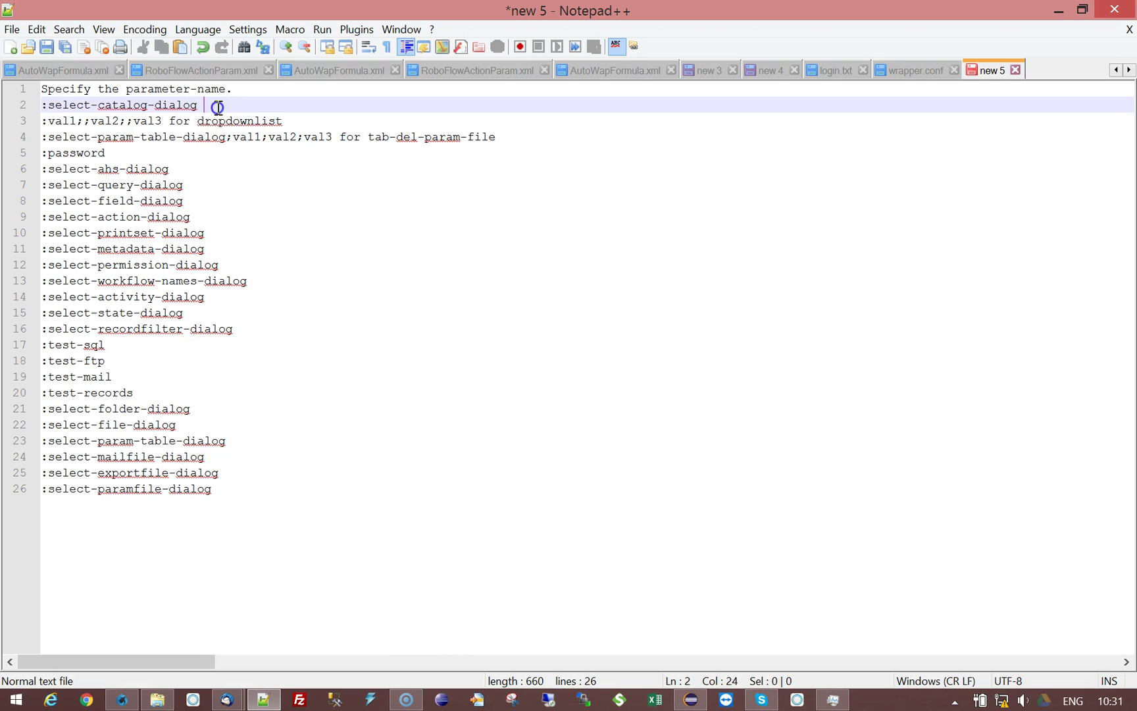
{"action": "left_click", "coordinate": [41, 122]}
{"action": "left_click_drag", "start_coordinate": [42, 122], "coordinate": [283, 120]}
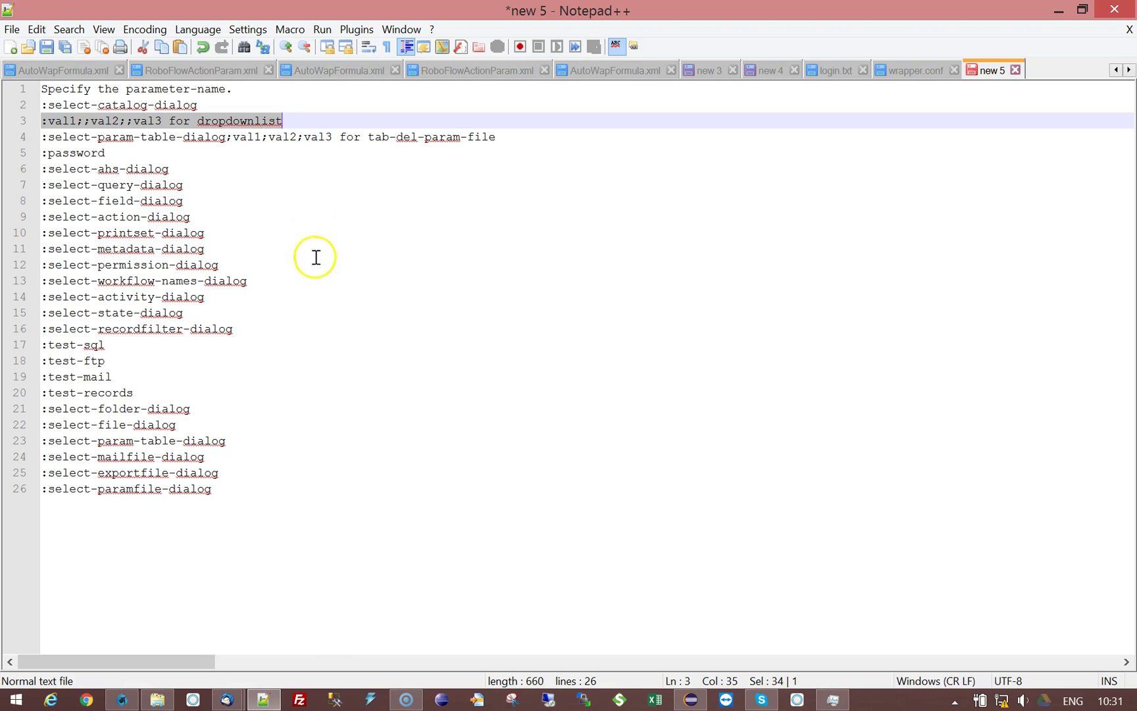
{"action": "left_click", "coordinate": [473, 254]}
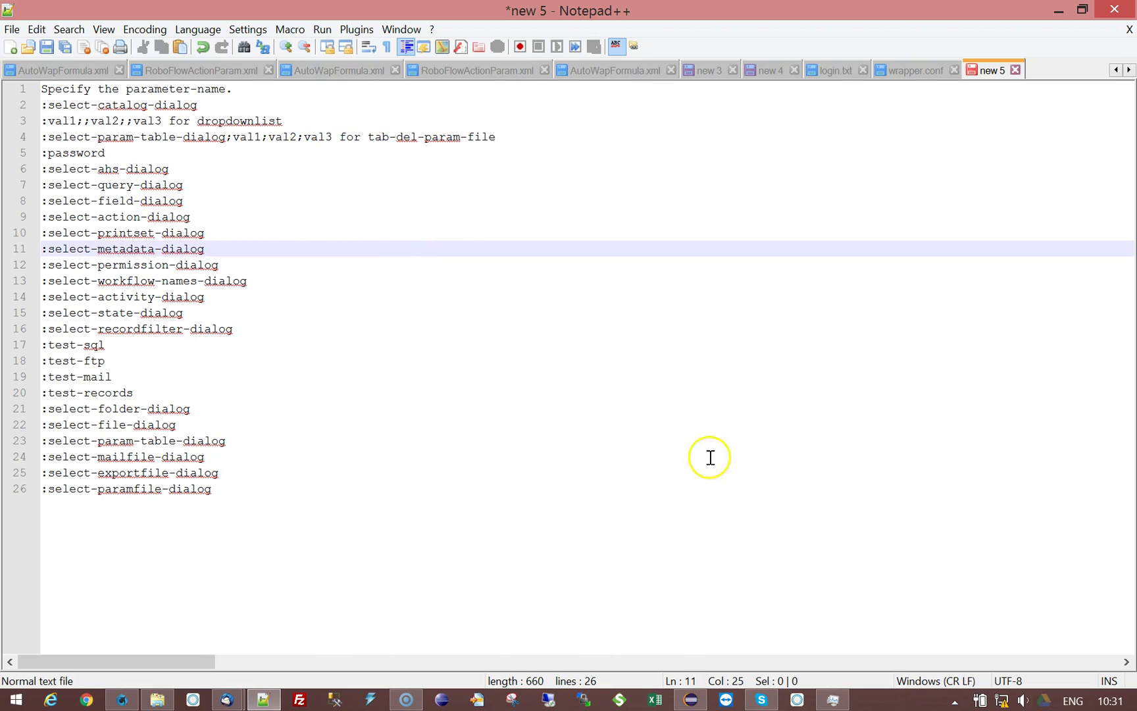
Switch back to the Cumulus Server Console, create the parameter testdrop:value1;;value2, and save it without choosing one of its dropdown values.
{"action": "left_click", "coordinate": [122, 700]}
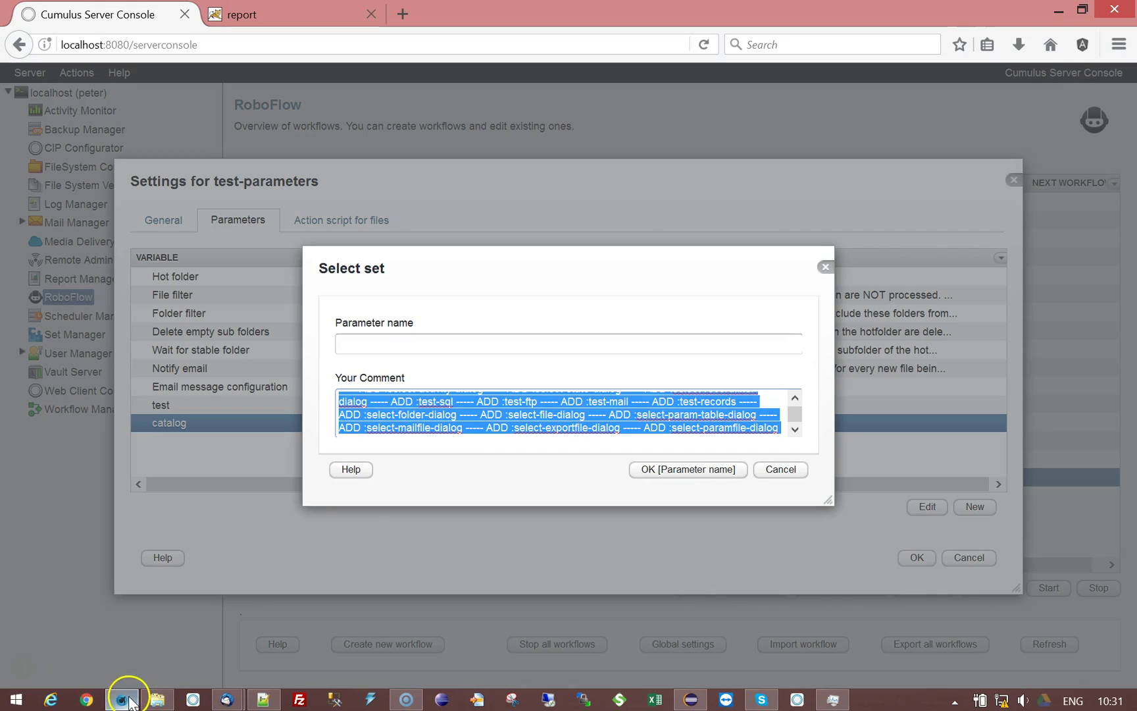
{"action": "left_click", "coordinate": [420, 345]}
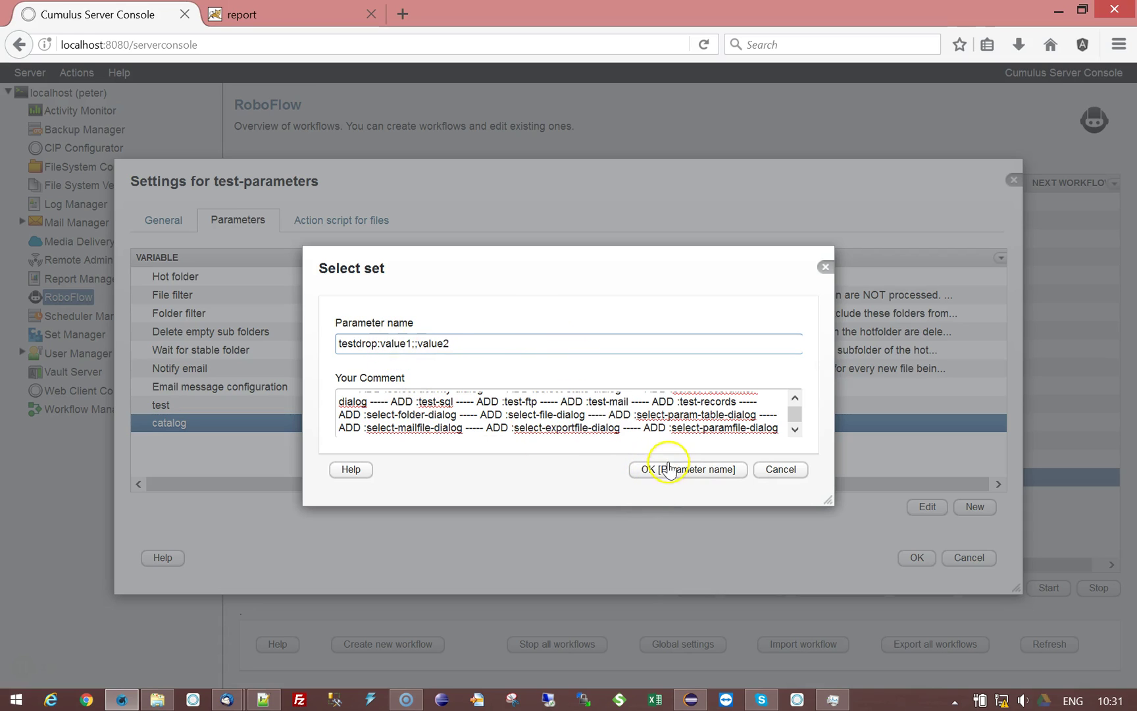
{"action": "left_click", "coordinate": [667, 471]}
{"action": "left_click", "coordinate": [788, 346]}
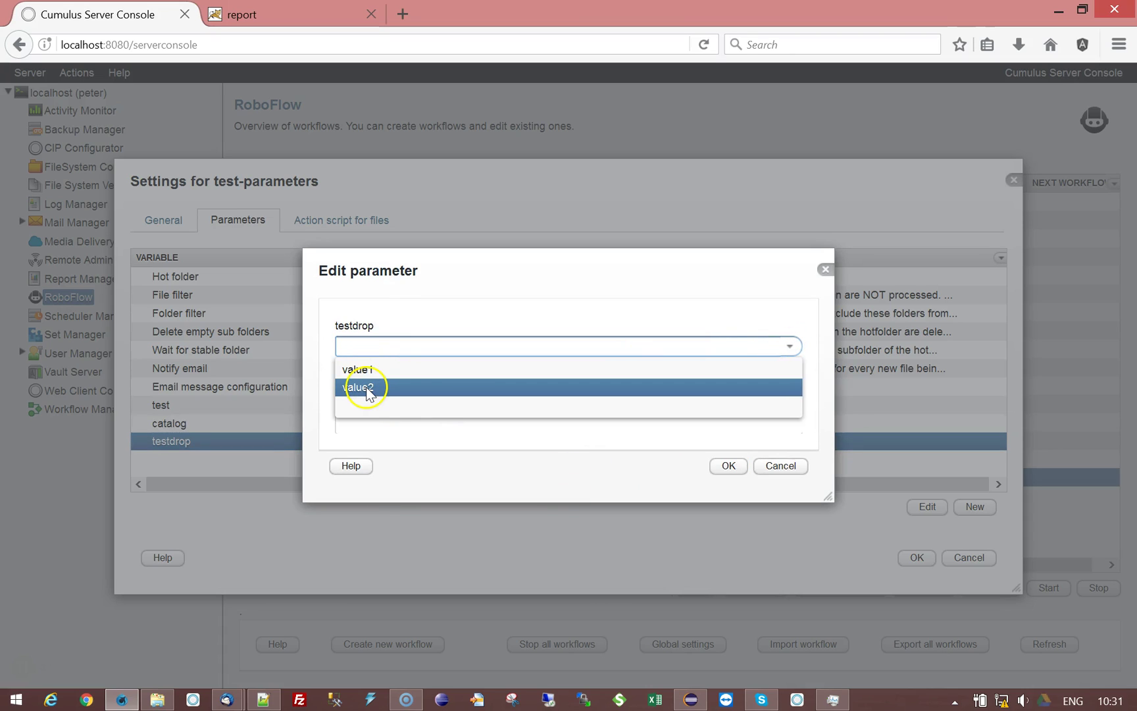
{"action": "left_click", "coordinate": [728, 467]}
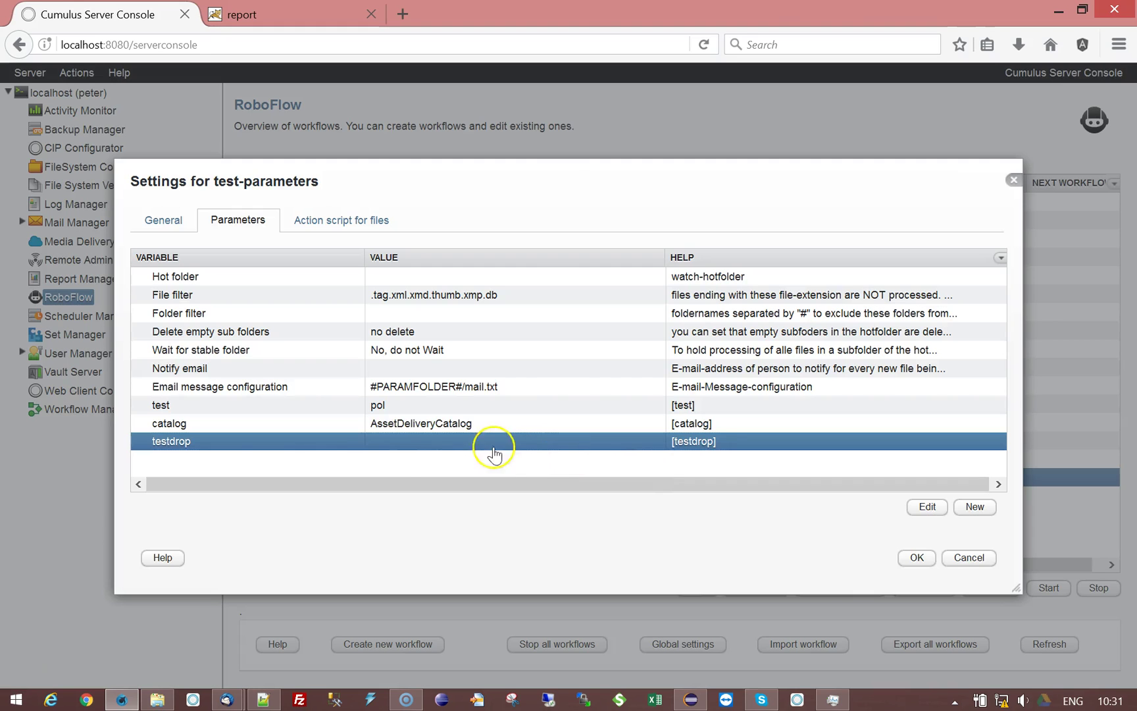
Create another parameter named drop2:value1##label1;;value2##label2.
{"action": "left_click", "coordinate": [974, 508]}
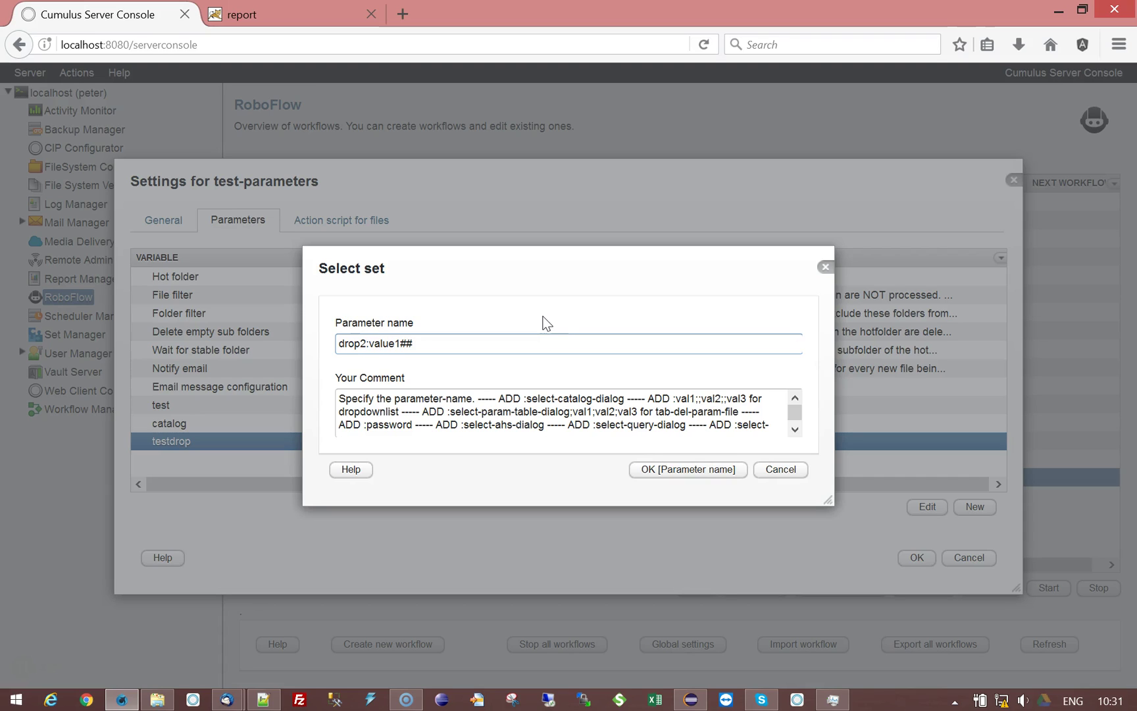
{"action": "type", "text": "l1;;value2##"}
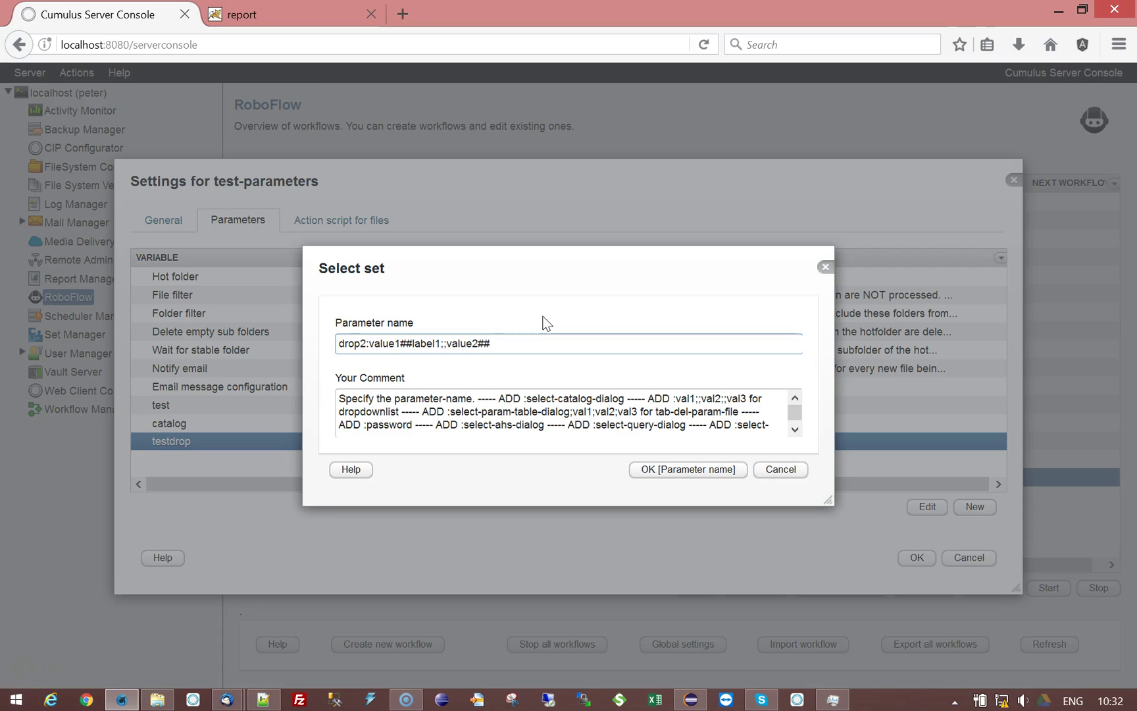
{"action": "type", "text": "label2"}
{"action": "left_click_drag", "start_coordinate": [523, 344], "coordinate": [304, 354]}
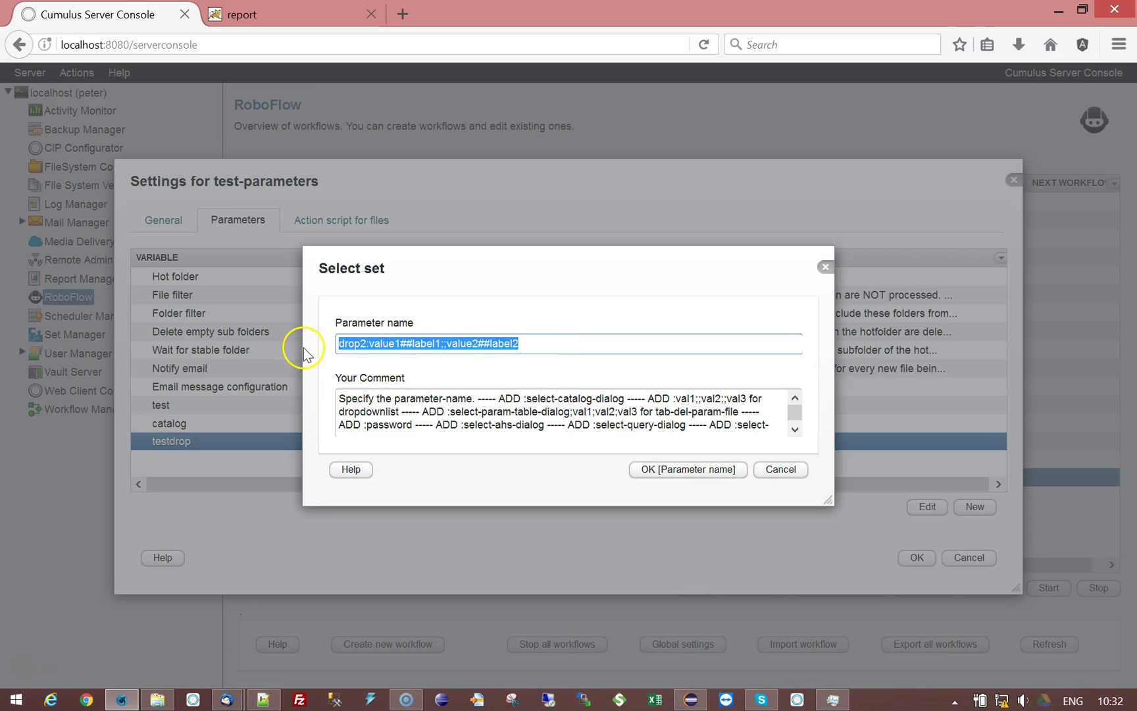
{"action": "left_click", "coordinate": [665, 470]}
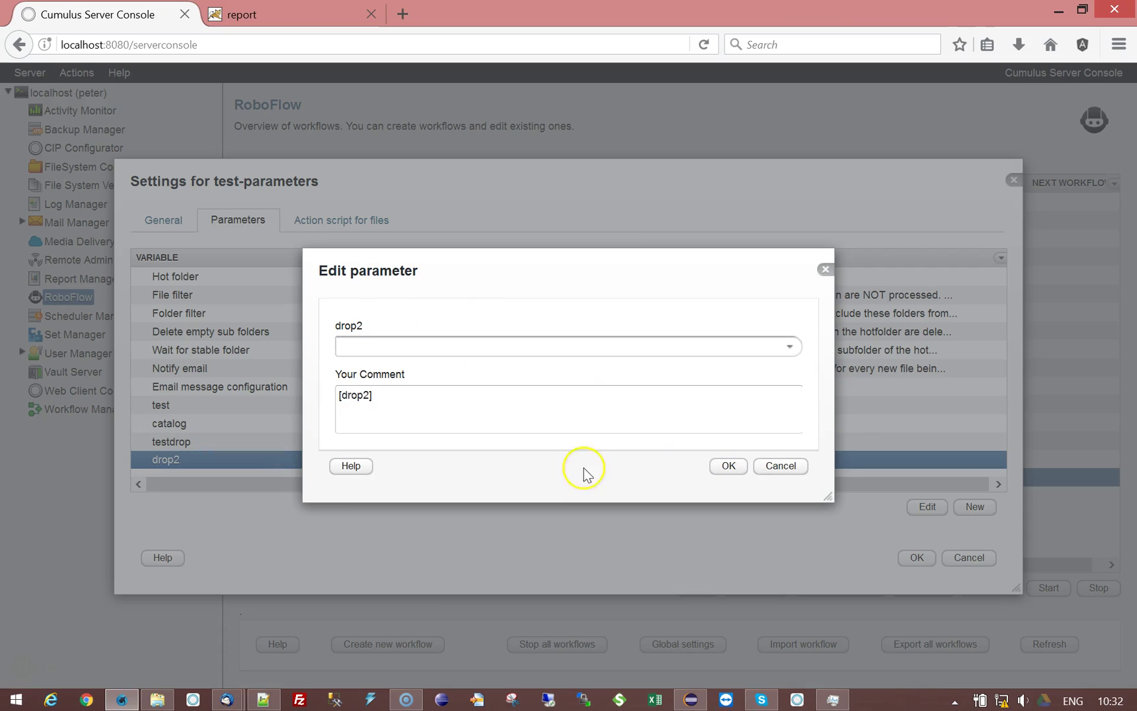
Set the drop2 parameter's value to value2 from its dropdown choices and save it.
{"action": "left_click", "coordinate": [790, 346]}
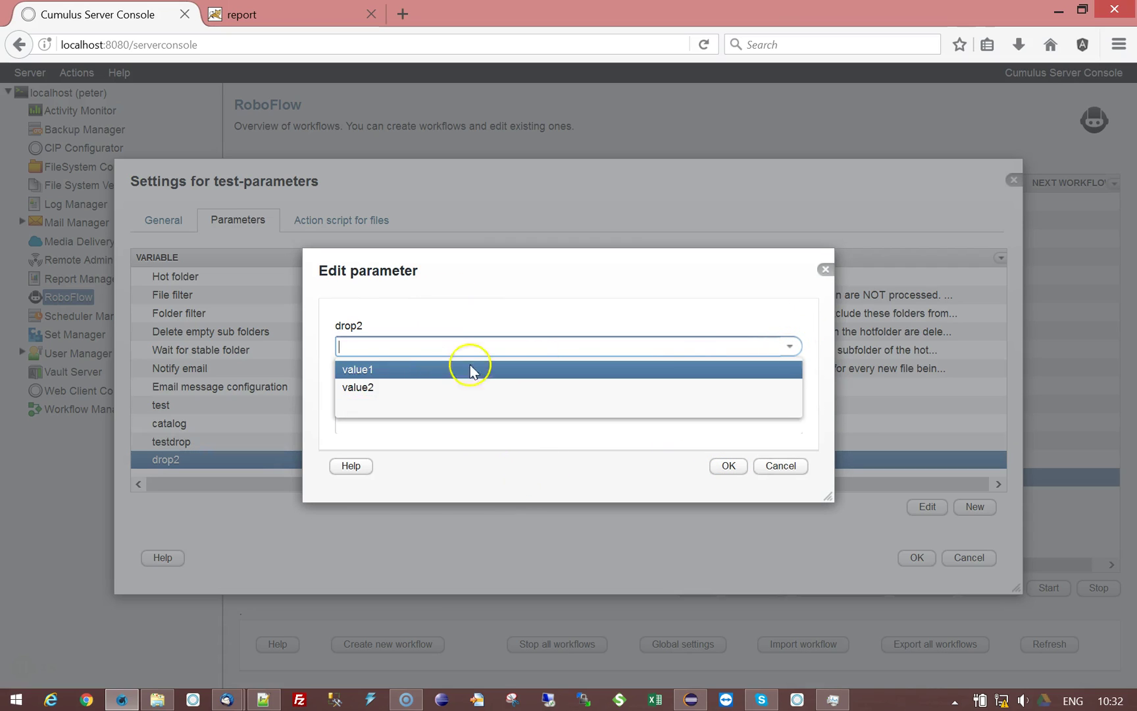
{"action": "left_click", "coordinate": [370, 388]}
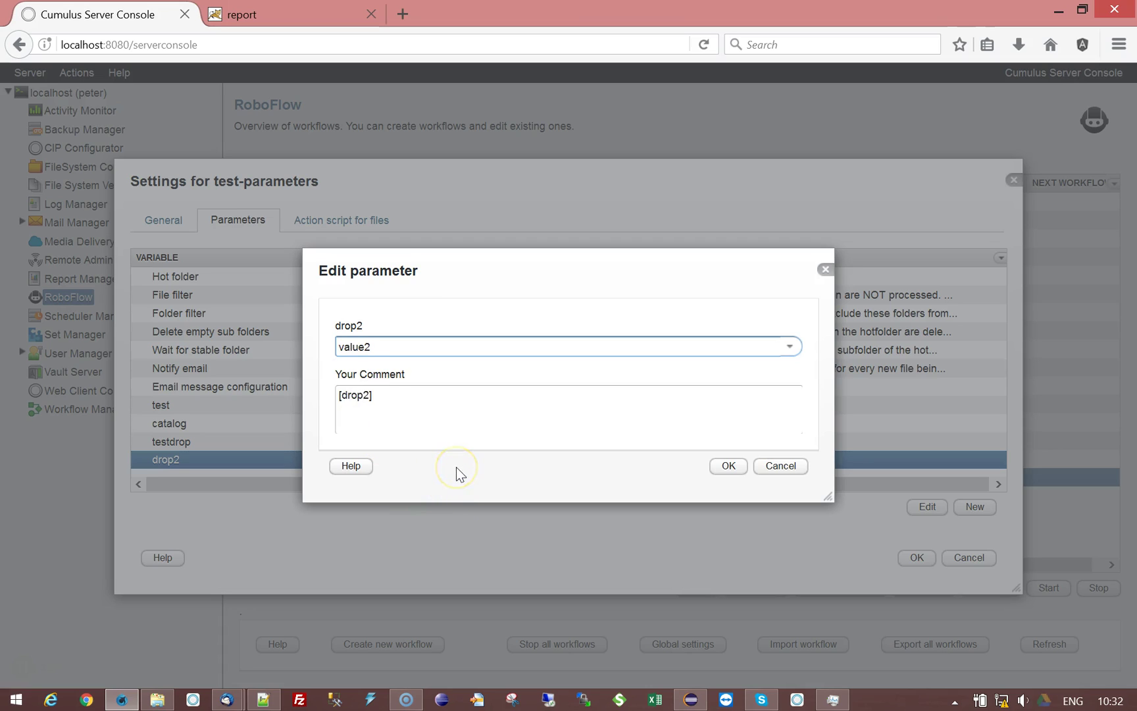
{"action": "left_click", "coordinate": [724, 467]}
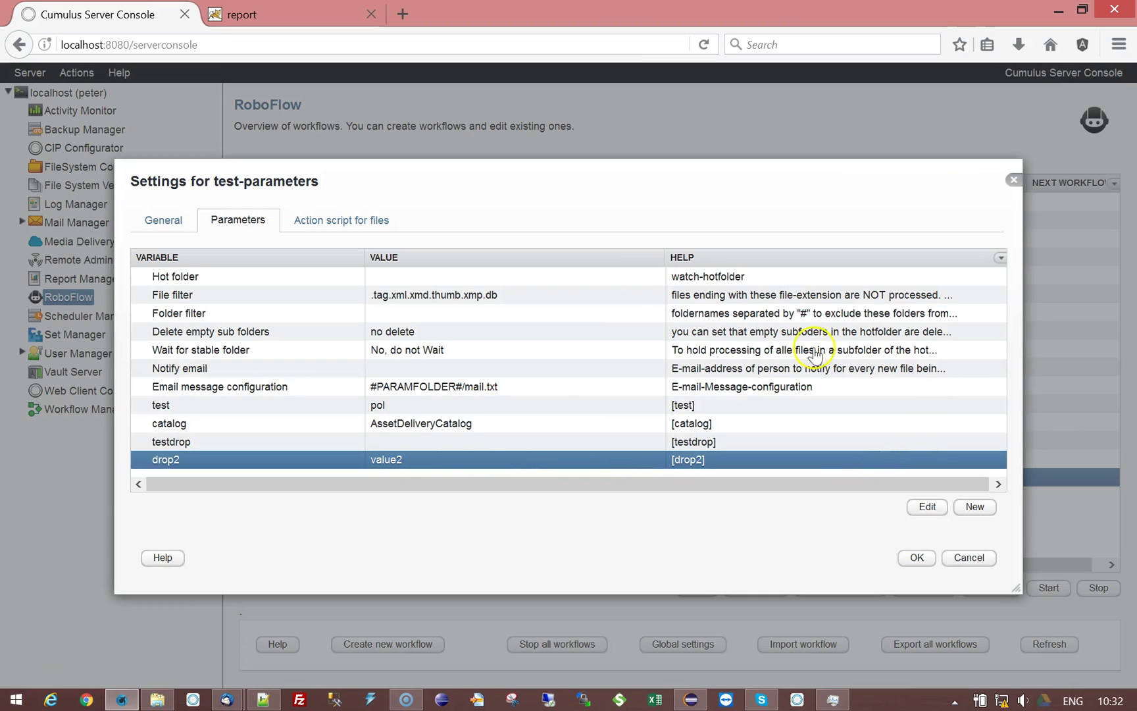
Create another parameter named drop3:label1##value1;;label2##value2, with each label placed before its value.
{"action": "left_click", "coordinate": [968, 511]}
{"action": "type", "text": "drop3:"}
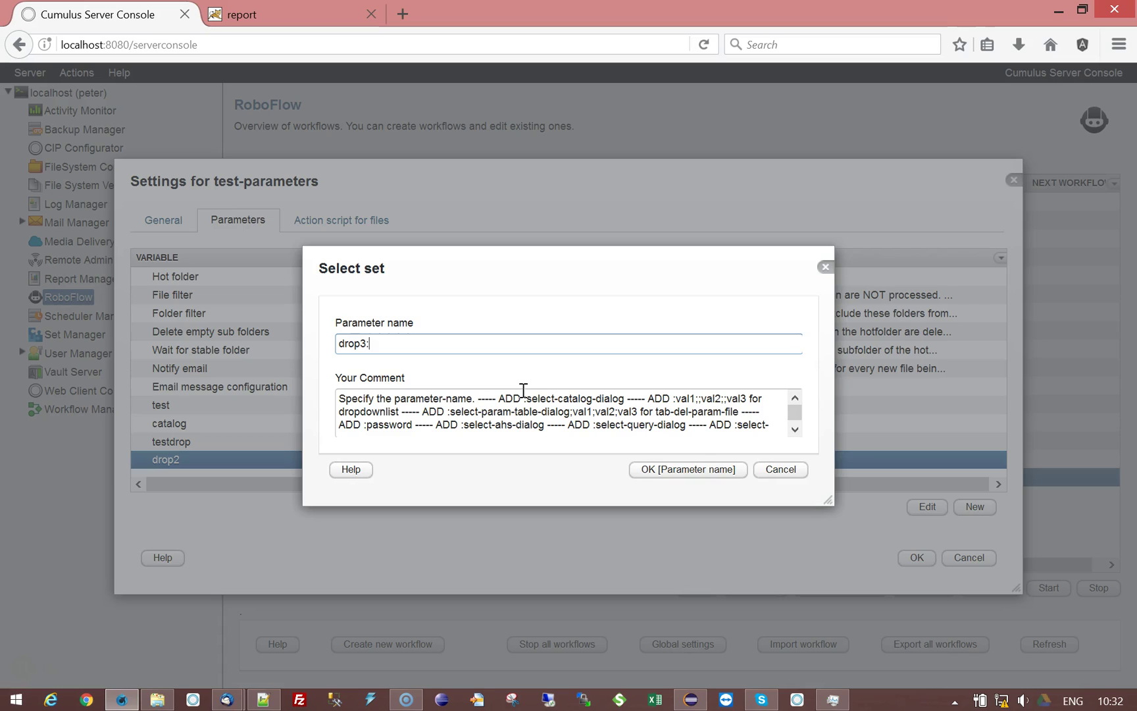
{"action": "type", "text": "label1##val"}
{"action": "type", "text": "ue1;;label2##"}
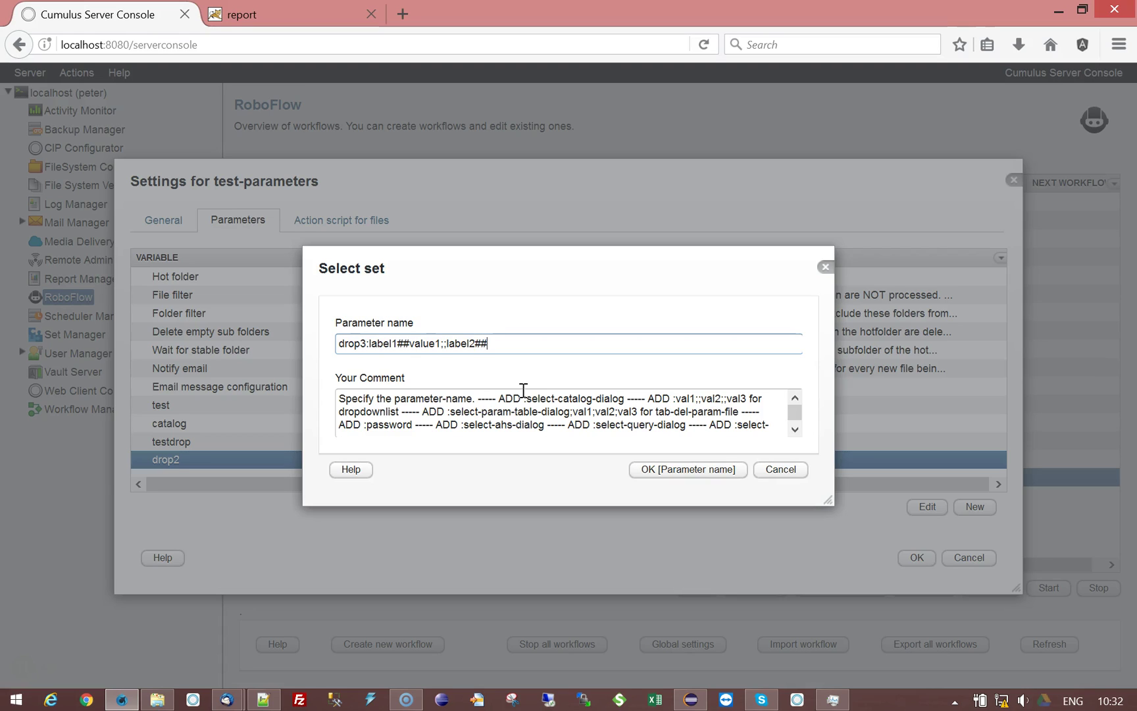
{"action": "type", "text": "value2"}
{"action": "left_click", "coordinate": [688, 469]}
Check the drop3 parameter's dropdown choices and save it without choosing a value.
{"action": "left_click", "coordinate": [789, 346]}
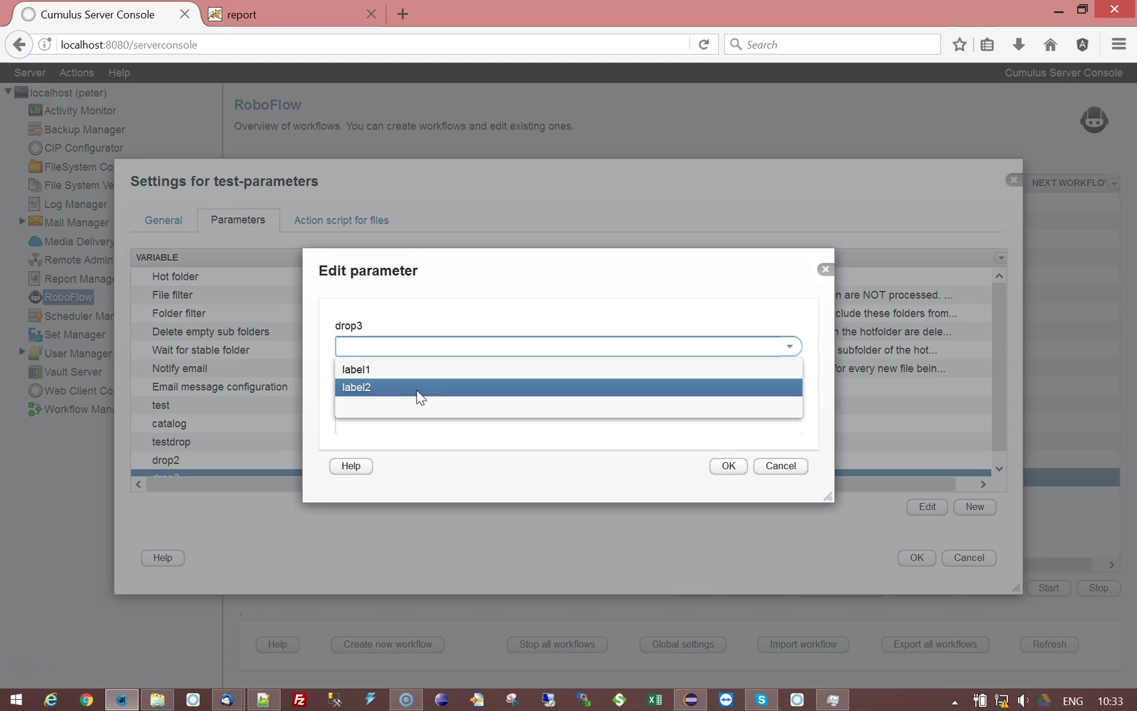
{"action": "left_click", "coordinate": [716, 550]}
{"action": "left_click", "coordinate": [728, 465]}
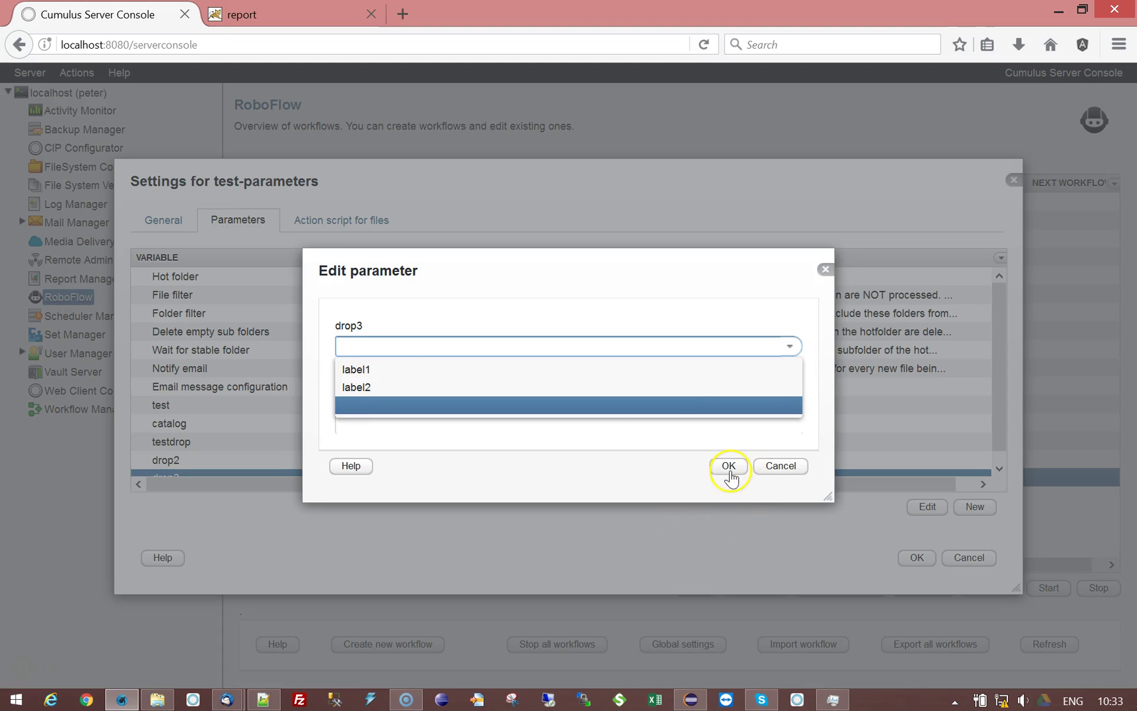
{"action": "left_click", "coordinate": [997, 303]}
{"action": "left_click_drag", "start_coordinate": [998, 303], "coordinate": [1008, 337]}
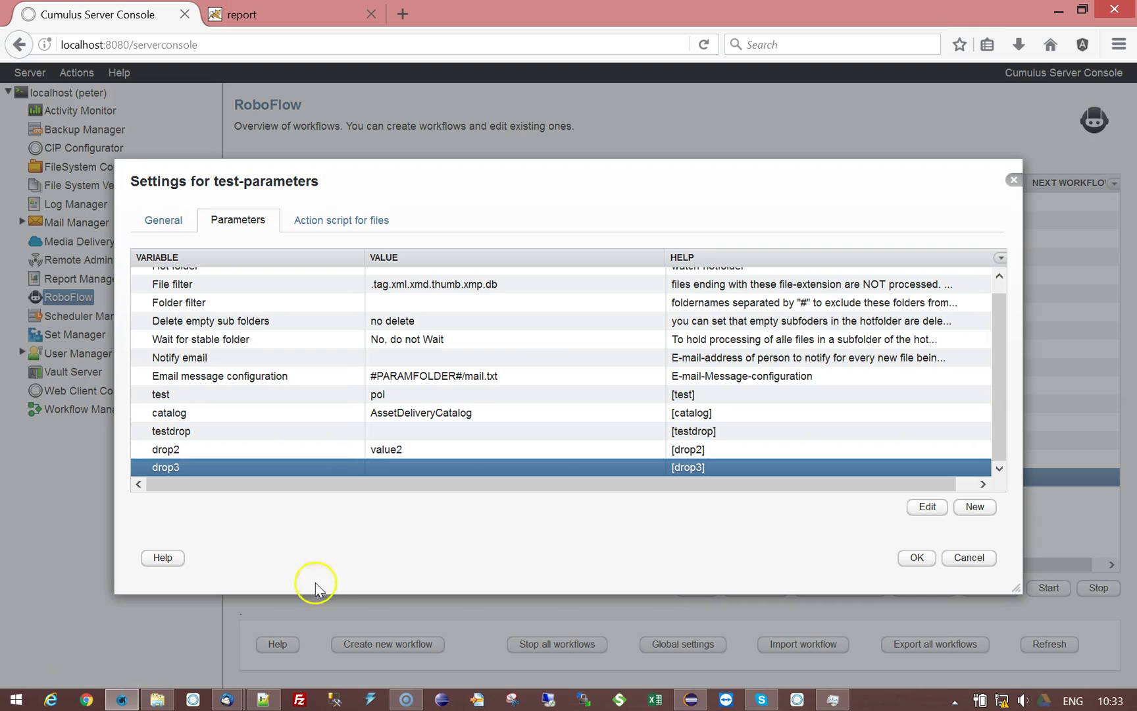
Copy :select-param-table-dialog;val1;val2;val3 from the suffix list in Notepad++ and return to the Cumulus Server Console.
{"action": "left_click", "coordinate": [263, 699]}
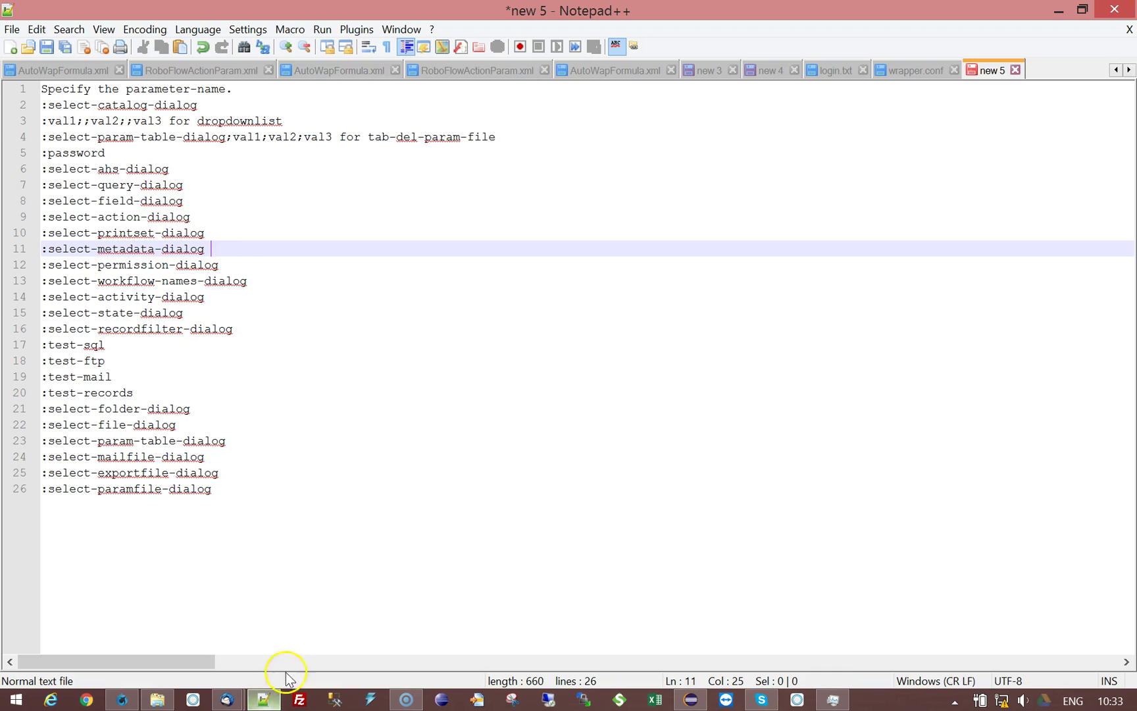
{"action": "left_click", "coordinate": [150, 139]}
{"action": "left_click_drag", "start_coordinate": [41, 138], "coordinate": [499, 135]}
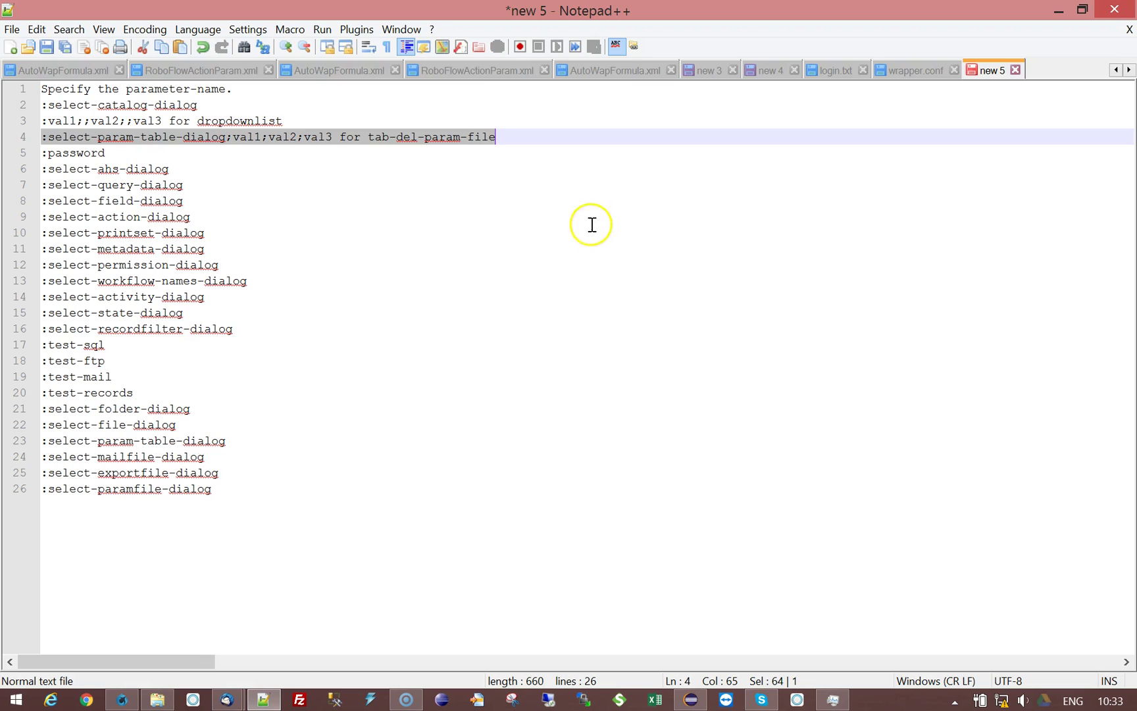
{"action": "left_click", "coordinate": [254, 150]}
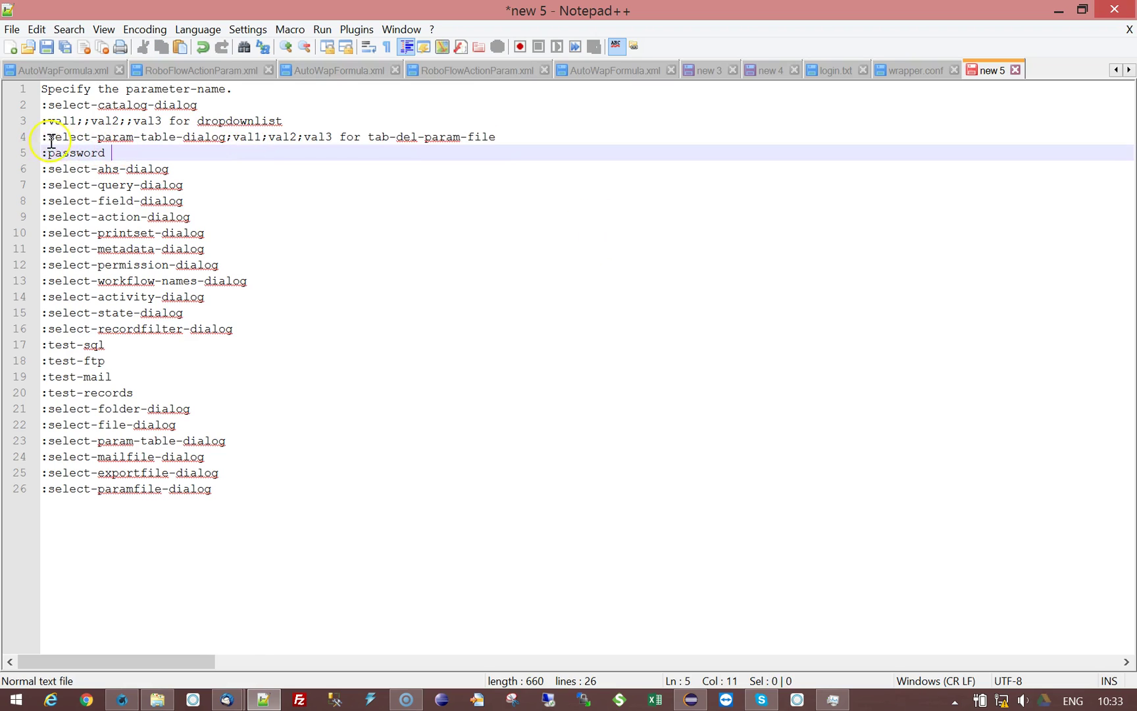
{"action": "left_click_drag", "start_coordinate": [43, 136], "coordinate": [331, 141]}
{"action": "key", "text": "ctrl+c"}
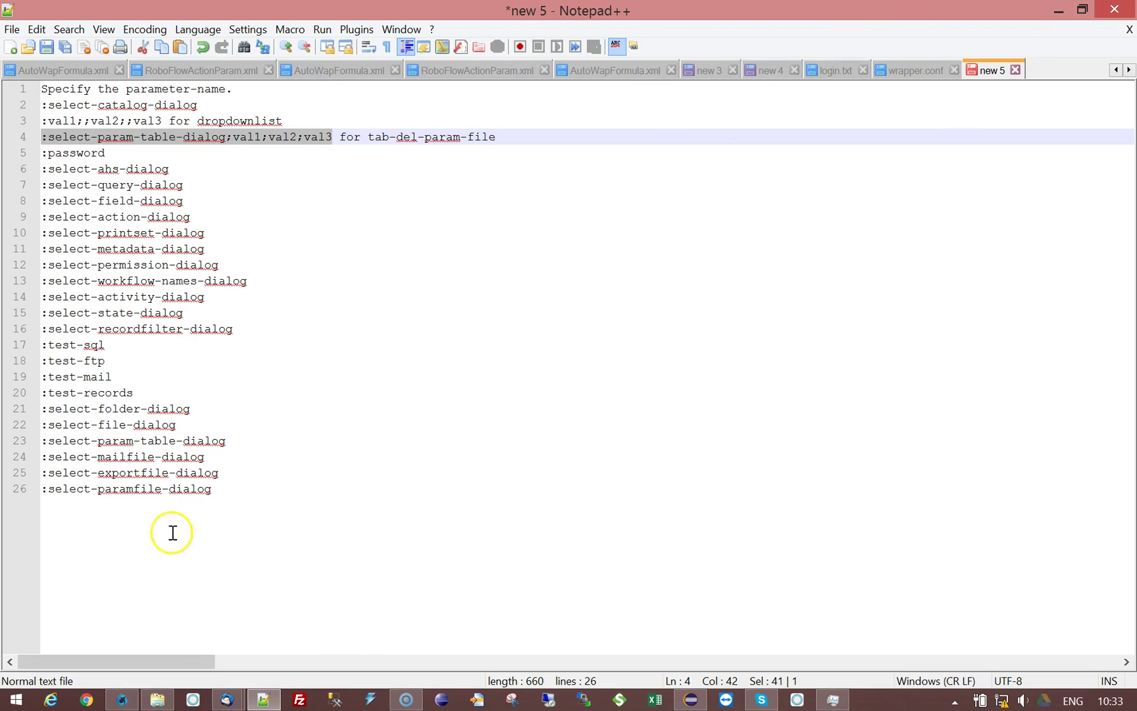
{"action": "left_click", "coordinate": [121, 698]}
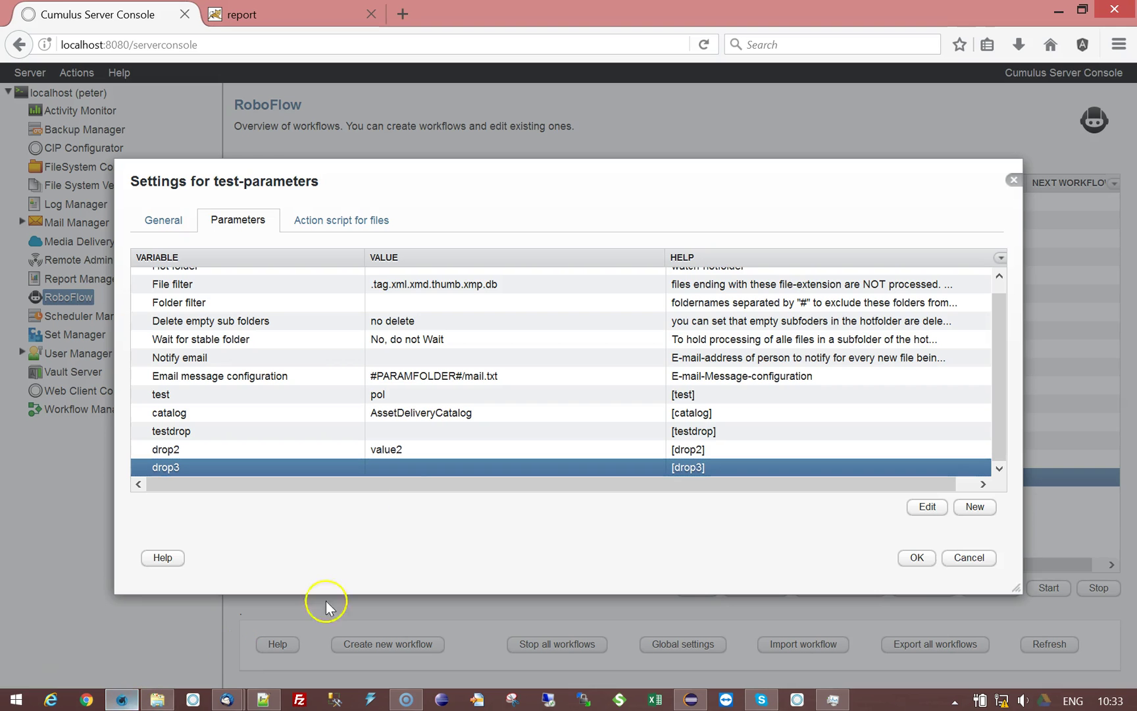
Start a new parameter named myparams and append the copied :select-param-table-dialog;val1;val2;val3 suffix.
{"action": "left_click", "coordinate": [972, 507]}
{"action": "type", "text": "m"}
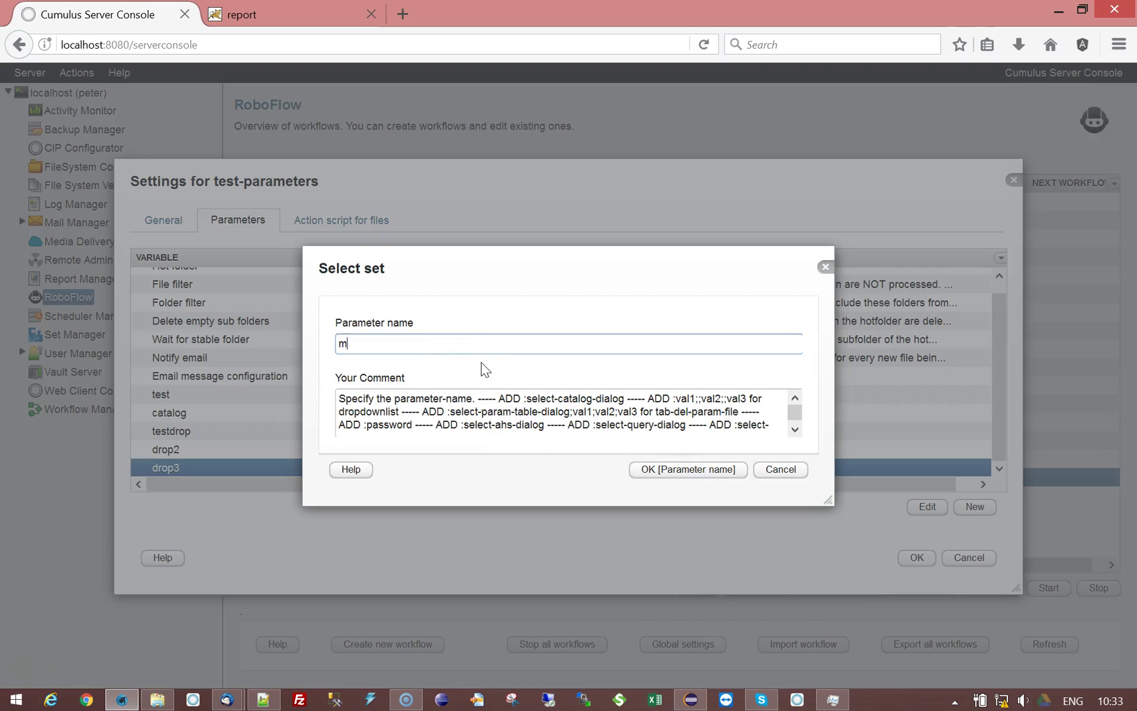
{"action": "type", "text": "yparams"}
{"action": "key", "text": "ctrl+v"}
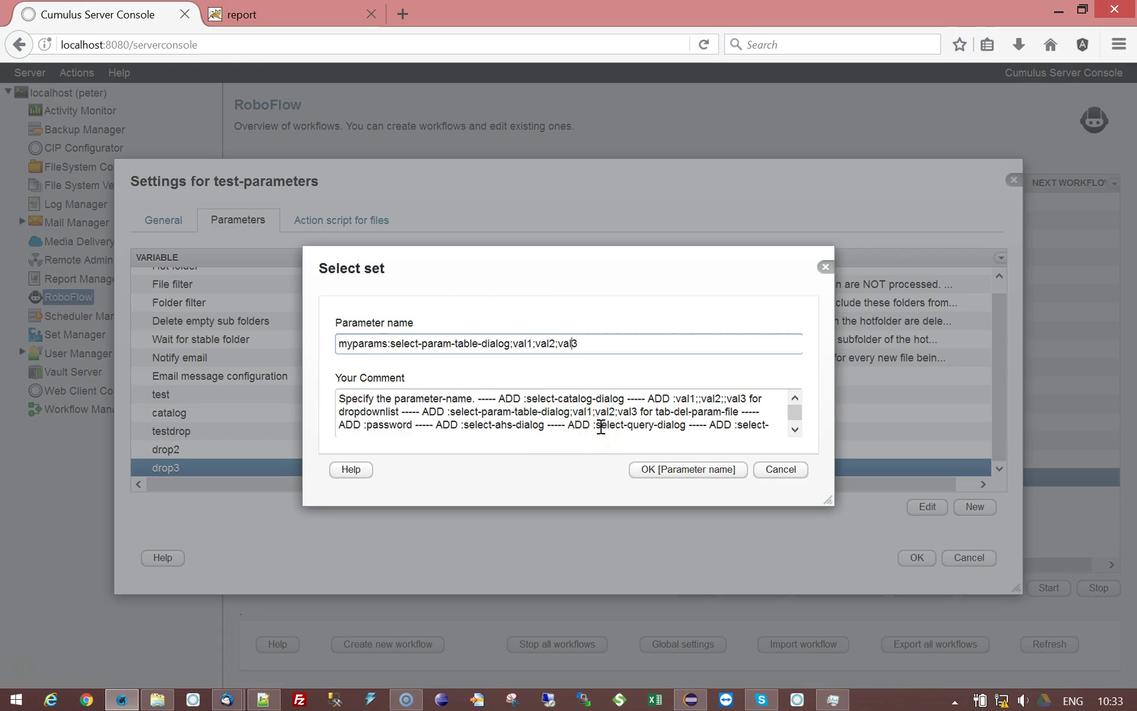
Replace val1, val2 and val3 in the parameter name with name, folder and catalog, and confirm the new parameter.
{"action": "key", "text": "Left"}
{"action": "key", "text": "Left"}
{"action": "key", "text": "Left"}
{"action": "key", "text": "Left"}
{"action": "key", "text": "Left"}
{"action": "key", "text": "Left"}
{"action": "key", "text": "Left"}
{"action": "key", "text": "Left"}
{"action": "key", "text": "Left"}
{"action": "key", "text": "Left"}
{"action": "key", "text": "Left"}
{"action": "key", "text": "Left"}
{"action": "key", "text": "Left"}
{"action": "key", "text": "Left"}
{"action": "key", "text": "shift+Right"}
{"action": "key", "text": "shift+Right"}
{"action": "key", "text": "shift+Right"}
{"action": "type", "text": "name"}
{"action": "key", "text": "shift+Right"}
{"action": "type", "text": "folder"}
{"action": "key", "text": "shift+Right"}
{"action": "key", "text": "shift+Right"}
{"action": "key", "text": "shift+Right"}
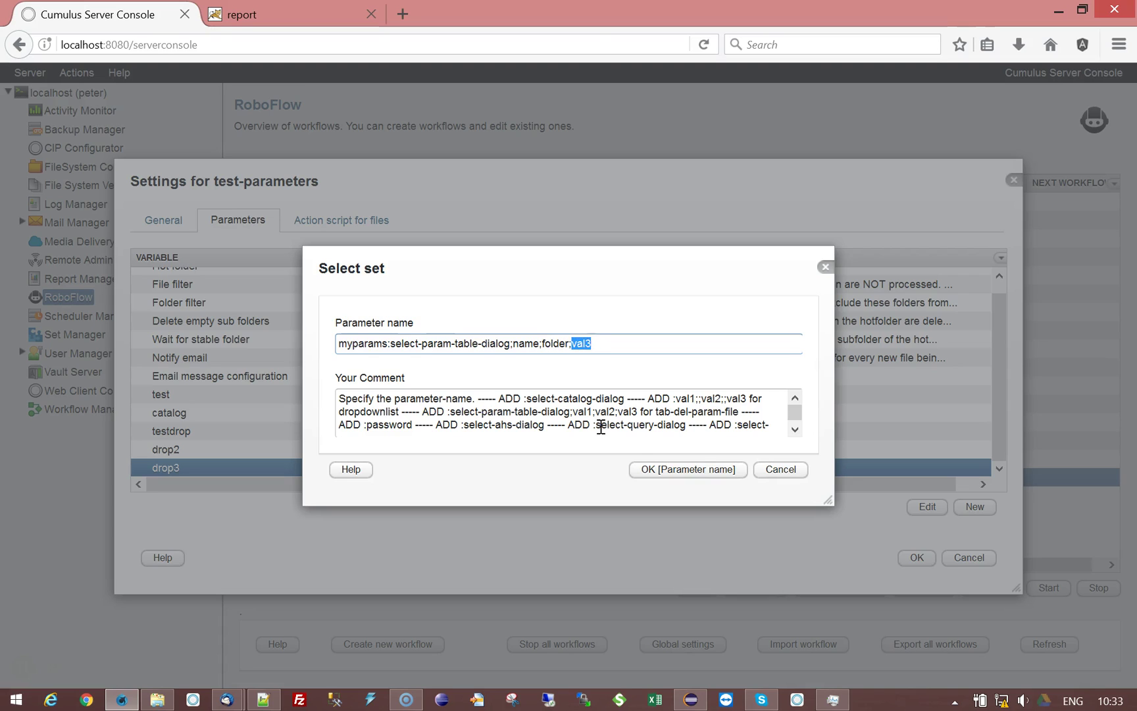
{"action": "type", "text": "catalog"}
{"action": "left_click", "coordinate": [672, 470]}
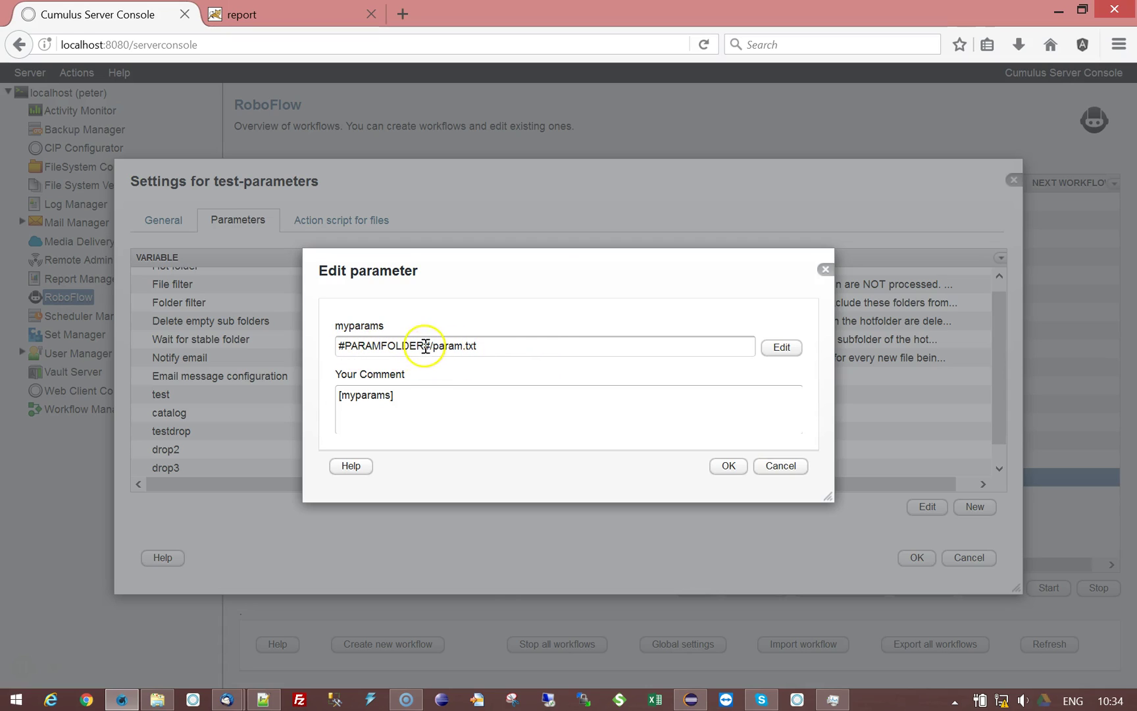
Add a row to the myparams table with name test, folder c:\temp and catalog Sample Catalog, and save the table and parameter.
{"action": "left_click", "coordinate": [782, 347]}
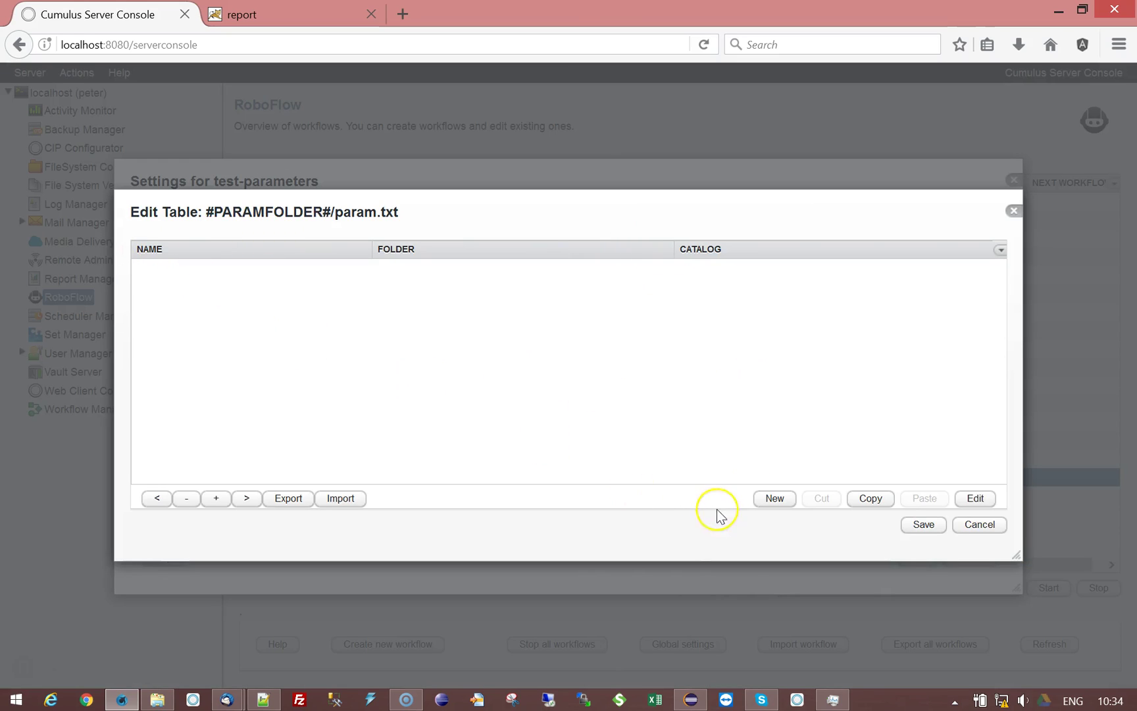
{"action": "left_click", "coordinate": [777, 500]}
{"action": "left_click", "coordinate": [395, 294]}
{"action": "type", "text": "test"}
{"action": "left_click", "coordinate": [377, 342]}
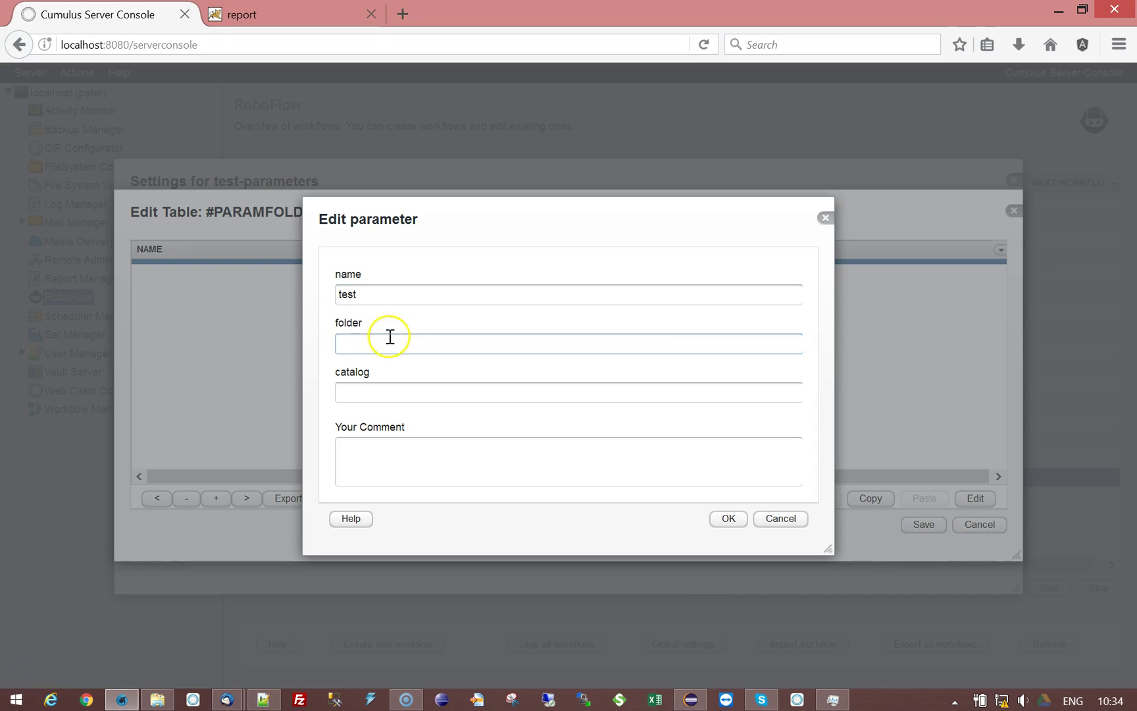
{"action": "type", "text": "c:\\temp"}
{"action": "left_click", "coordinate": [375, 388]}
{"action": "type", "text": "Sa"}
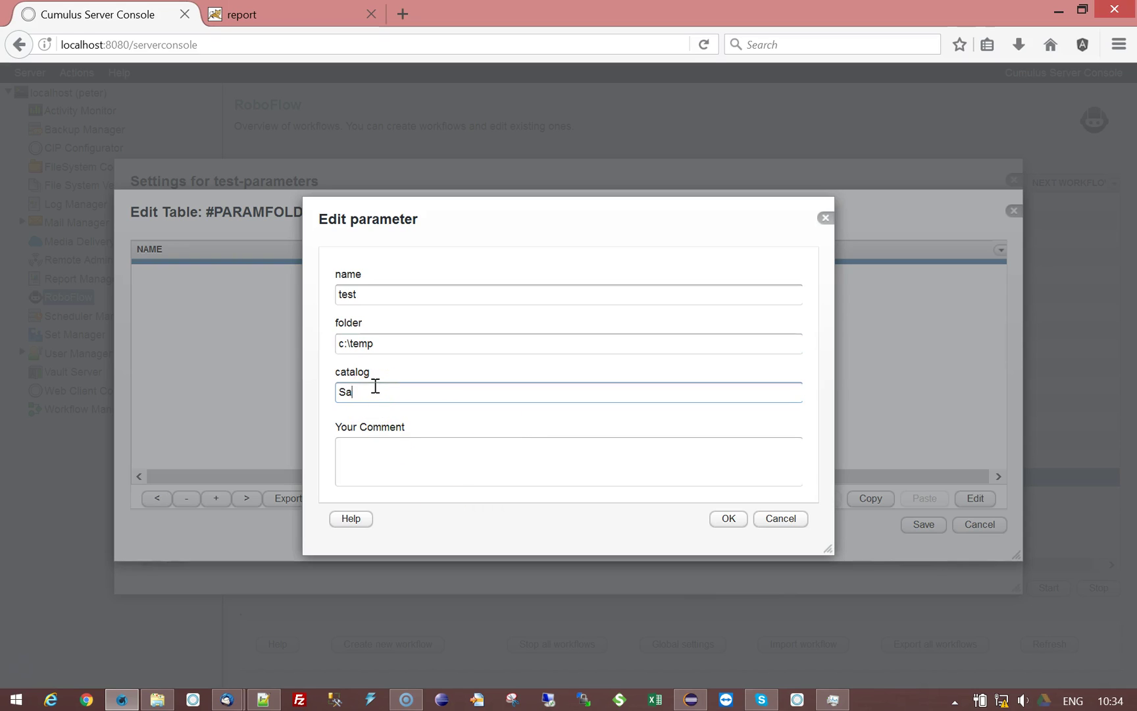
{"action": "type", "text": "mple Catalog"}
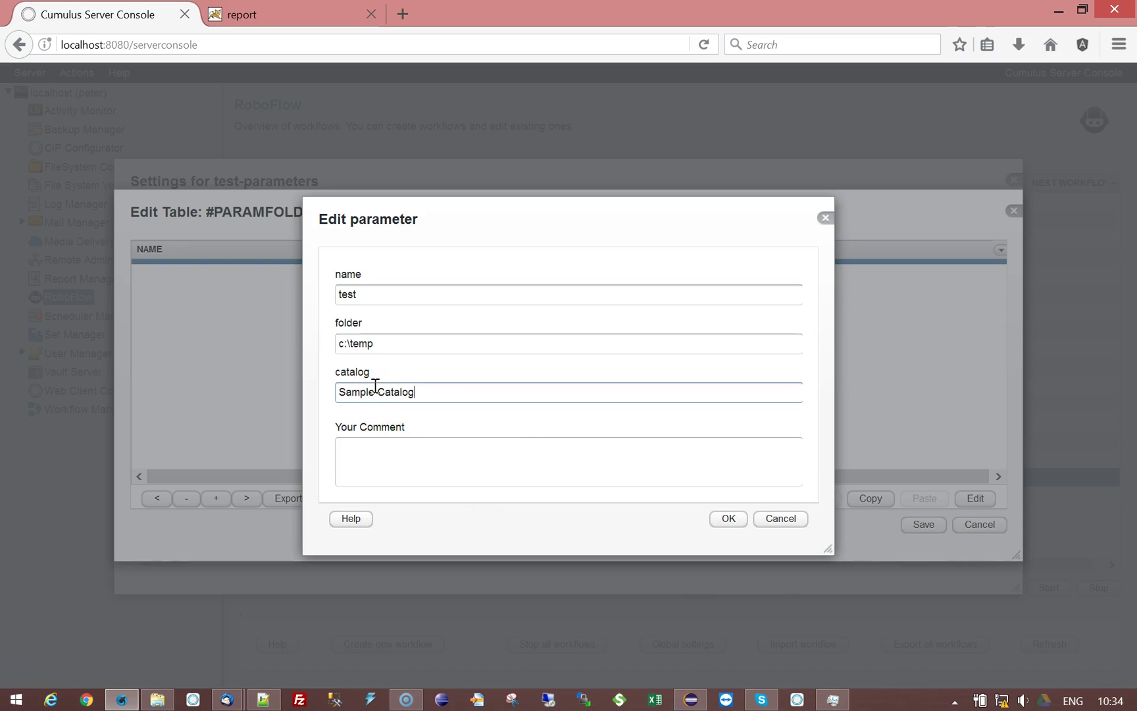
{"action": "left_click", "coordinate": [737, 527]}
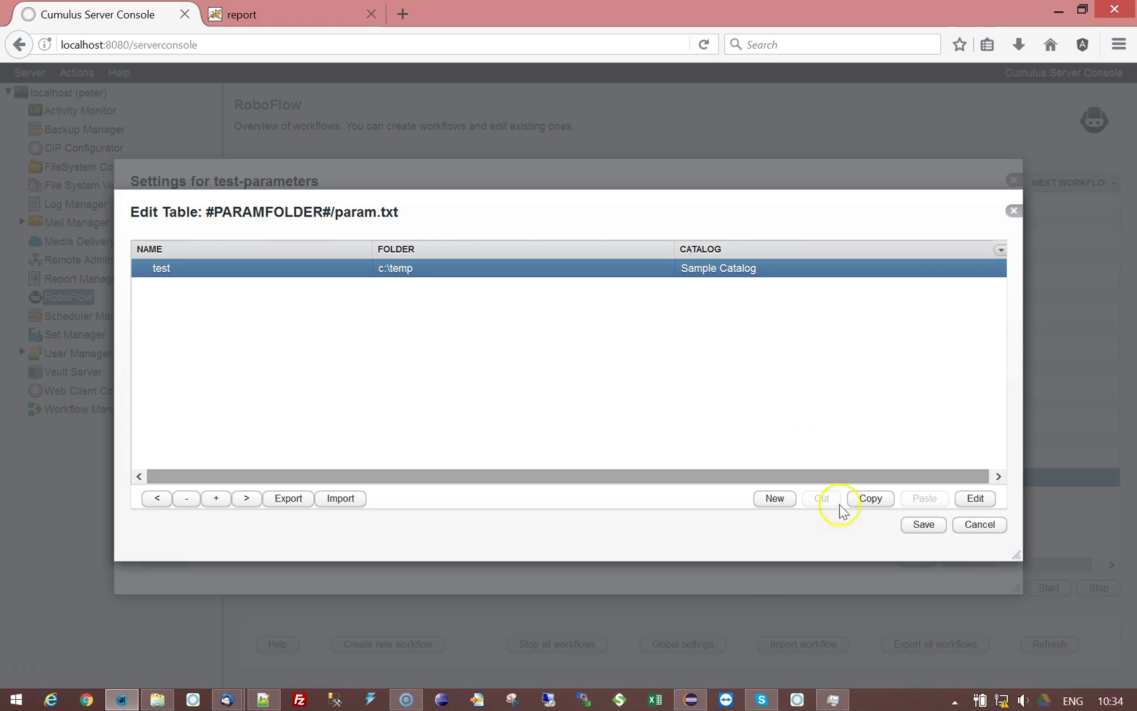
{"action": "left_click", "coordinate": [926, 526]}
{"action": "left_click", "coordinate": [728, 465]}
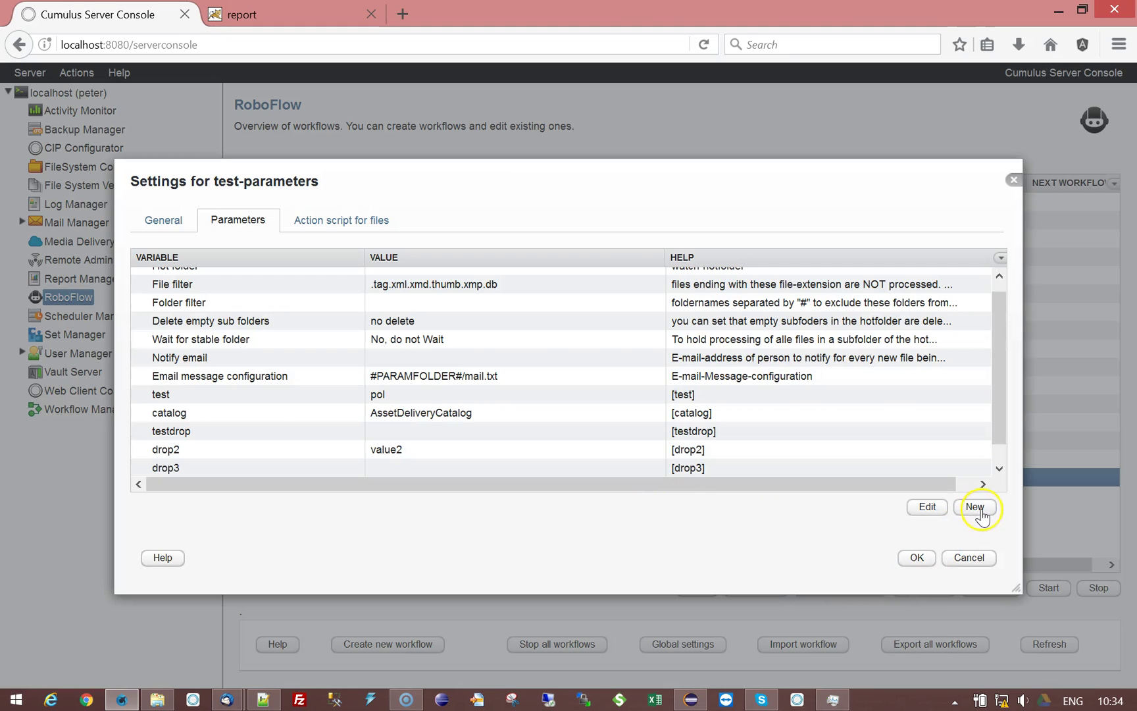
Copy :select-exportfile-dialog from the suffix list in Notepad++ and return to the Cumulus Server Console.
{"action": "left_click", "coordinate": [262, 700]}
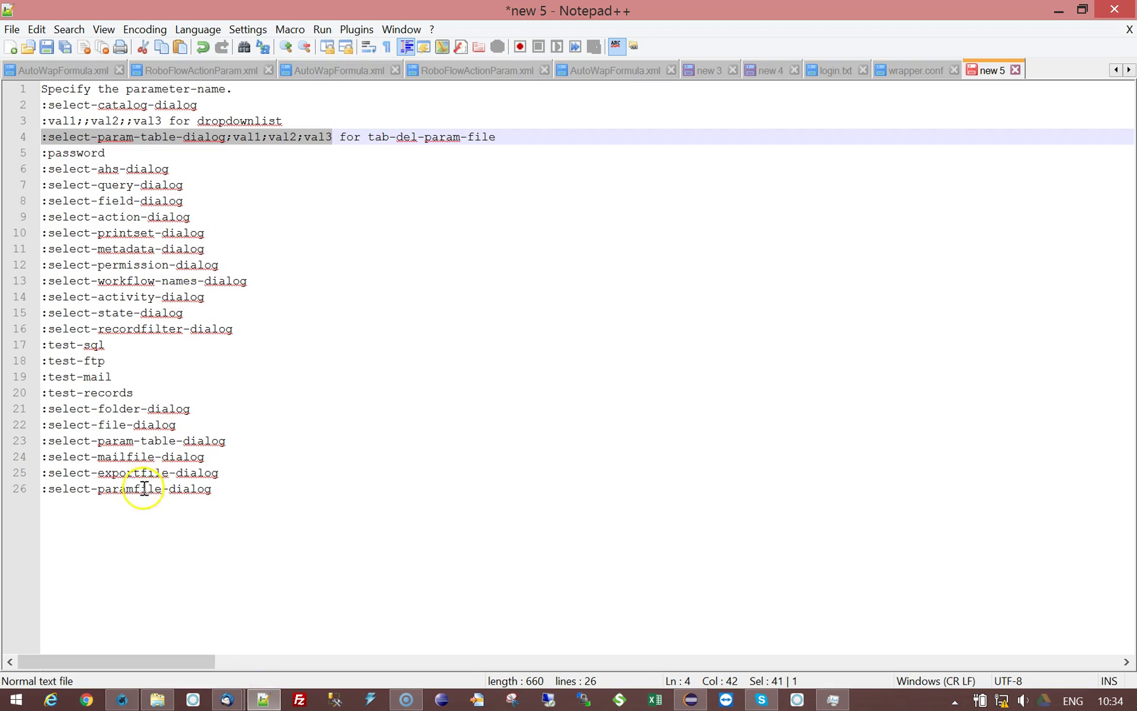
{"action": "left_click", "coordinate": [146, 457]}
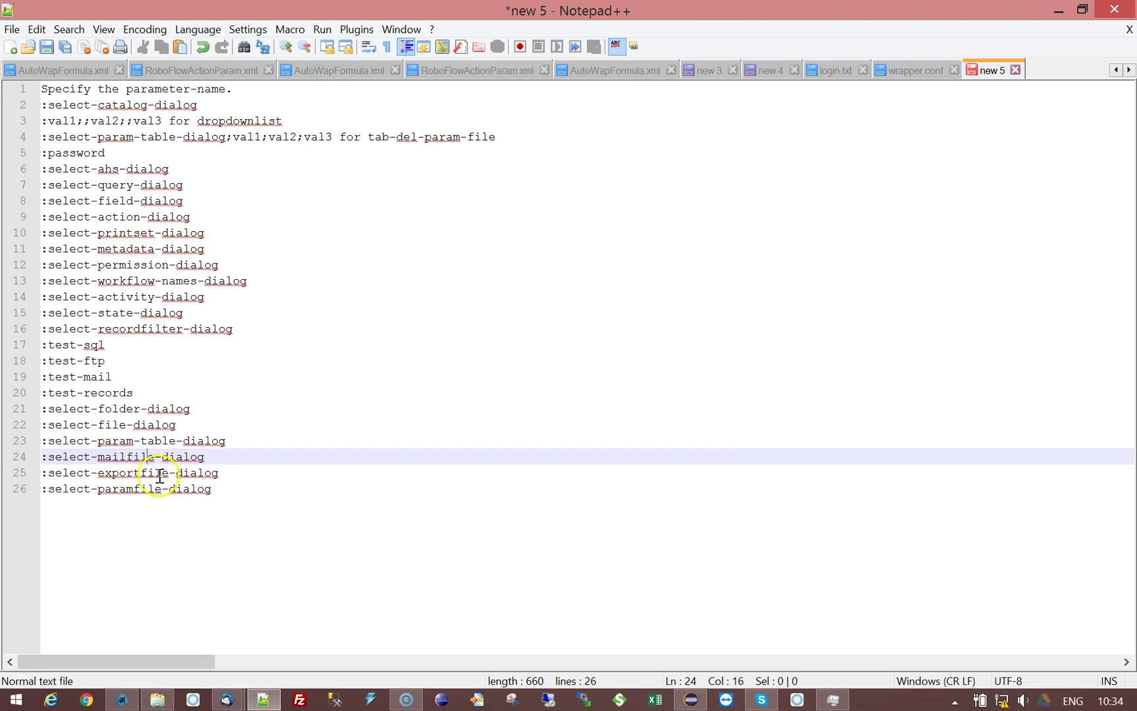
{"action": "left_click_drag", "start_coordinate": [43, 472], "coordinate": [220, 474]}
{"action": "key", "text": "ctrl+c"}
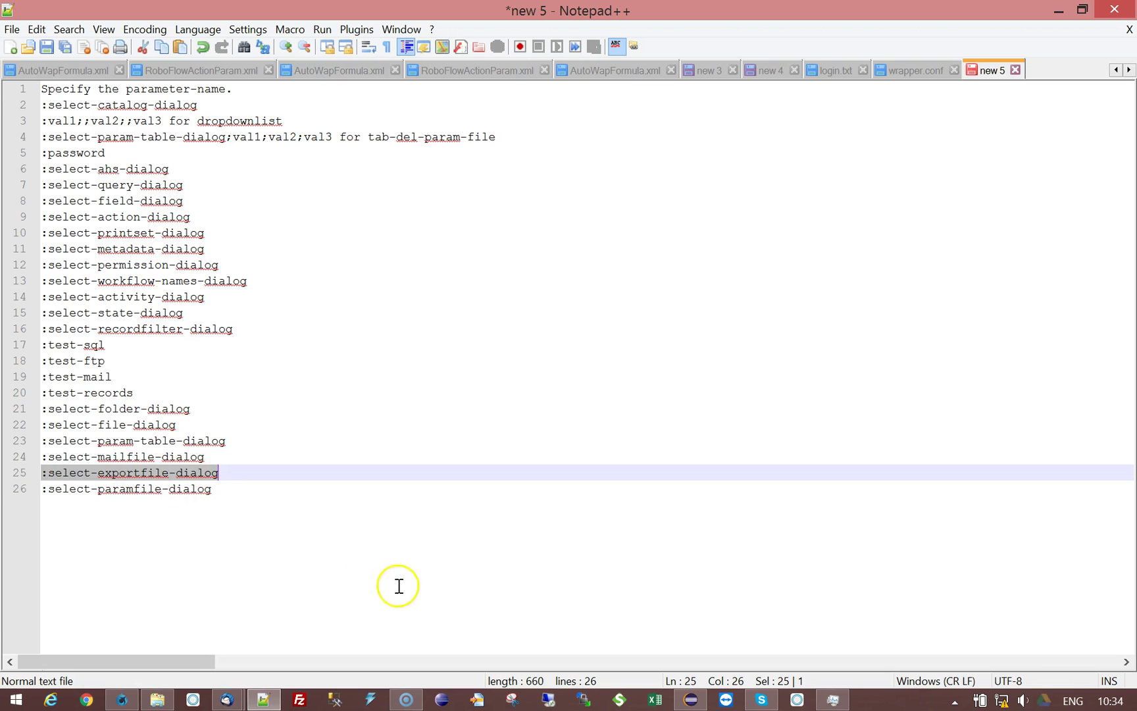
{"action": "left_click", "coordinate": [125, 701]}
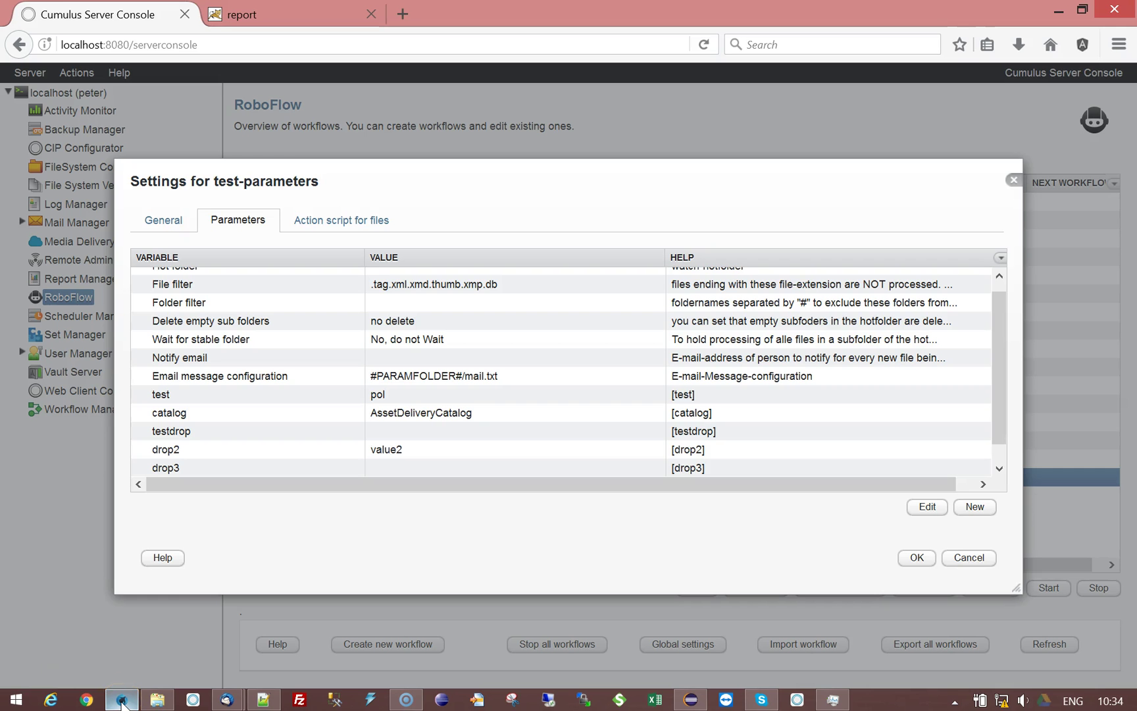
Add a new parameter named export with the copied :select-exportfile-dialog suffix.
{"action": "left_click", "coordinate": [974, 506]}
{"action": "type", "text": "expor"}
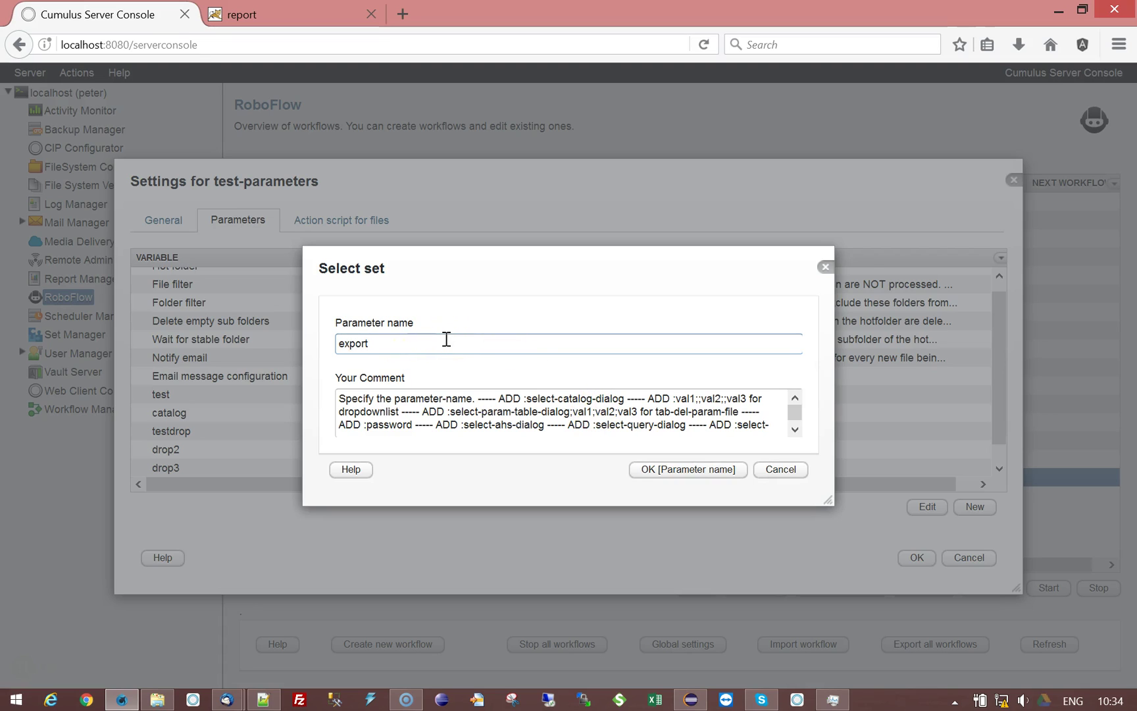
{"action": "type", "text": "t"}
{"action": "key", "text": "ctrl+v"}
{"action": "left_click", "coordinate": [669, 472]}
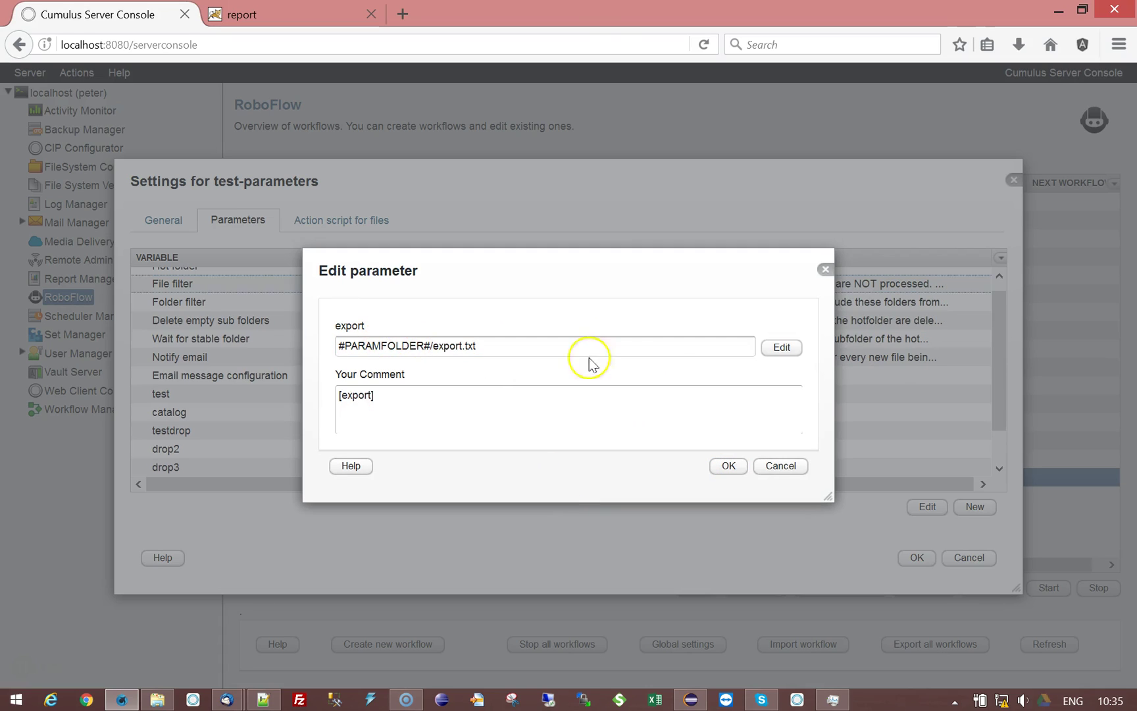
Open the export parameter's file for editing and enter test as the export text.
{"action": "left_click", "coordinate": [782, 349]}
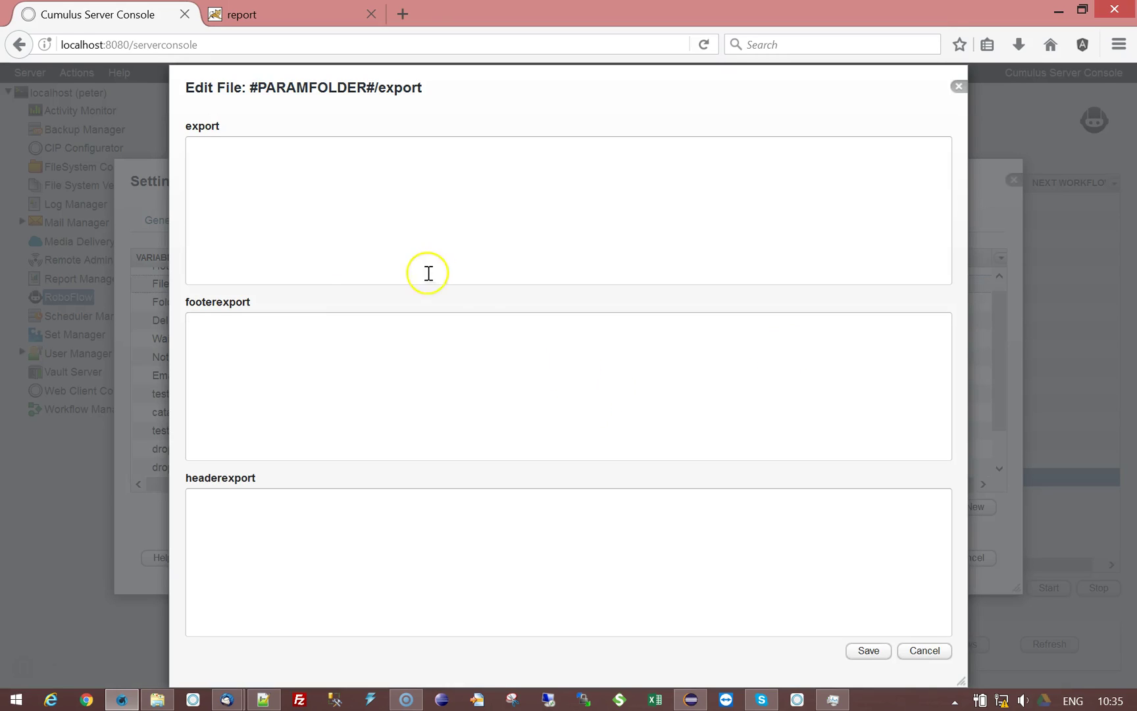
{"action": "left_click", "coordinate": [227, 155]}
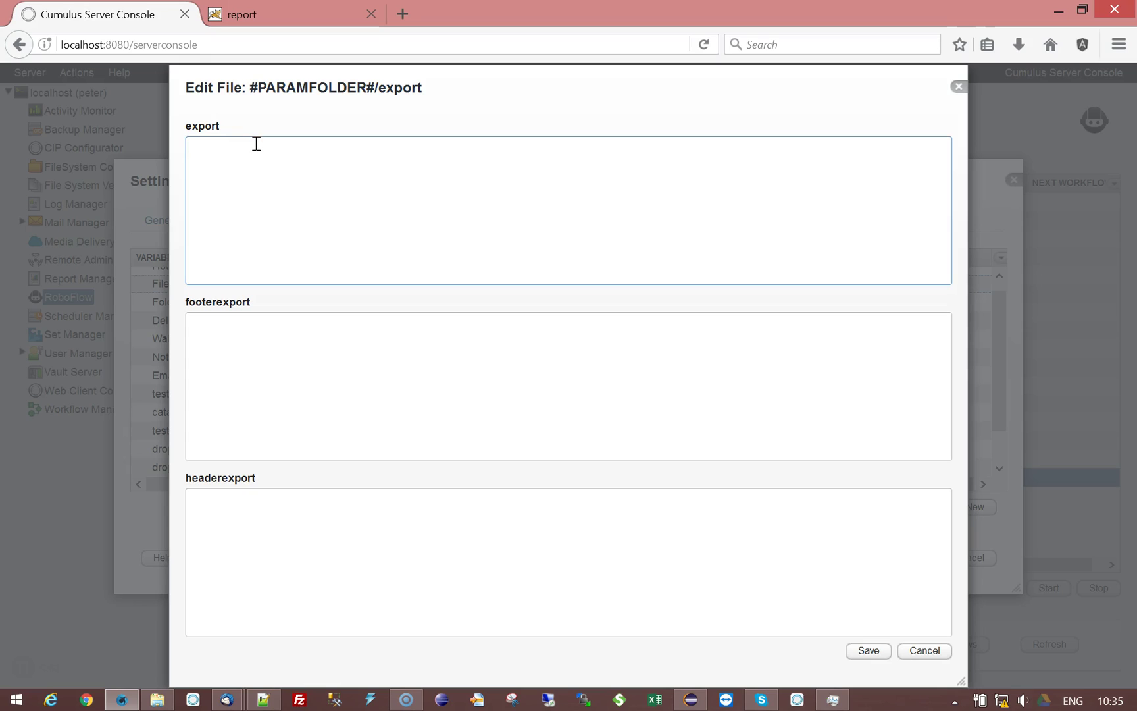
{"action": "type", "text": "test"}
Try out the headerexport and footerexport texts with header and footer, and clear both again.
{"action": "left_click", "coordinate": [253, 345]}
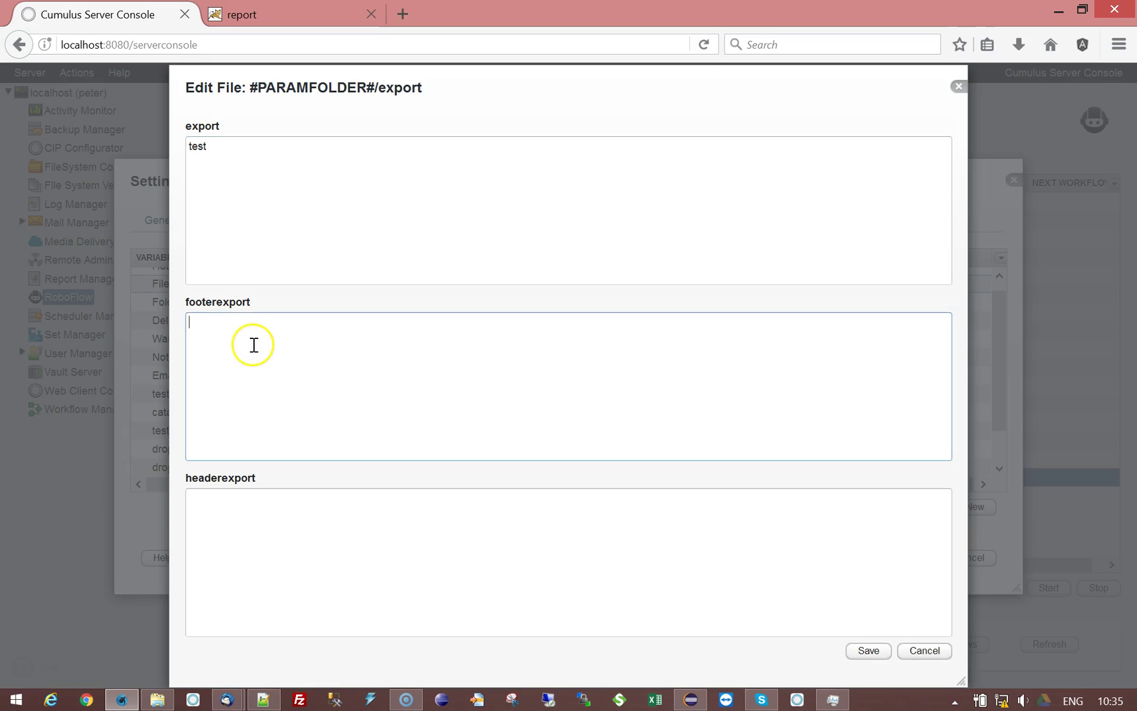
{"action": "left_click", "coordinate": [228, 525]}
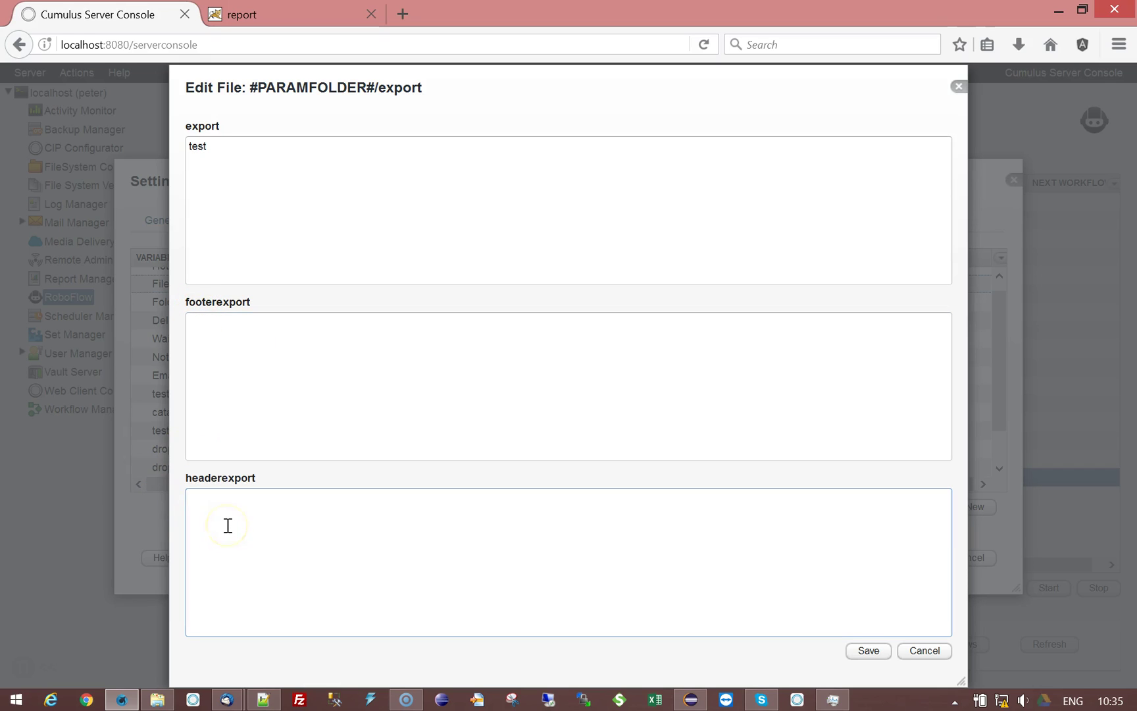
{"action": "type", "text": "header"}
{"action": "left_click", "coordinate": [297, 379]}
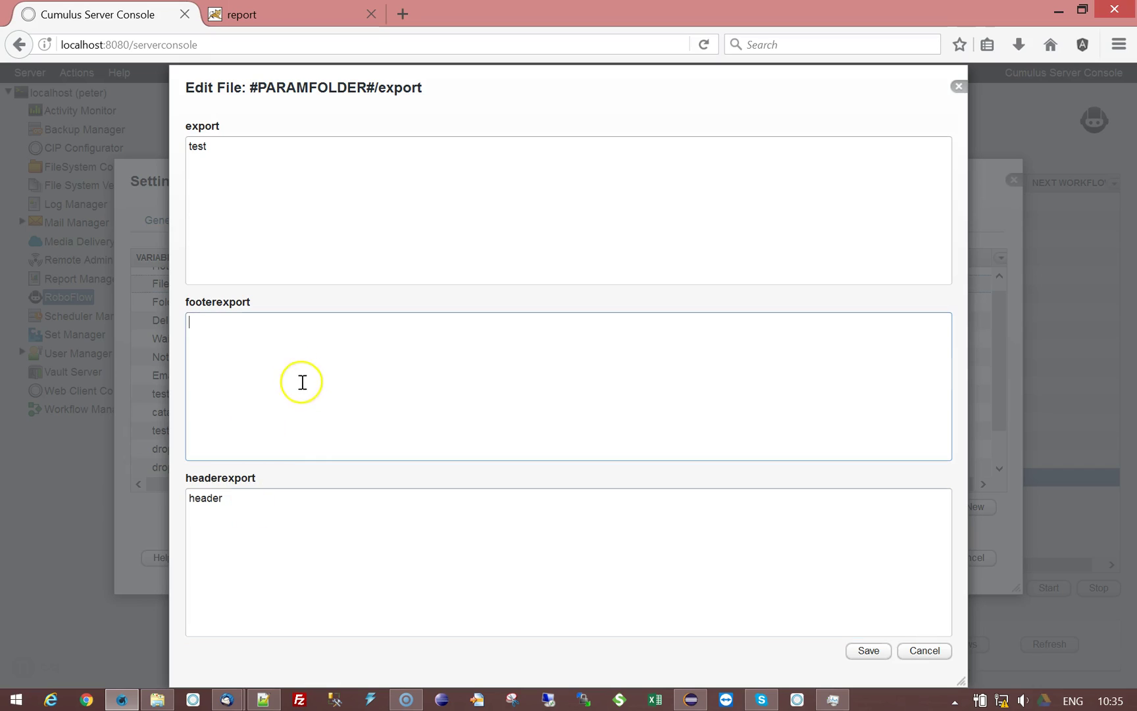
{"action": "type", "text": "footer"}
{"action": "left_click_drag", "start_coordinate": [258, 319], "coordinate": [101, 329]}
{"action": "key", "text": "BackSpace"}
{"action": "left_click_drag", "start_coordinate": [229, 497], "coordinate": [203, 497]}
{"action": "key", "text": "BackSpace"}
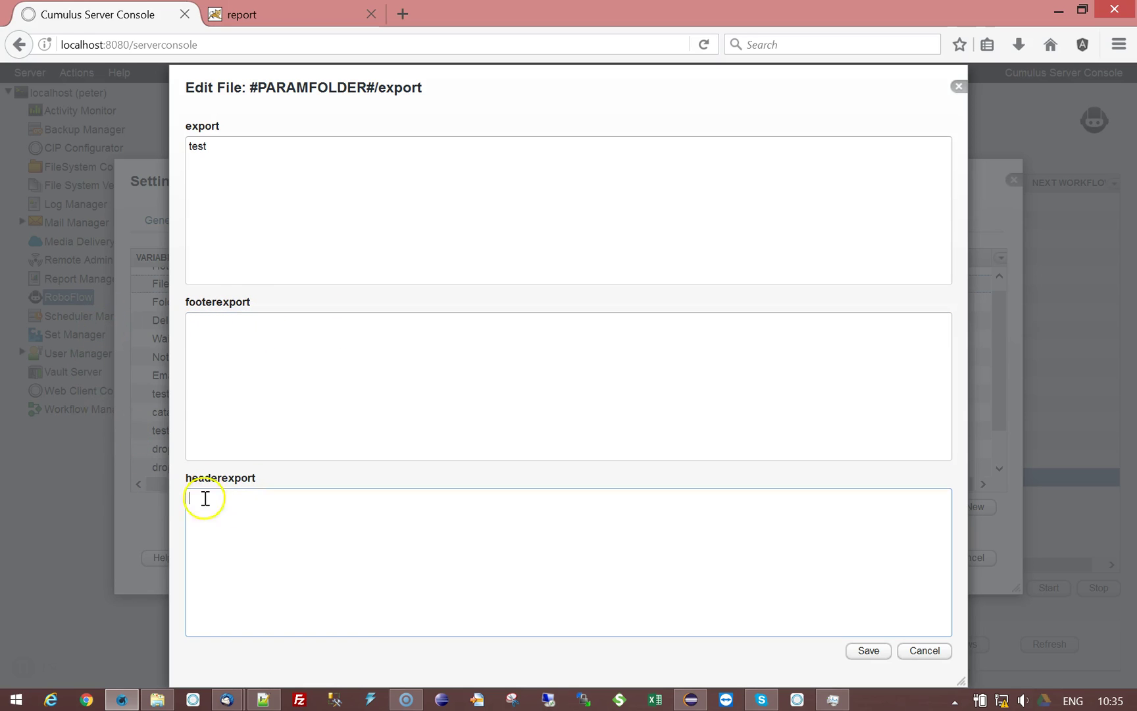
Save the export file and confirm the export parameter.
{"action": "left_click", "coordinate": [868, 652]}
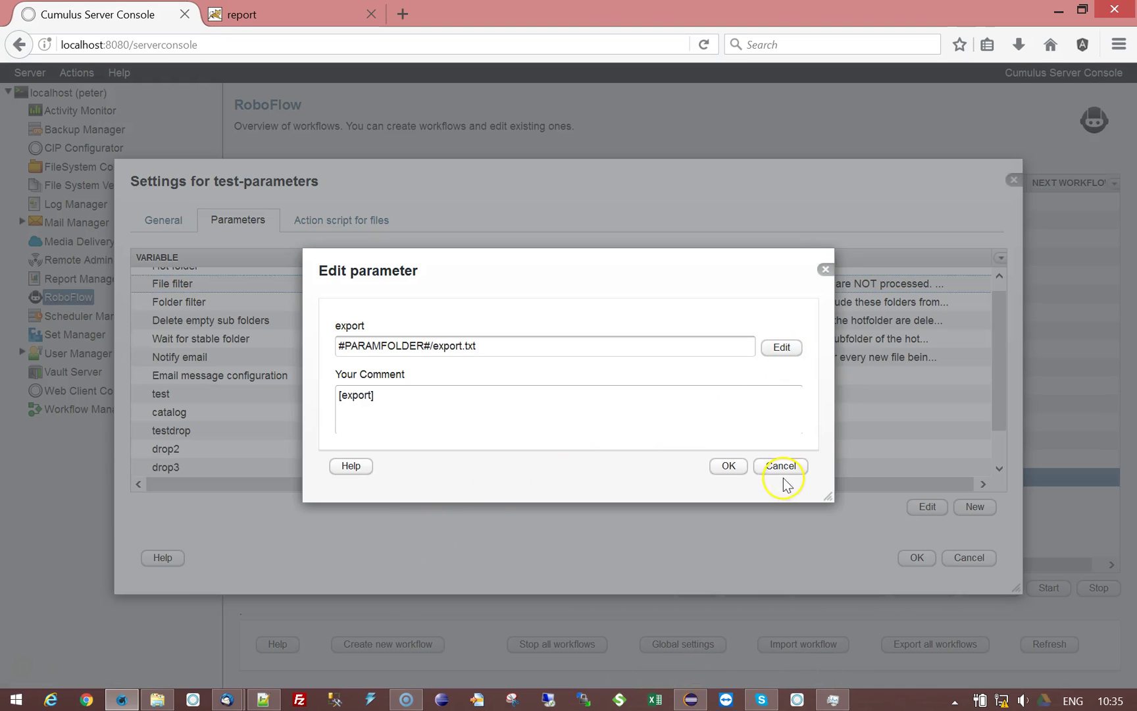
{"action": "left_click", "coordinate": [727, 466]}
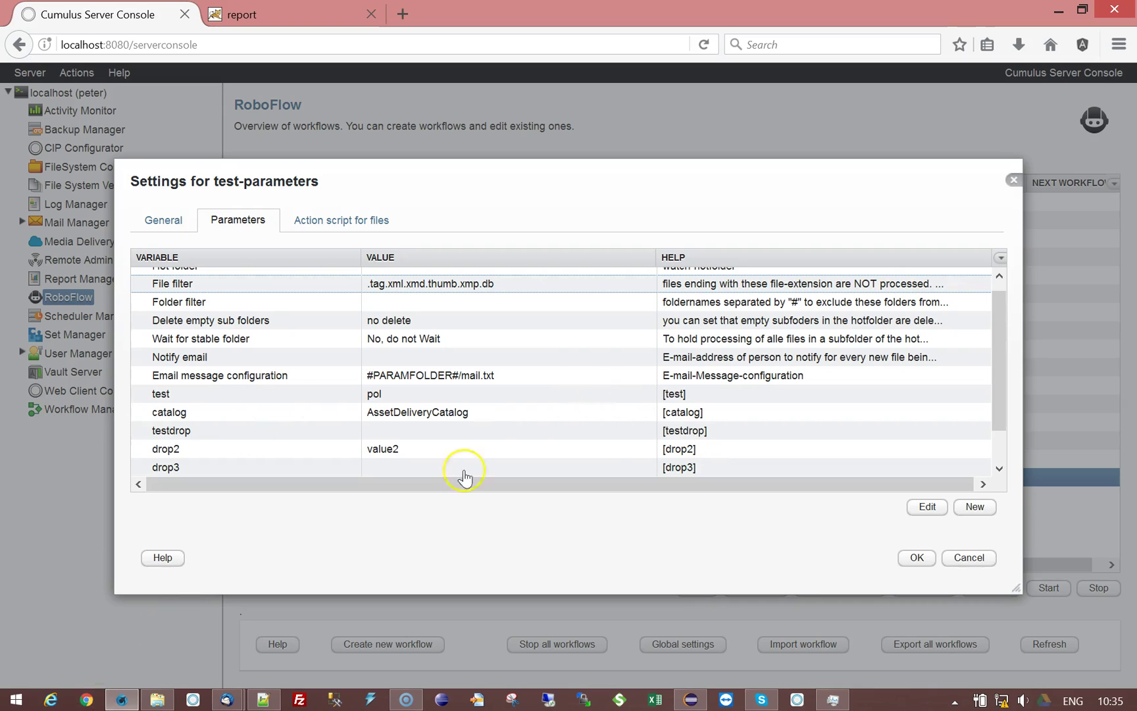
Switch to Notepad++ and examine the listed parameter suffixes from :password through :test-records.
{"action": "left_click", "coordinate": [134, 699]}
{"action": "left_click", "coordinate": [273, 250]}
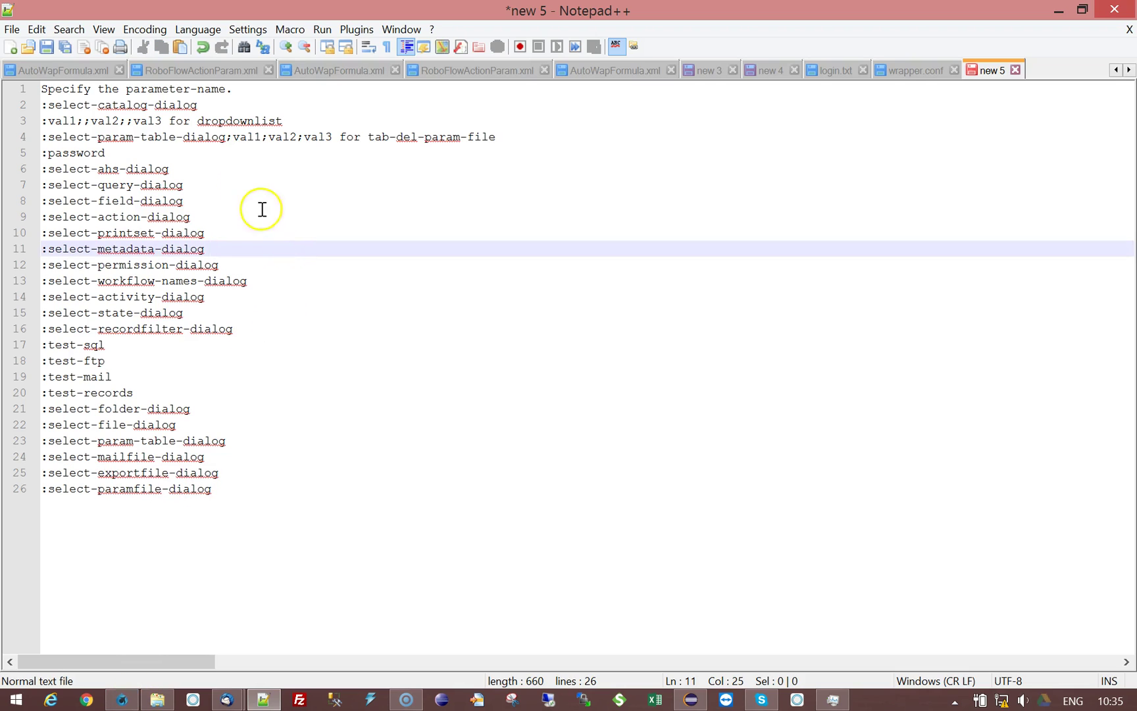
{"action": "double_click", "coordinate": [96, 156]}
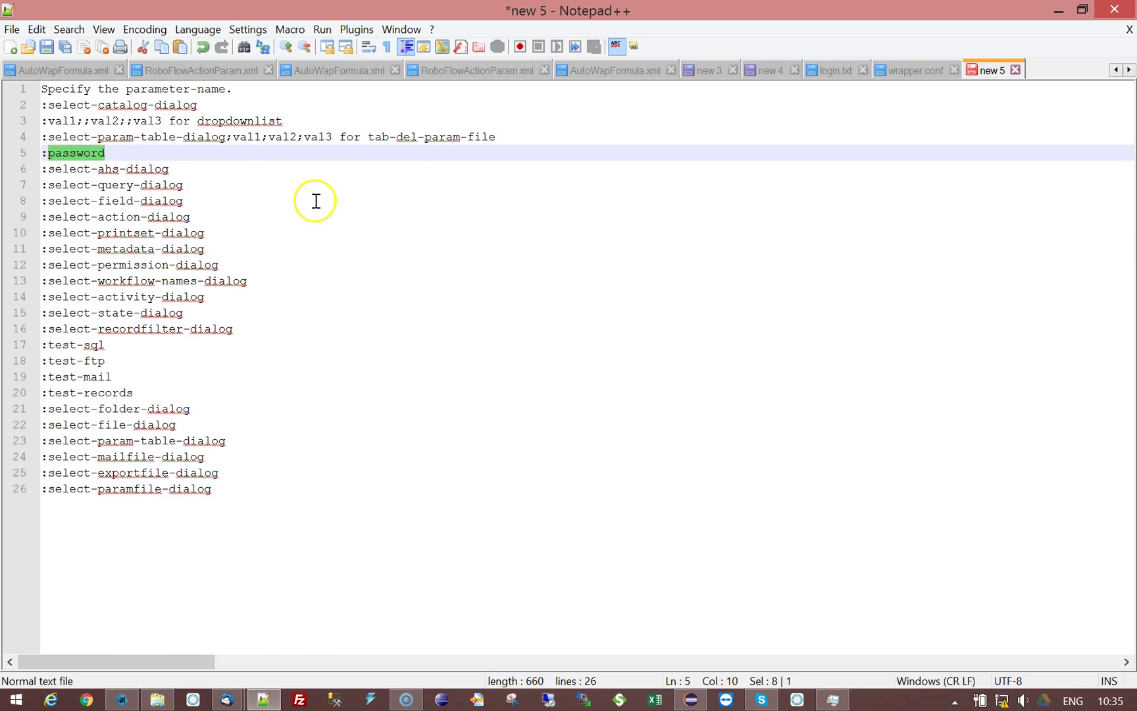
{"action": "left_click", "coordinate": [127, 155]}
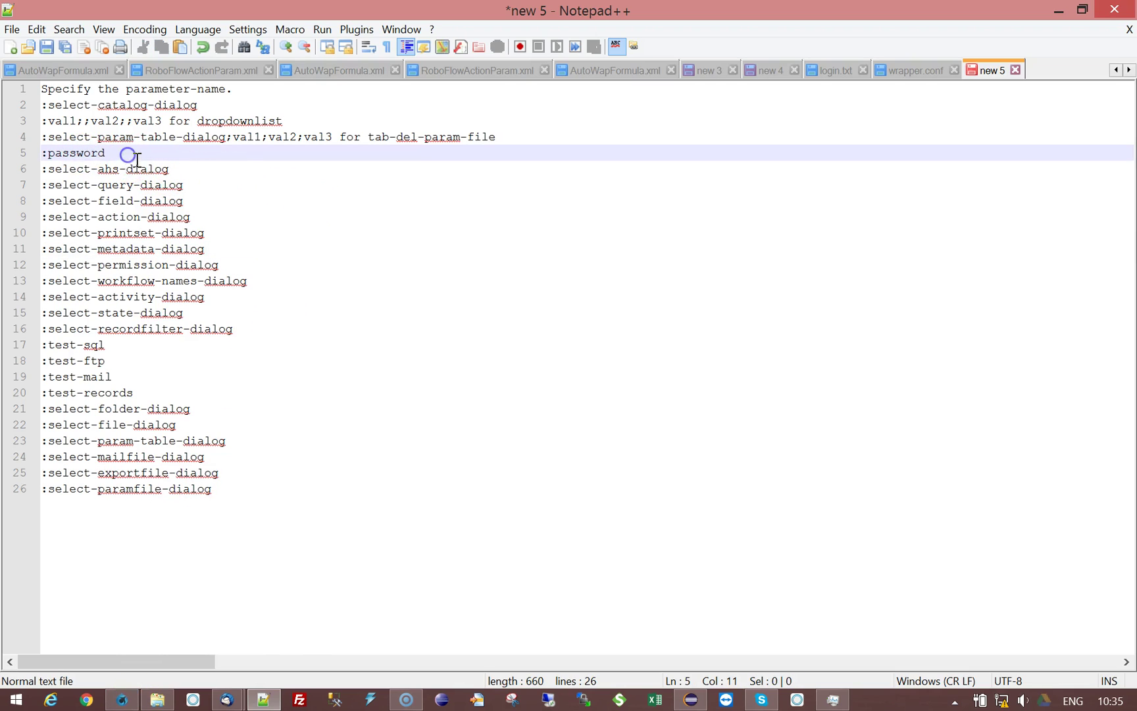
{"action": "double_click", "coordinate": [74, 154]}
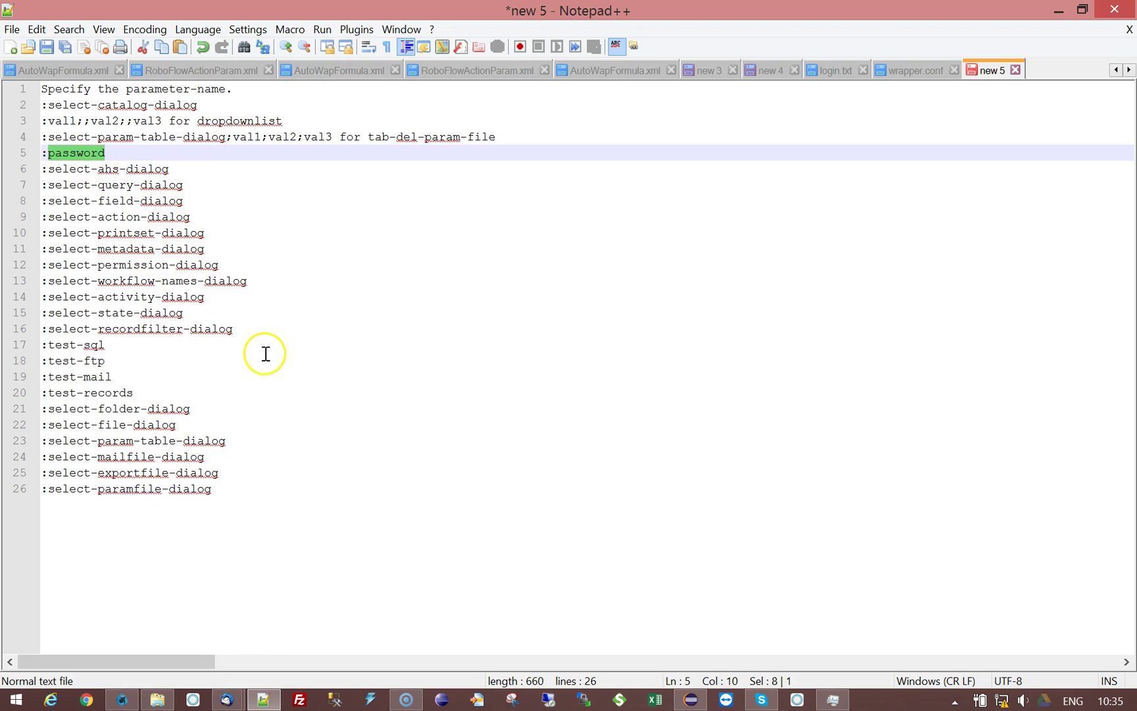
{"action": "left_click", "coordinate": [111, 169]}
{"action": "double_click", "coordinate": [109, 169]}
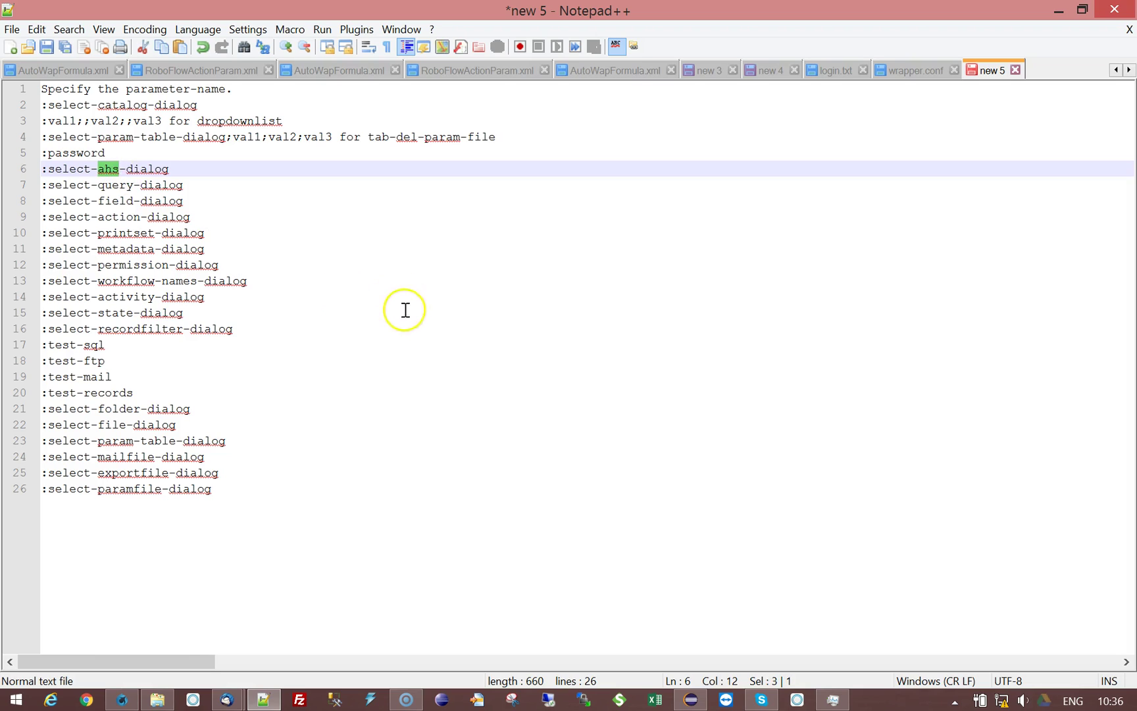
{"action": "double_click", "coordinate": [120, 187]}
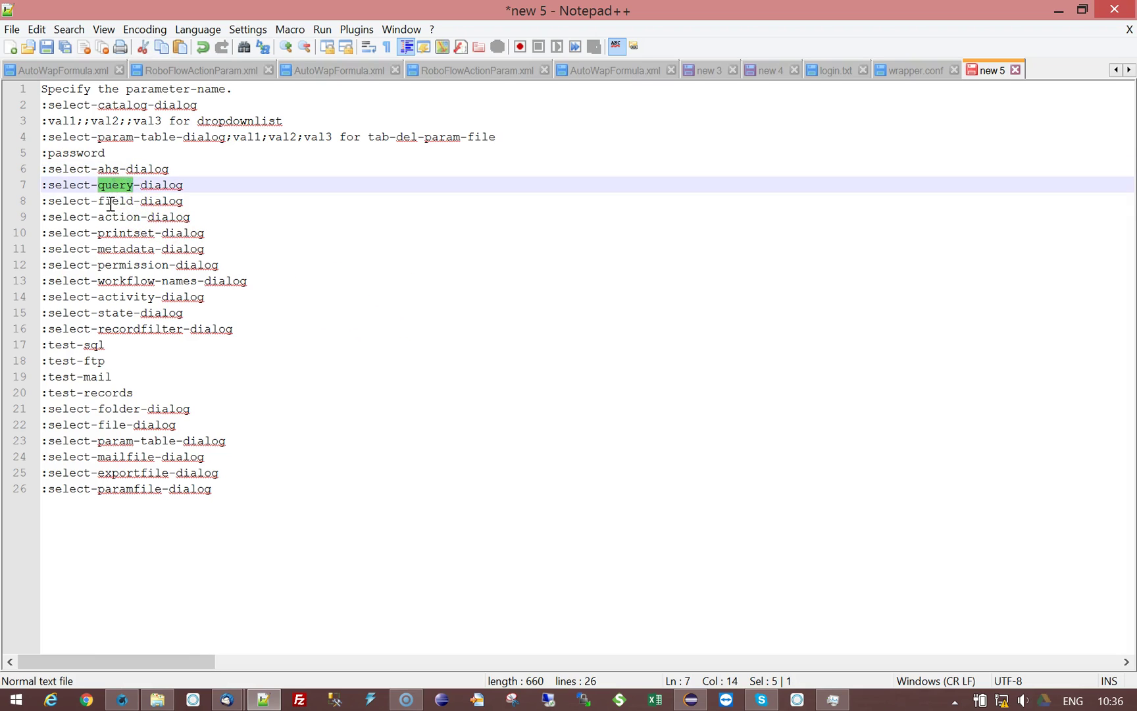
{"action": "double_click", "coordinate": [111, 202]}
{"action": "double_click", "coordinate": [119, 218]}
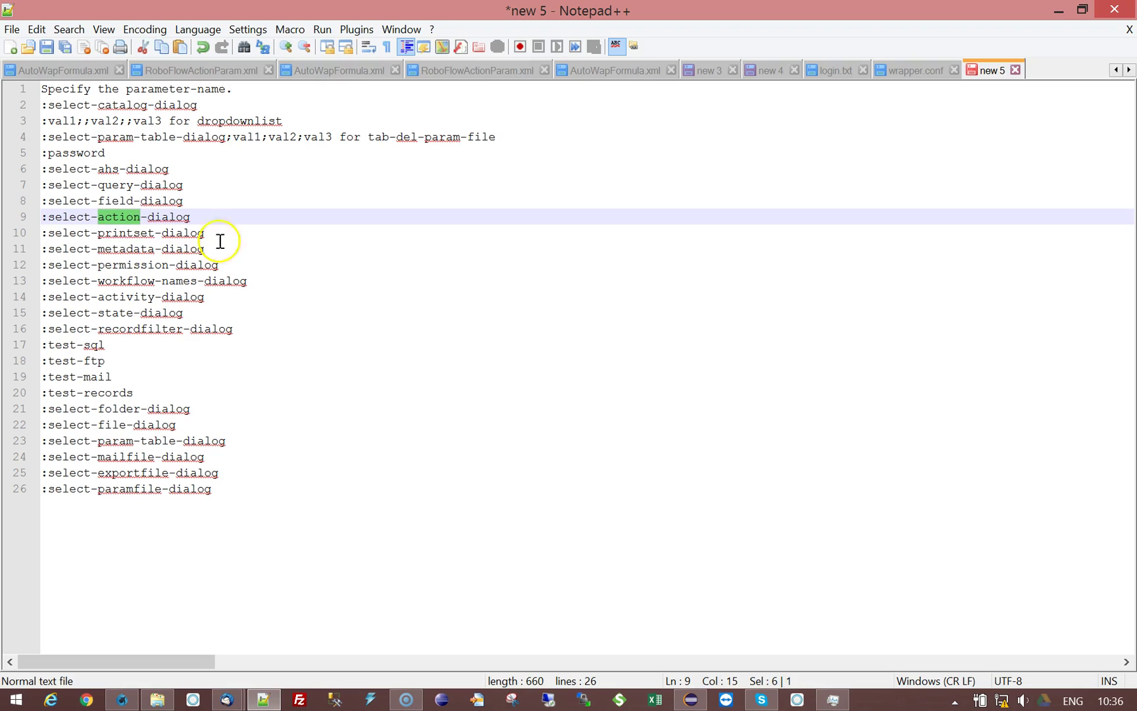
{"action": "double_click", "coordinate": [120, 233]}
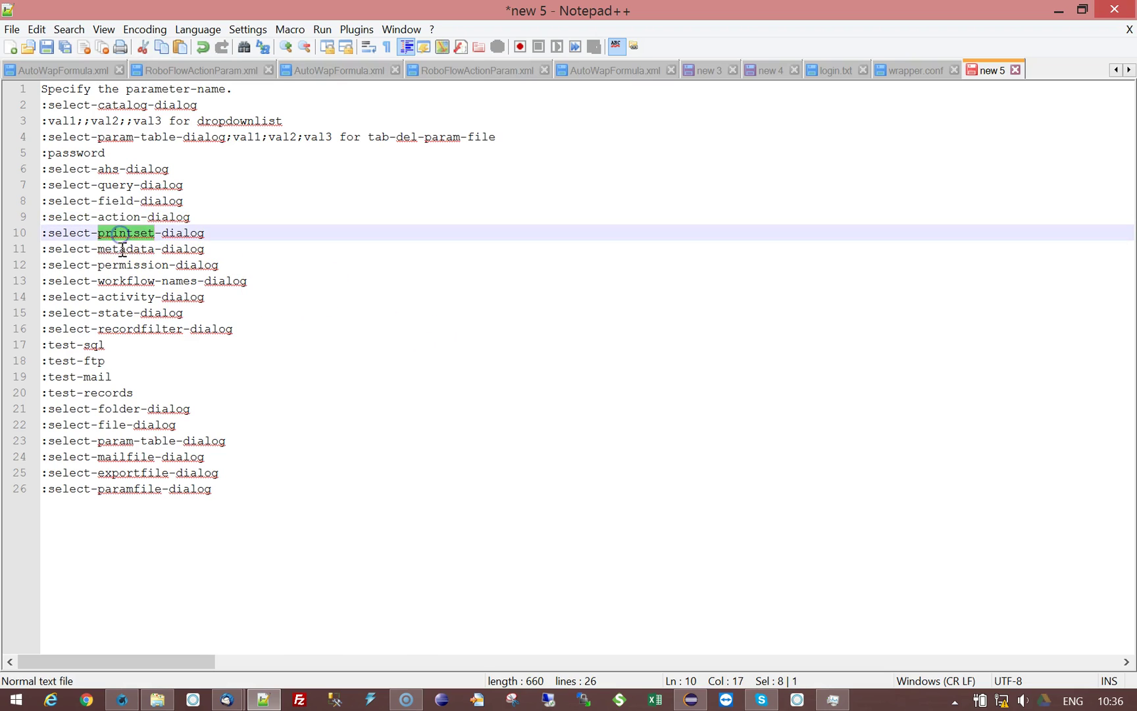
{"action": "double_click", "coordinate": [122, 249]}
{"action": "double_click", "coordinate": [120, 264]}
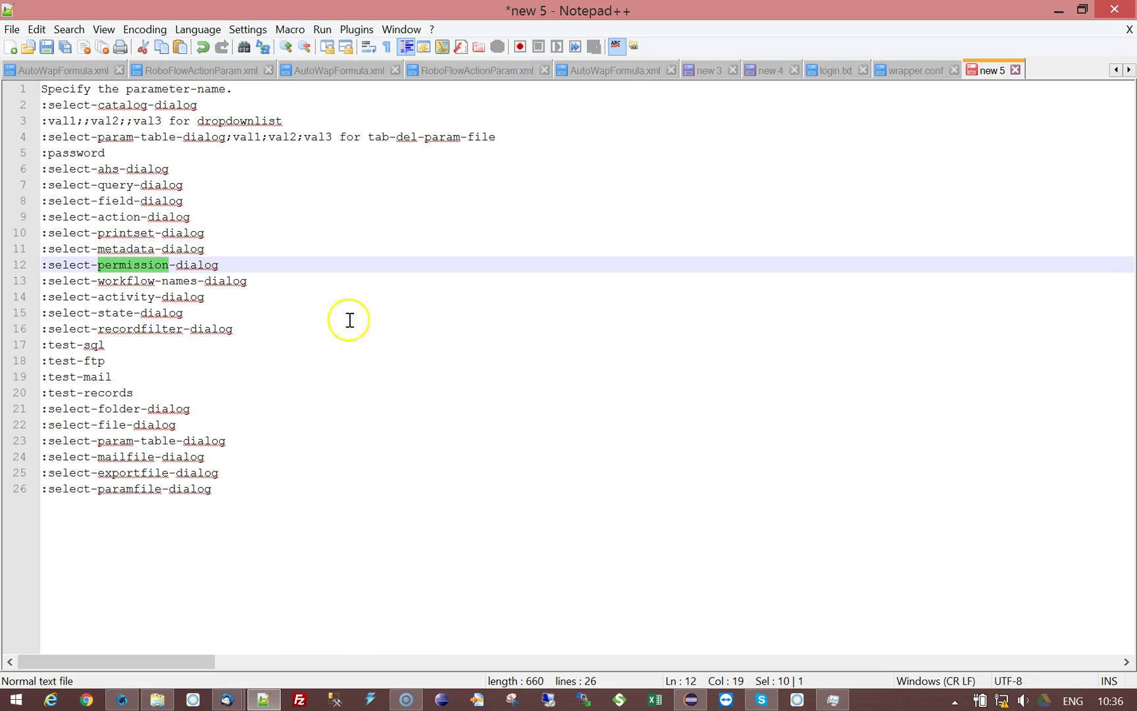
{"action": "left_click", "coordinate": [122, 300]}
{"action": "double_click", "coordinate": [122, 298]}
{"action": "double_click", "coordinate": [118, 314]}
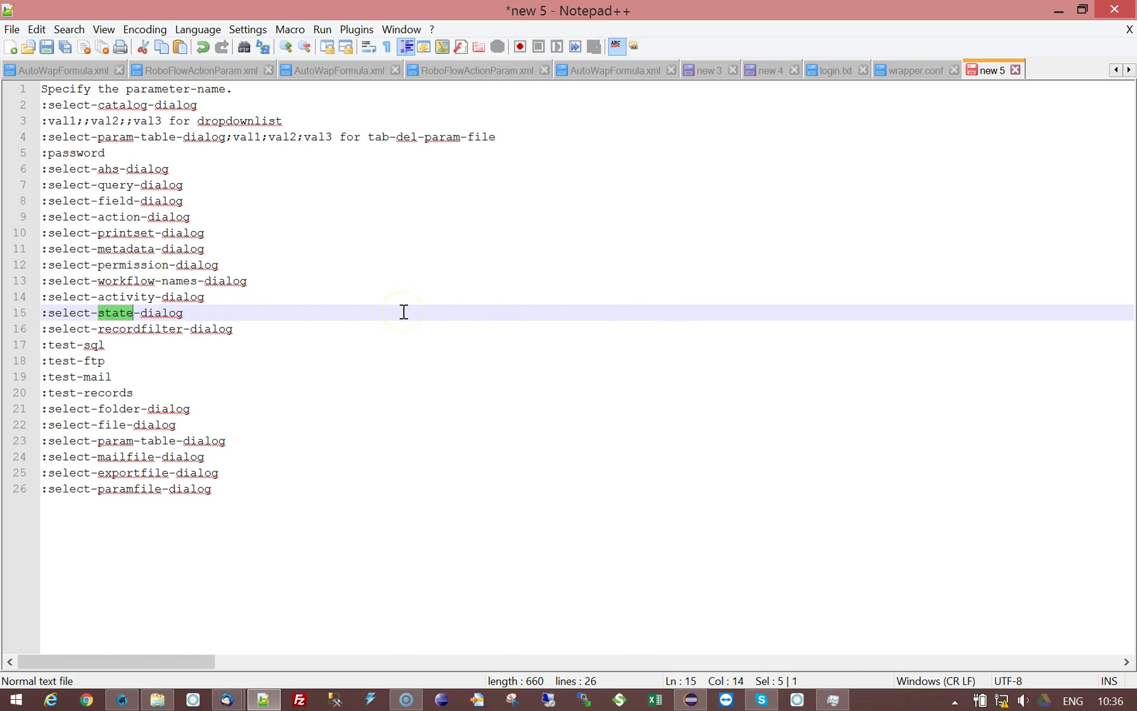
{"action": "double_click", "coordinate": [131, 333]}
{"action": "left_click", "coordinate": [252, 334]}
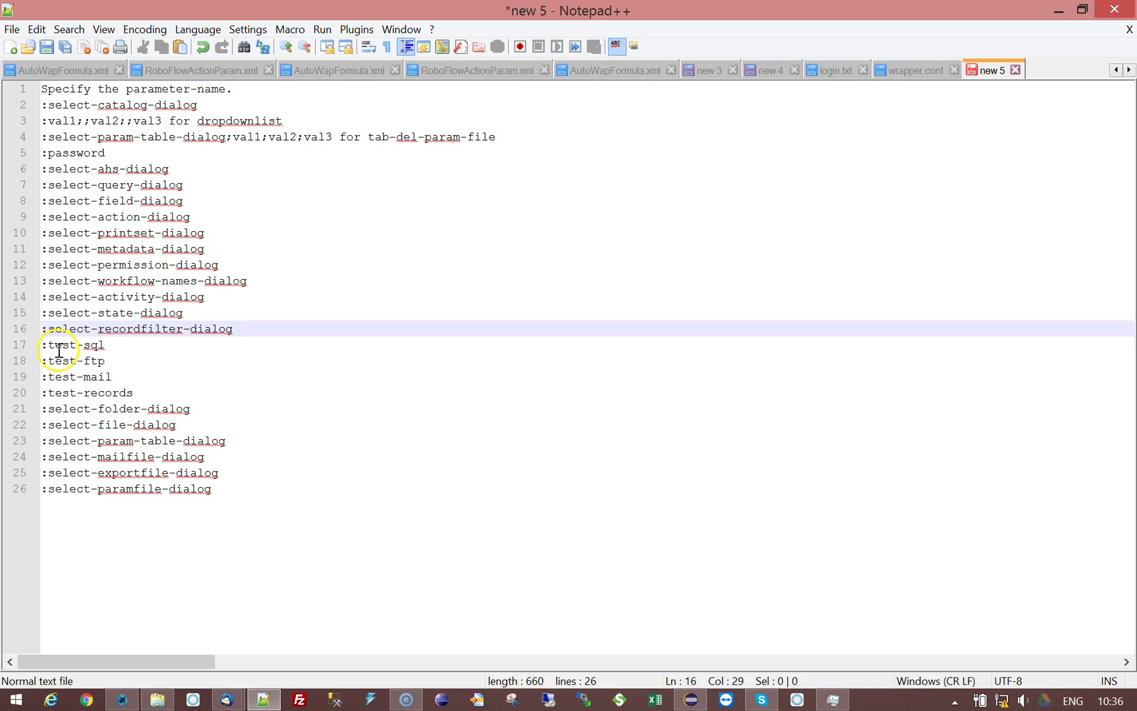
{"action": "double_click", "coordinate": [96, 345]}
{"action": "double_click", "coordinate": [92, 363]}
{"action": "double_click", "coordinate": [93, 377]}
{"action": "double_click", "coordinate": [94, 393]}
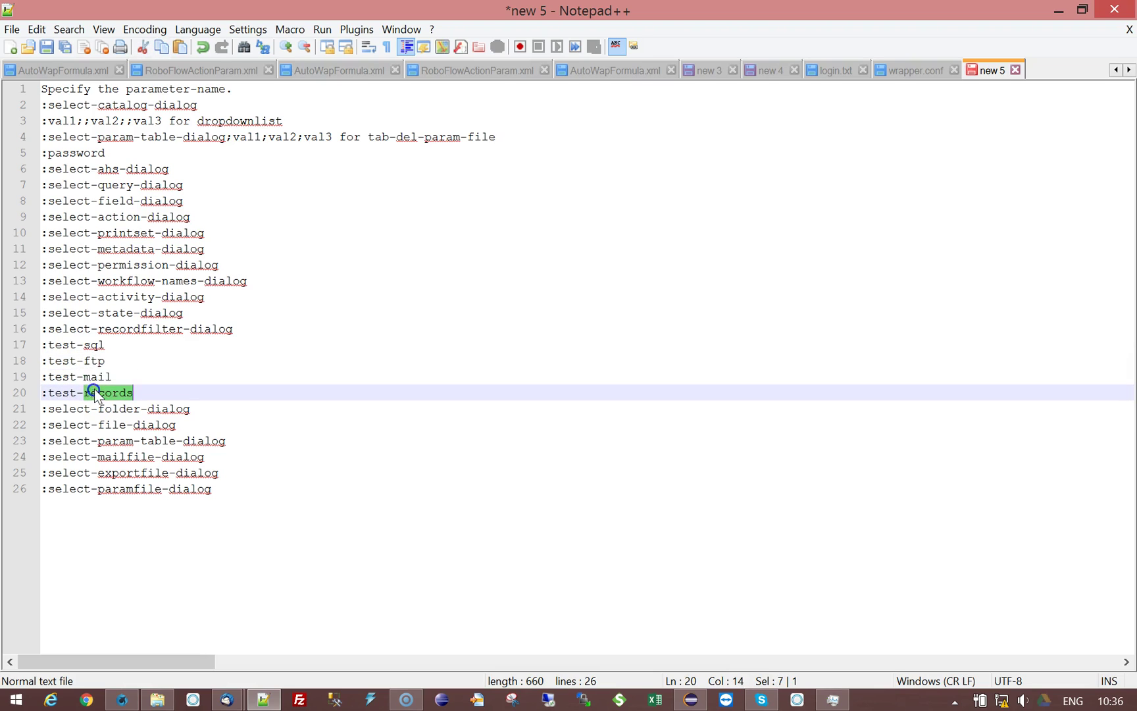
Copy :test-sql from the suffix list and return to the Cumulus Server Console.
{"action": "left_click", "coordinate": [84, 345]}
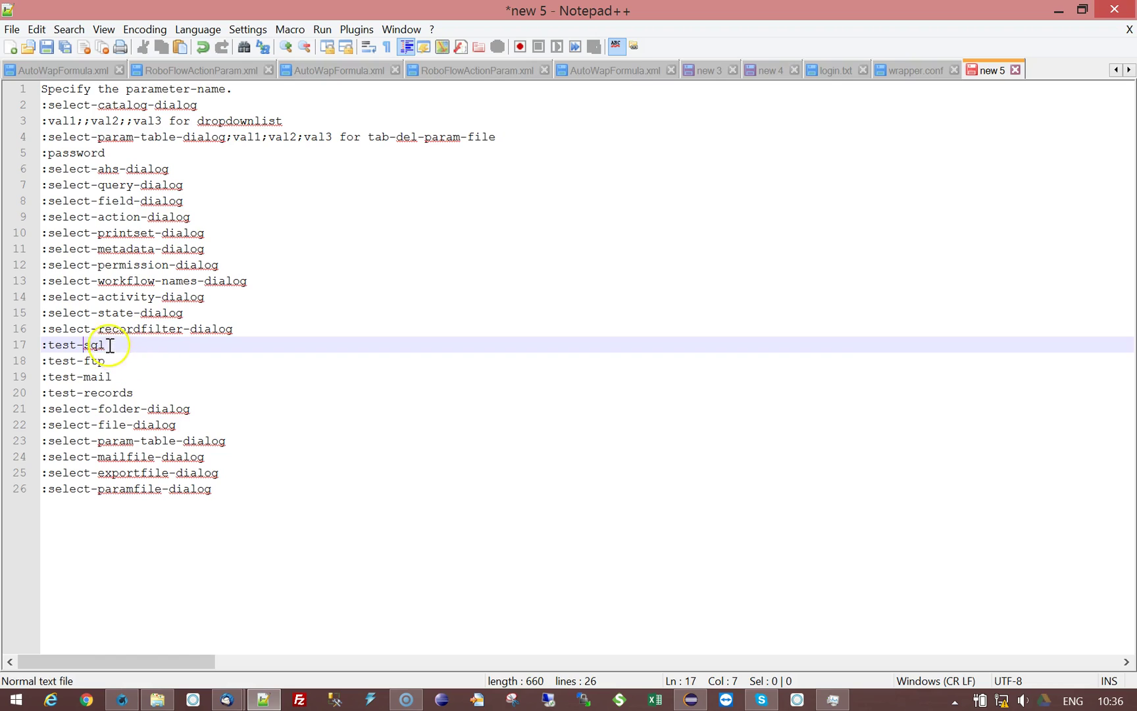
{"action": "left_click_drag", "start_coordinate": [107, 345], "coordinate": [44, 347]}
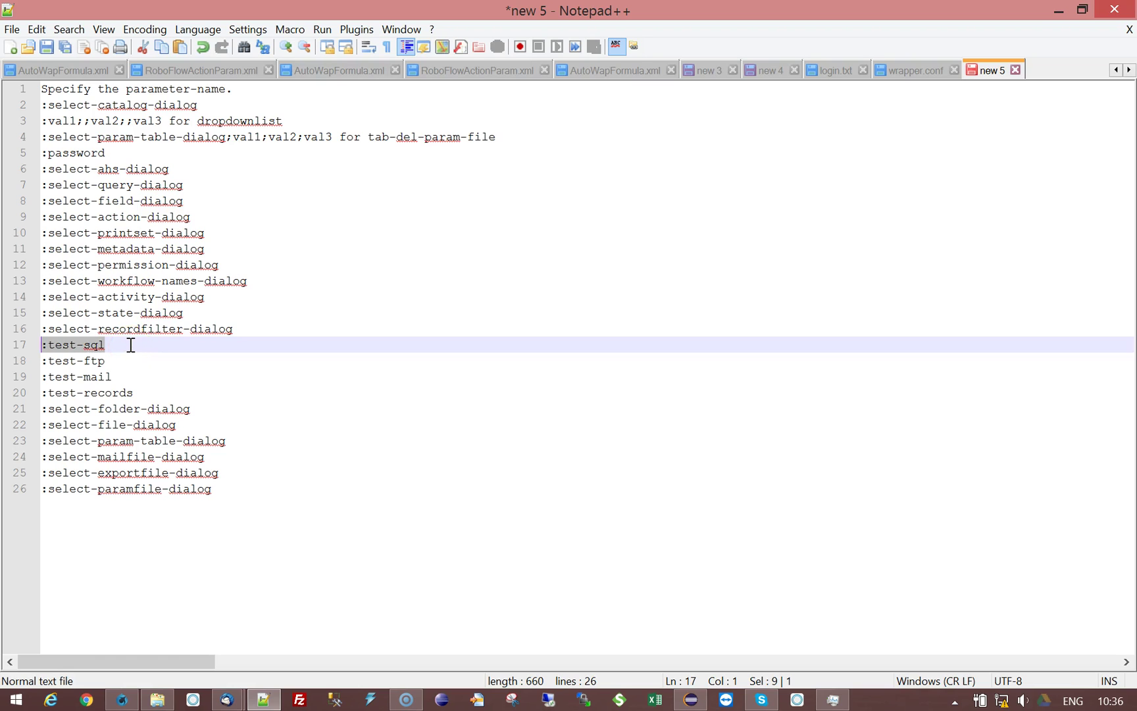
{"action": "left_click", "coordinate": [121, 699]}
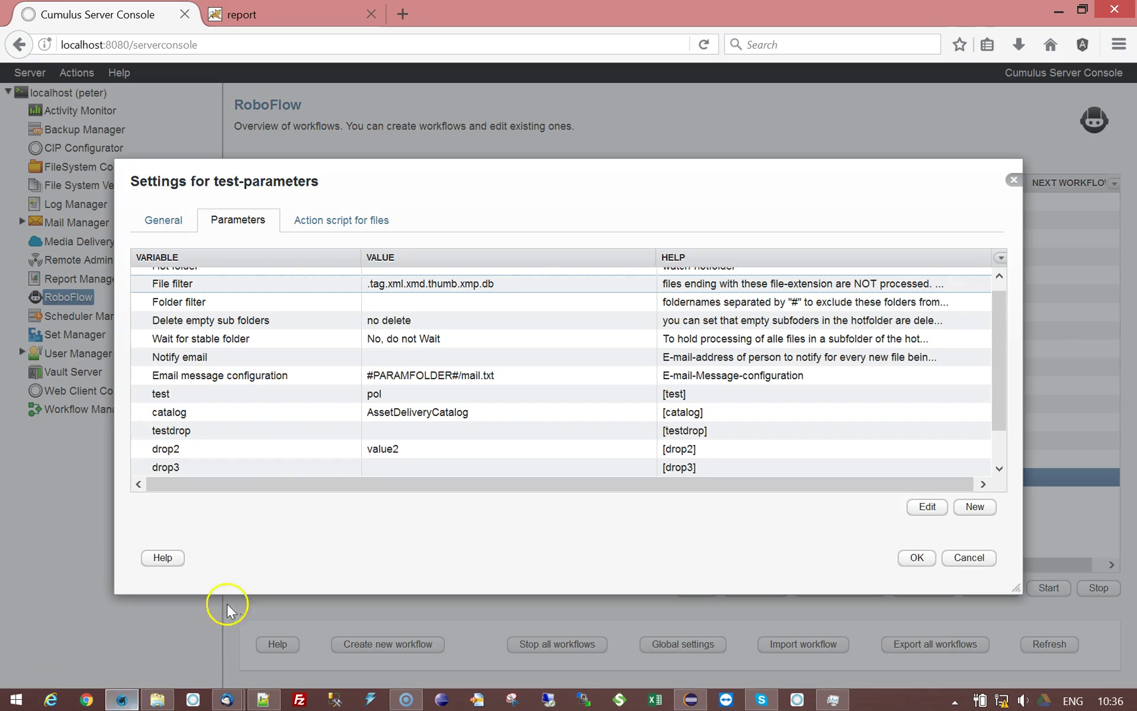
Add a new parameter named sql with the copied :test-sql suffix.
{"action": "left_click", "coordinate": [998, 453]}
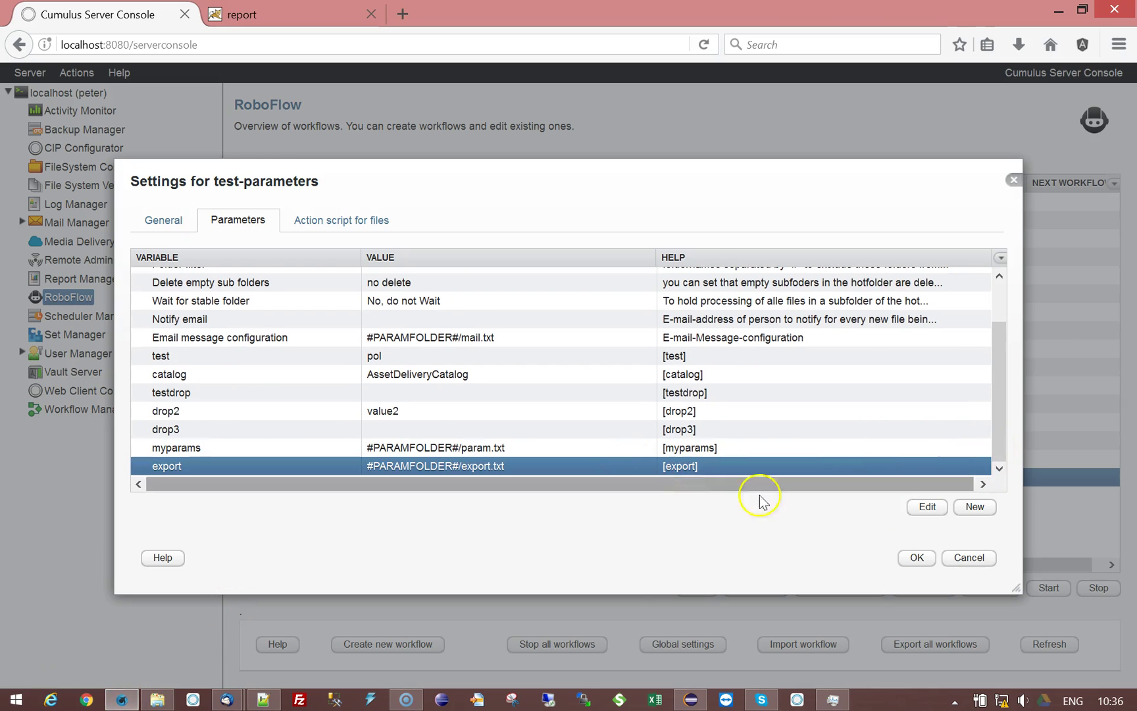
{"action": "left_click", "coordinate": [976, 507]}
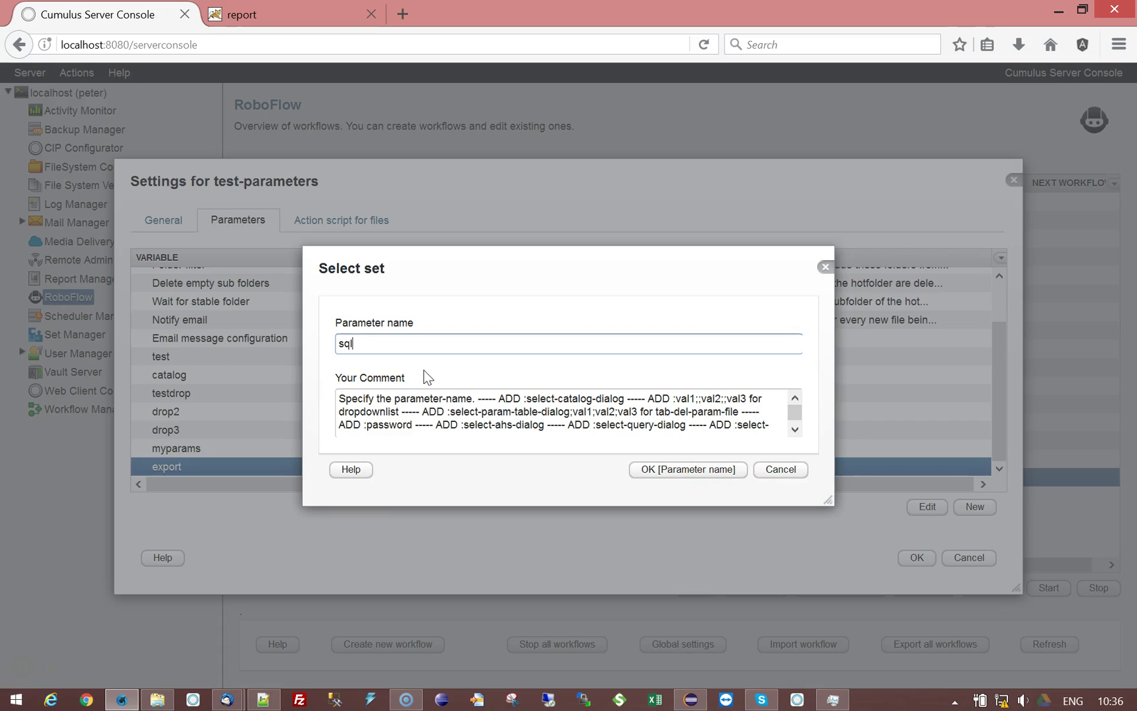
{"action": "left_click", "coordinate": [667, 471]}
Enter bla as the sql value, inspect the driver class, connection string and query fields of its SQL test, and cancel both dialogs.
{"action": "left_click", "coordinate": [471, 350]}
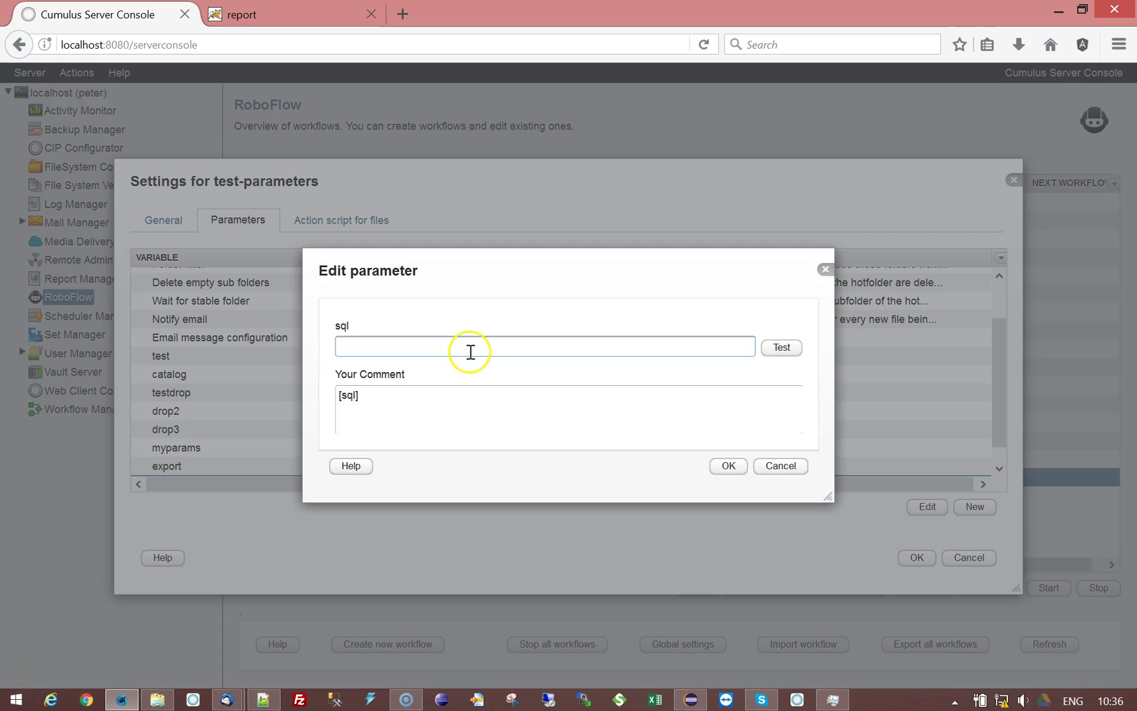
{"action": "type", "text": "bla"}
{"action": "left_click", "coordinate": [789, 354]}
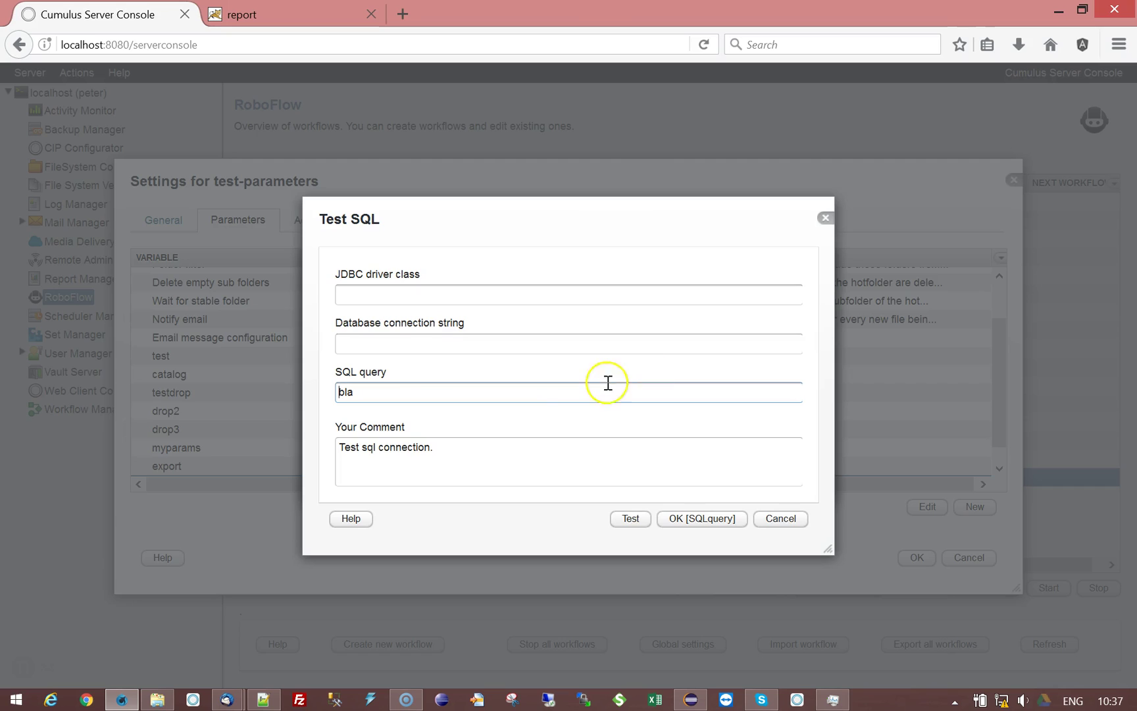
{"action": "left_click", "coordinate": [338, 296]}
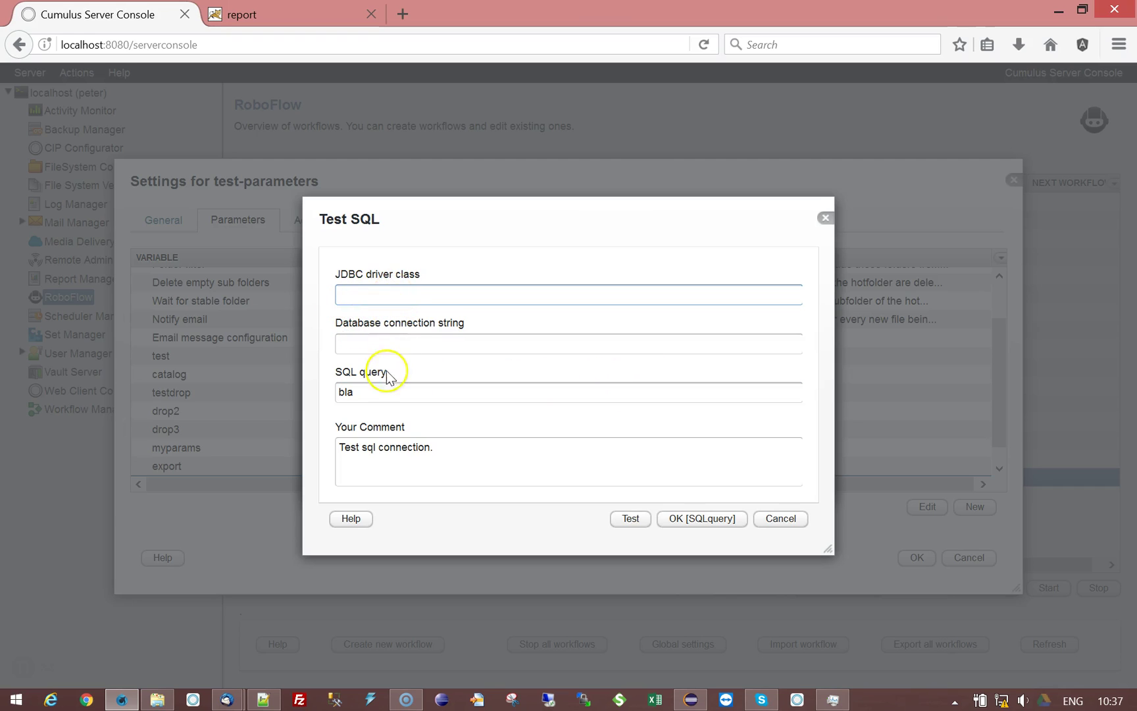
{"action": "left_click", "coordinate": [367, 342]}
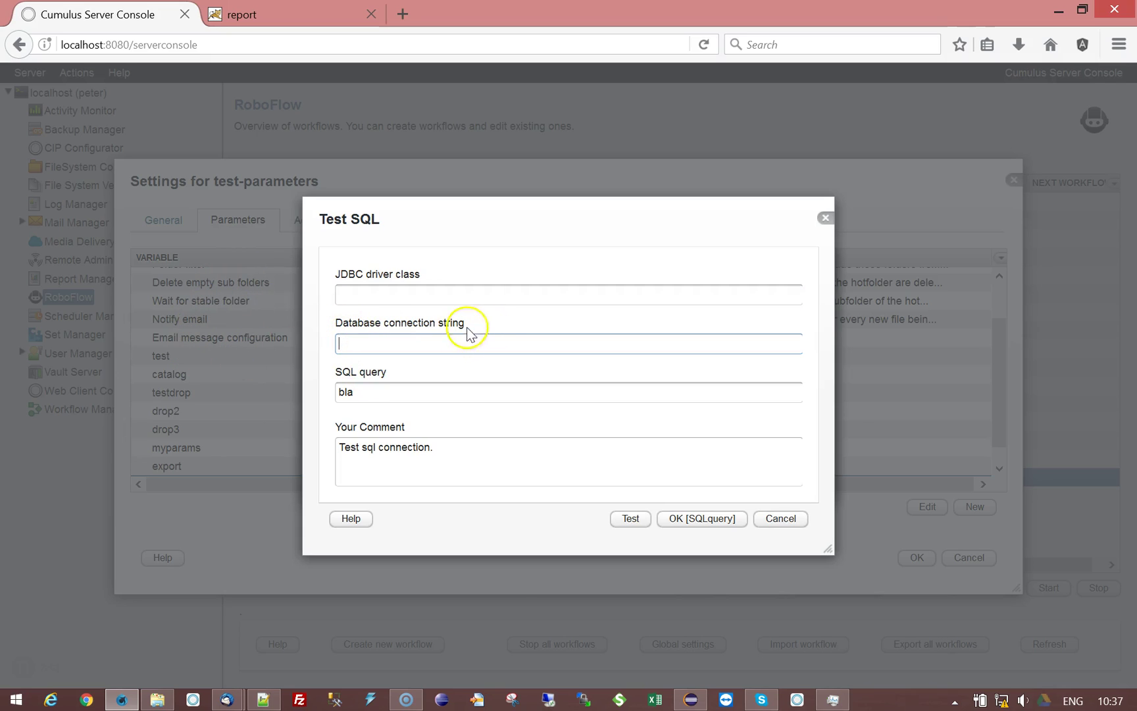
{"action": "left_click", "coordinate": [376, 391]}
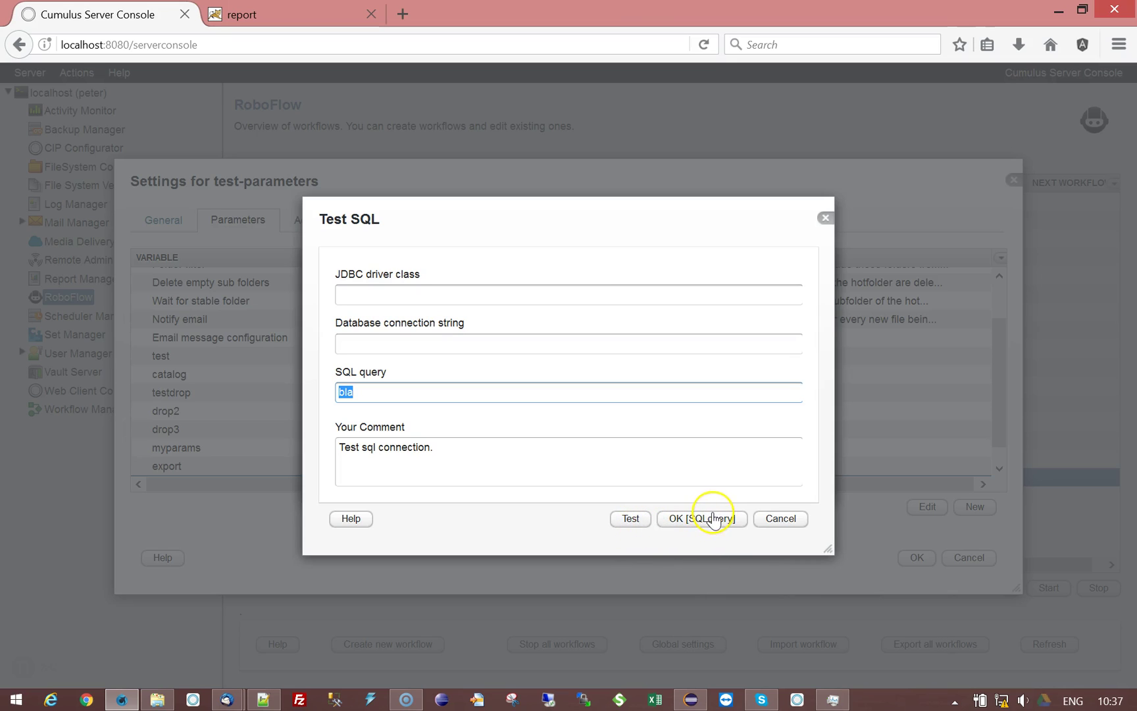
{"action": "left_click", "coordinate": [780, 519]}
{"action": "left_click", "coordinate": [778, 466]}
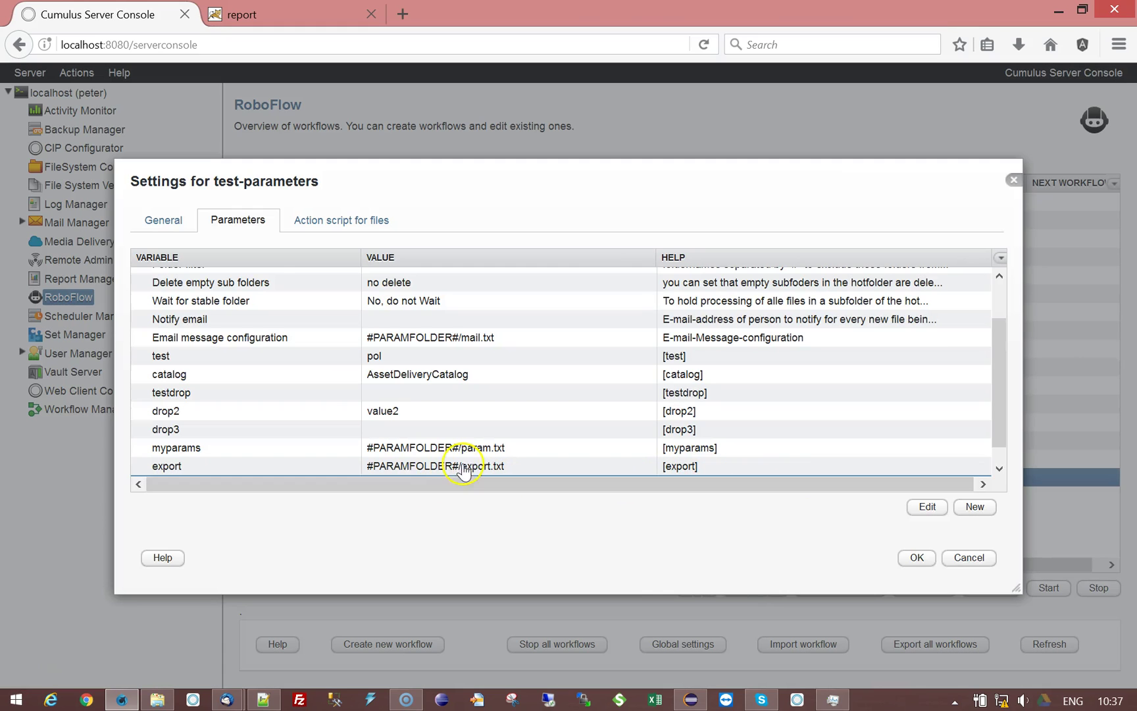
Copy :test-records from the suffix list in Notepad++ and return to the Cumulus Server Console.
{"action": "left_click", "coordinate": [122, 699]}
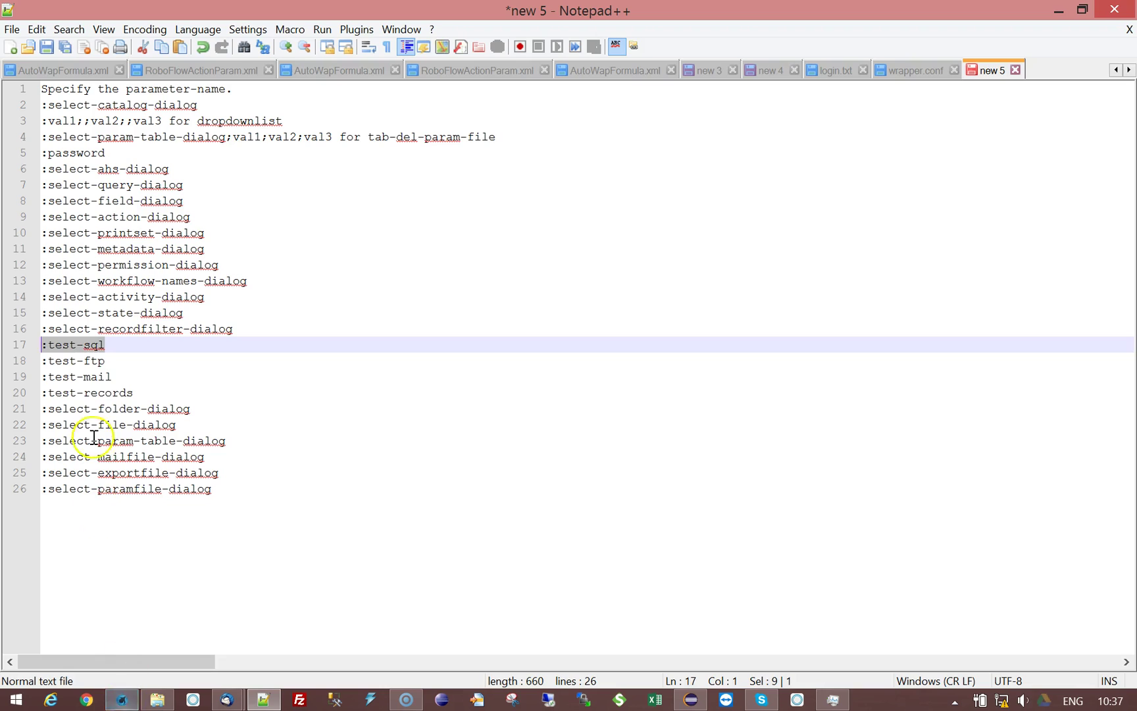
{"action": "double_click", "coordinate": [98, 376]}
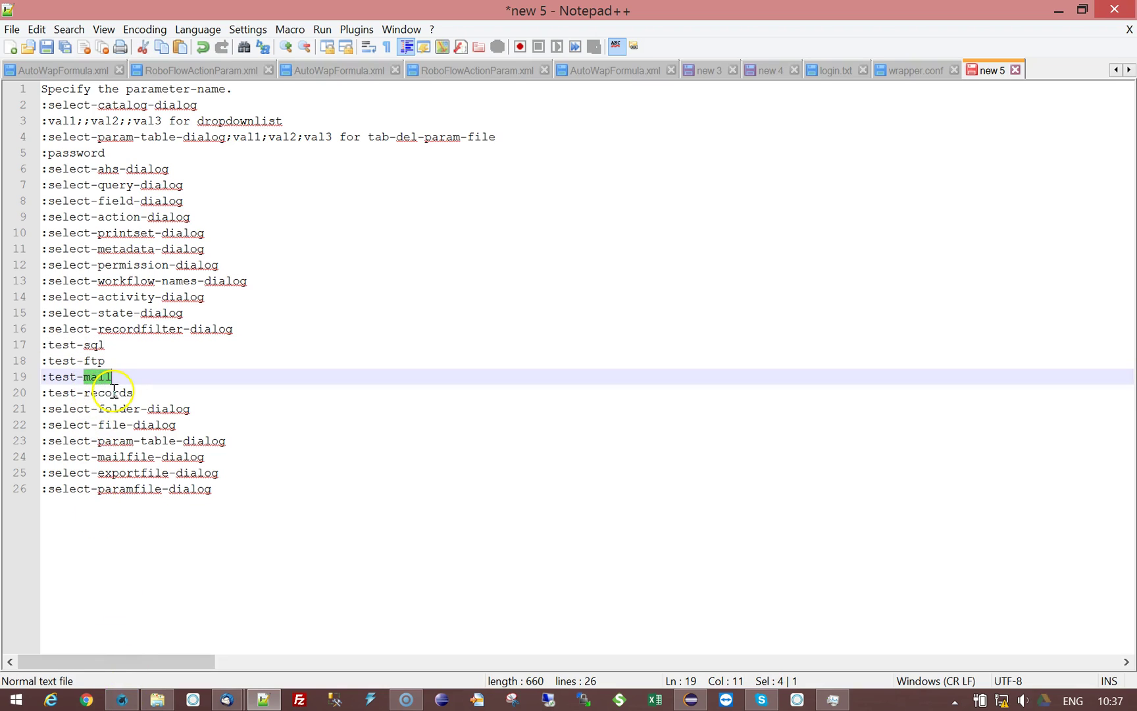
{"action": "double_click", "coordinate": [114, 392]}
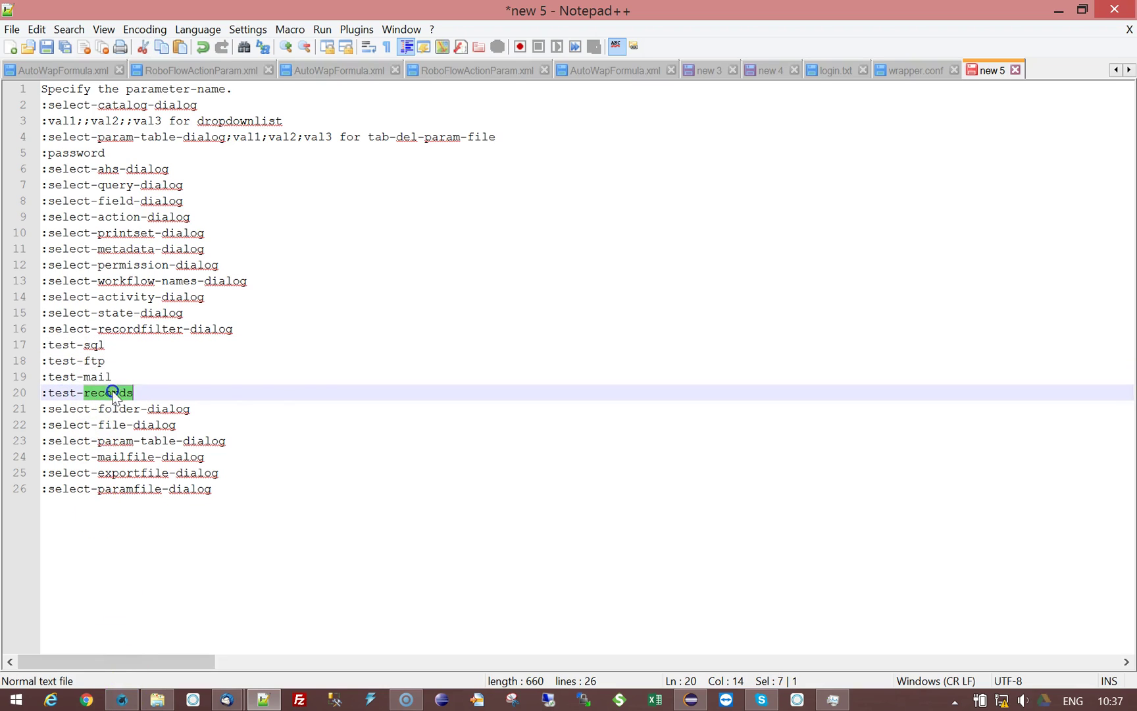
{"action": "left_click", "coordinate": [179, 393]}
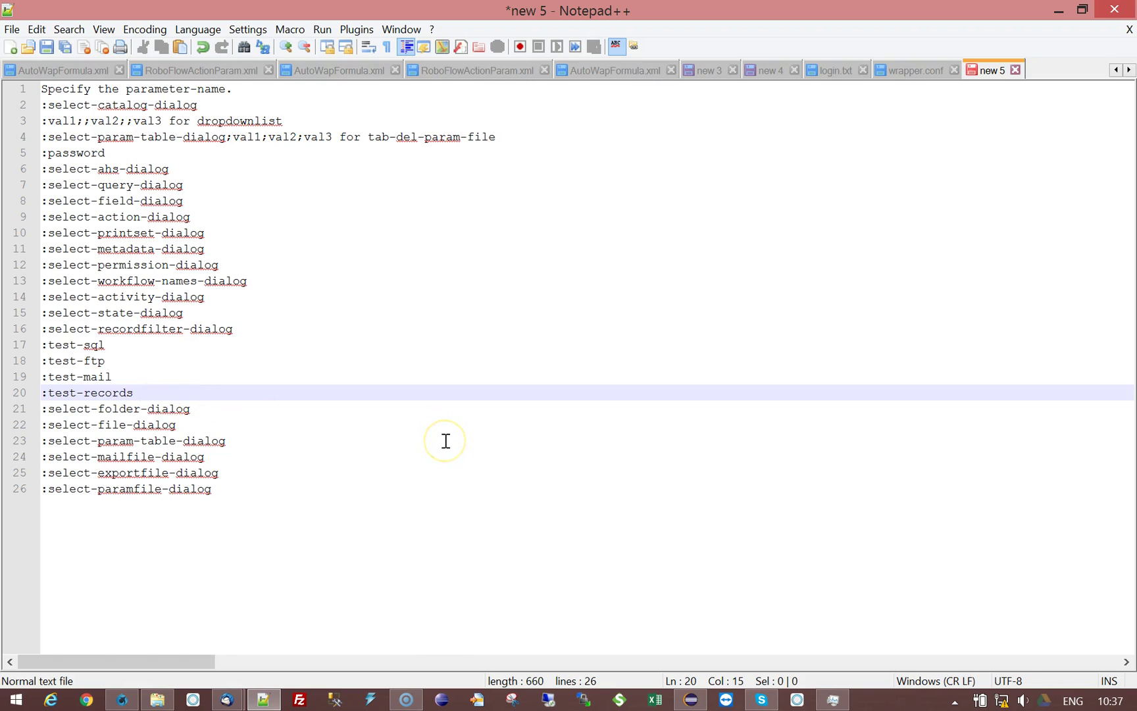
{"action": "left_click_drag", "start_coordinate": [133, 393], "coordinate": [44, 394]}
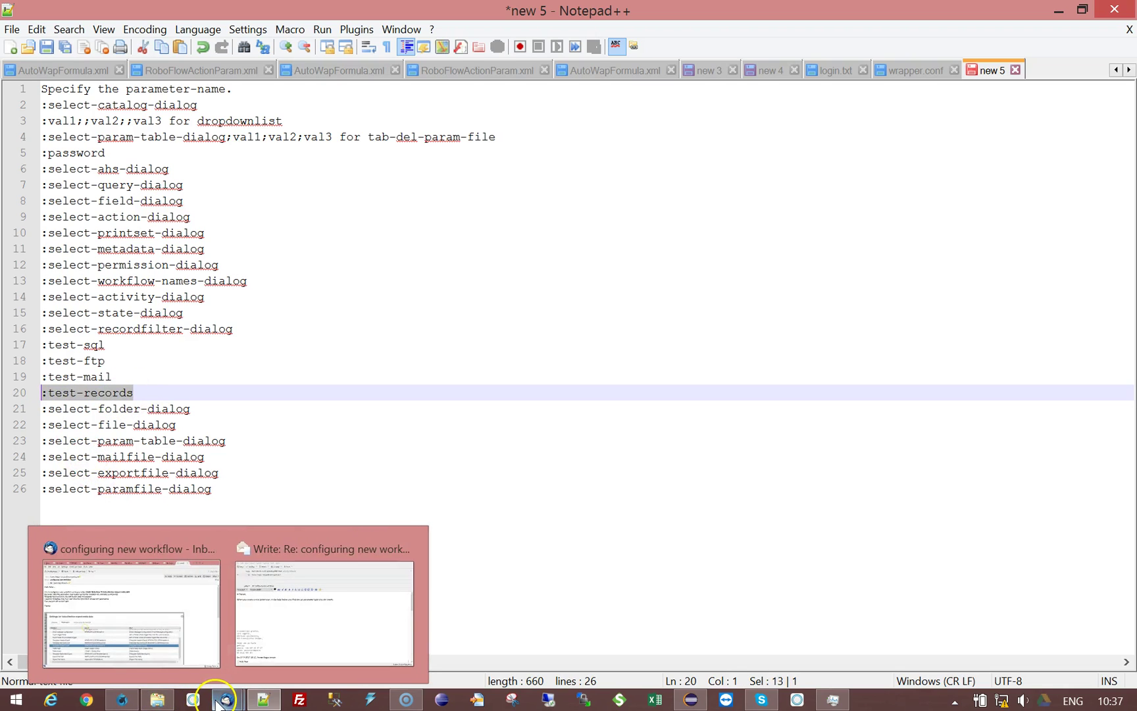
{"action": "left_click", "coordinate": [133, 701]}
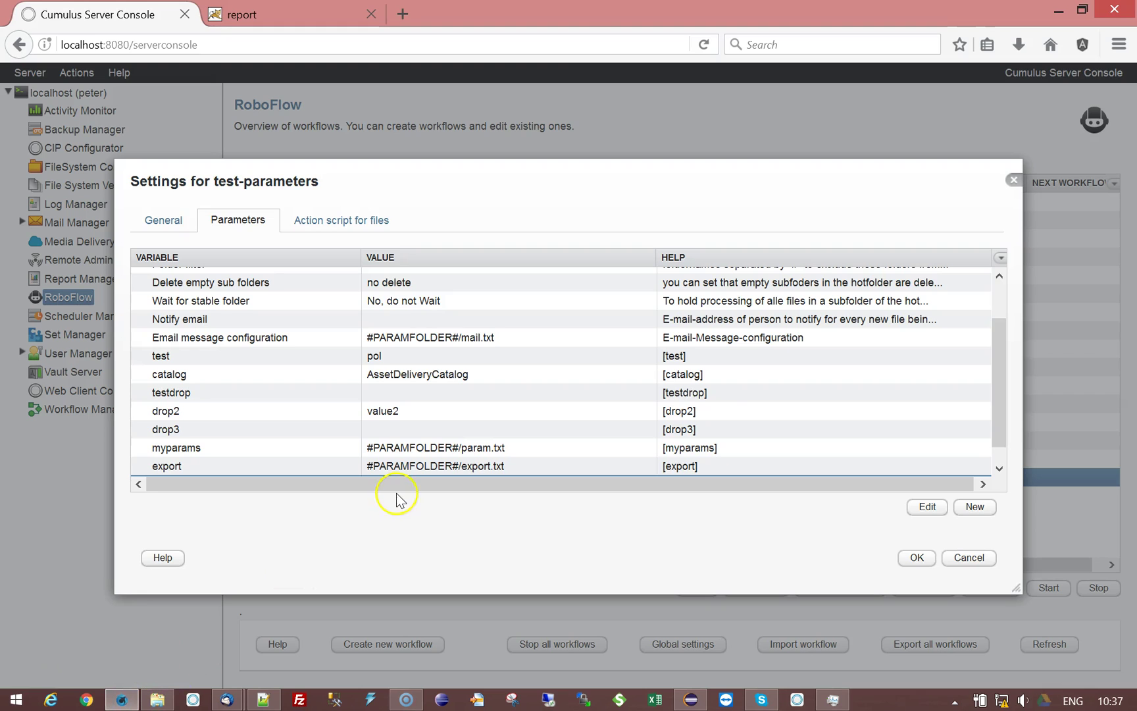
Add a new parameter named testquery with the copied :test-records suffix.
{"action": "left_click", "coordinate": [974, 508]}
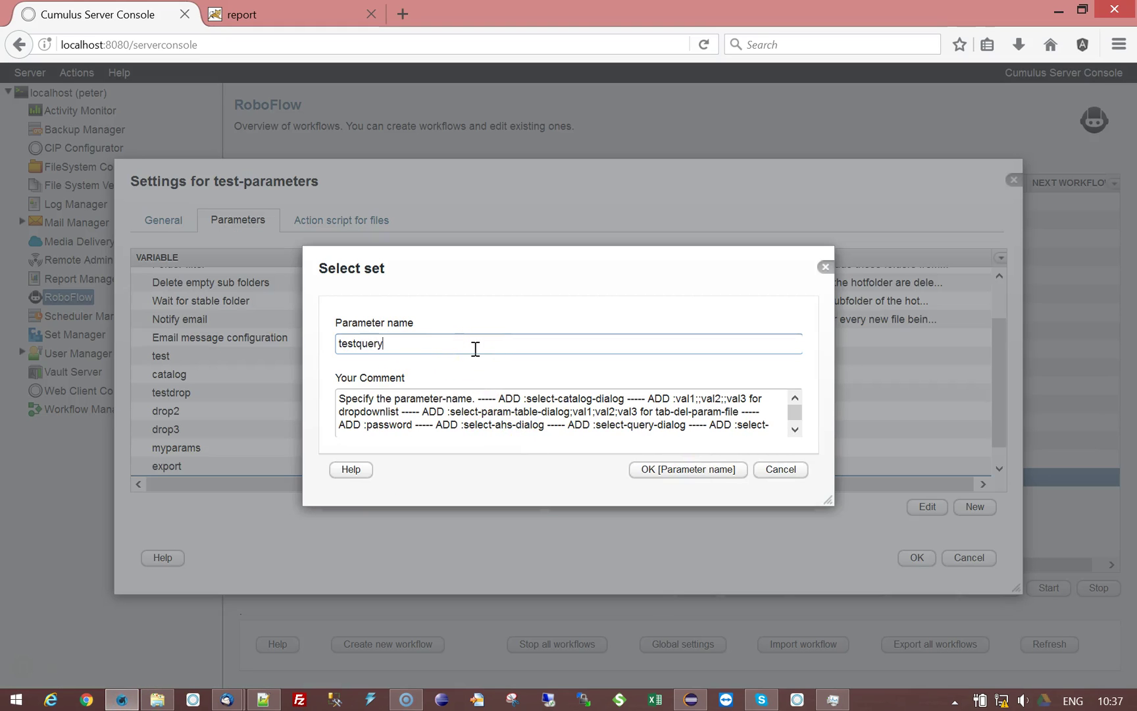
{"action": "type", "text": "testquery::test-records"}
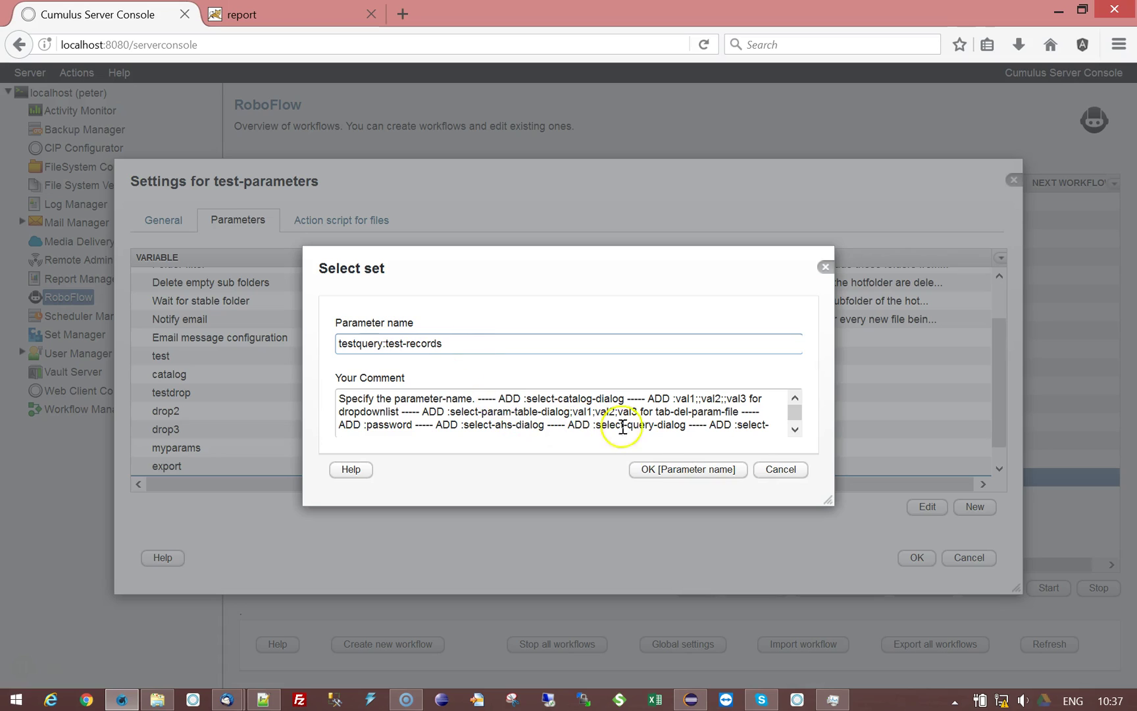
{"action": "left_click", "coordinate": [672, 474]}
Test the Cumulus query ("Record Name" ^ "berlin") on Sample Catalog for testquery and select the first record found.
{"action": "left_click", "coordinate": [682, 349]}
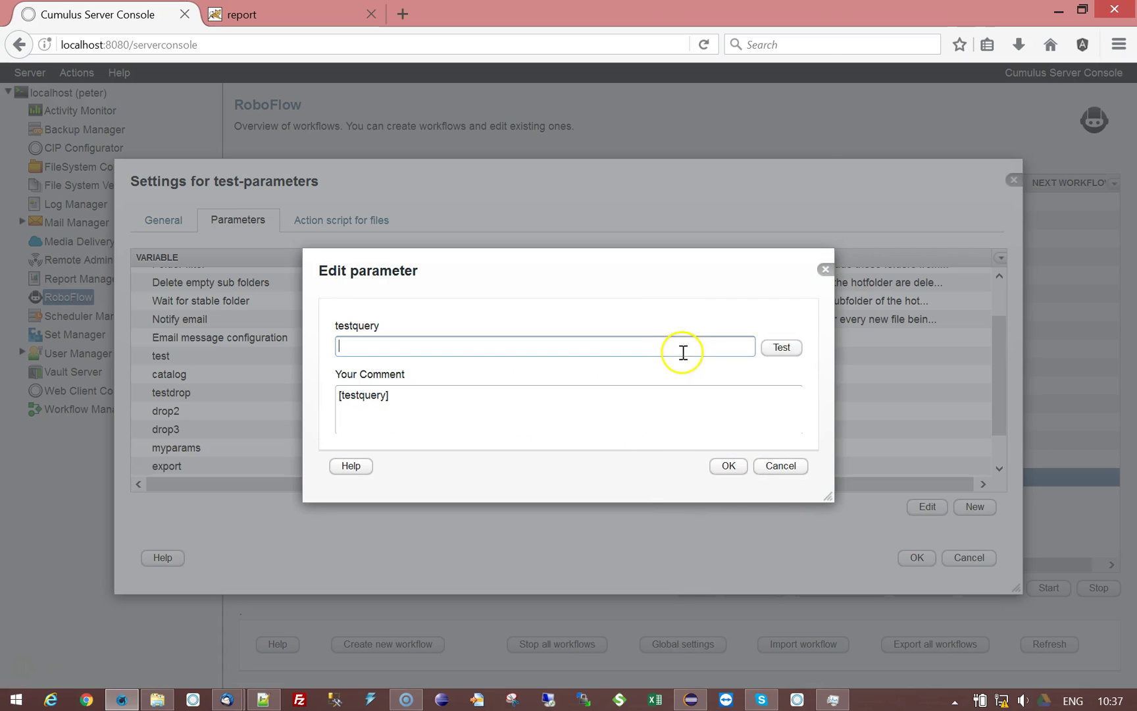
{"action": "left_click", "coordinate": [780, 347]}
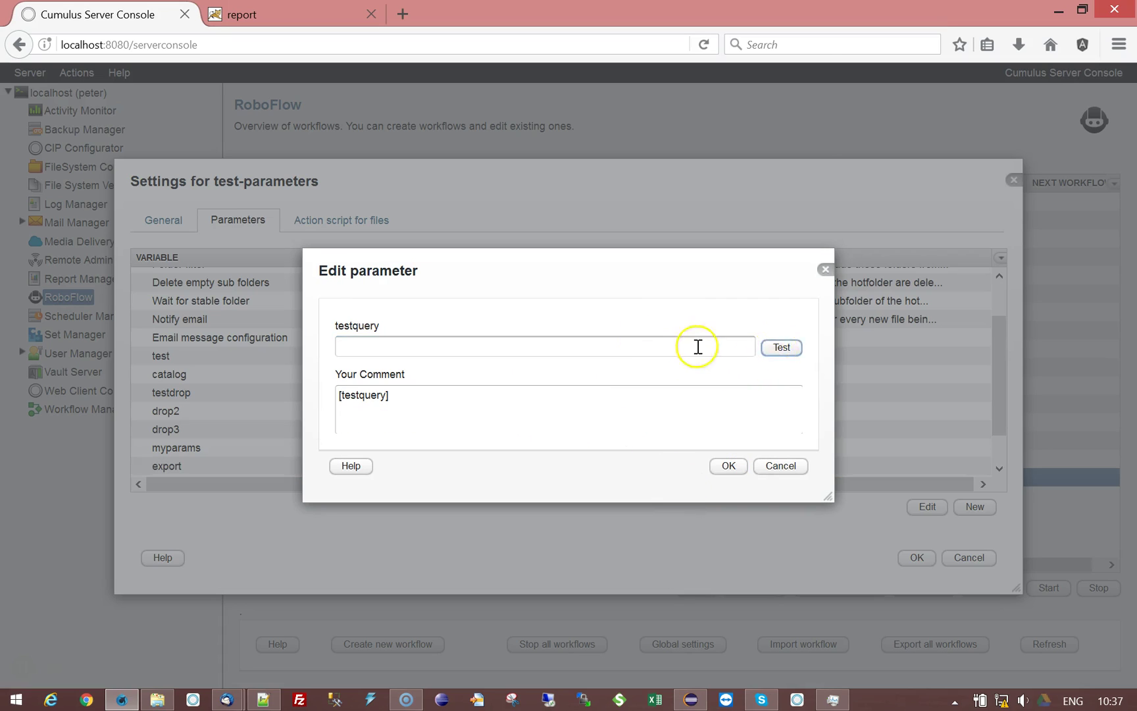
{"action": "left_click", "coordinate": [790, 295]}
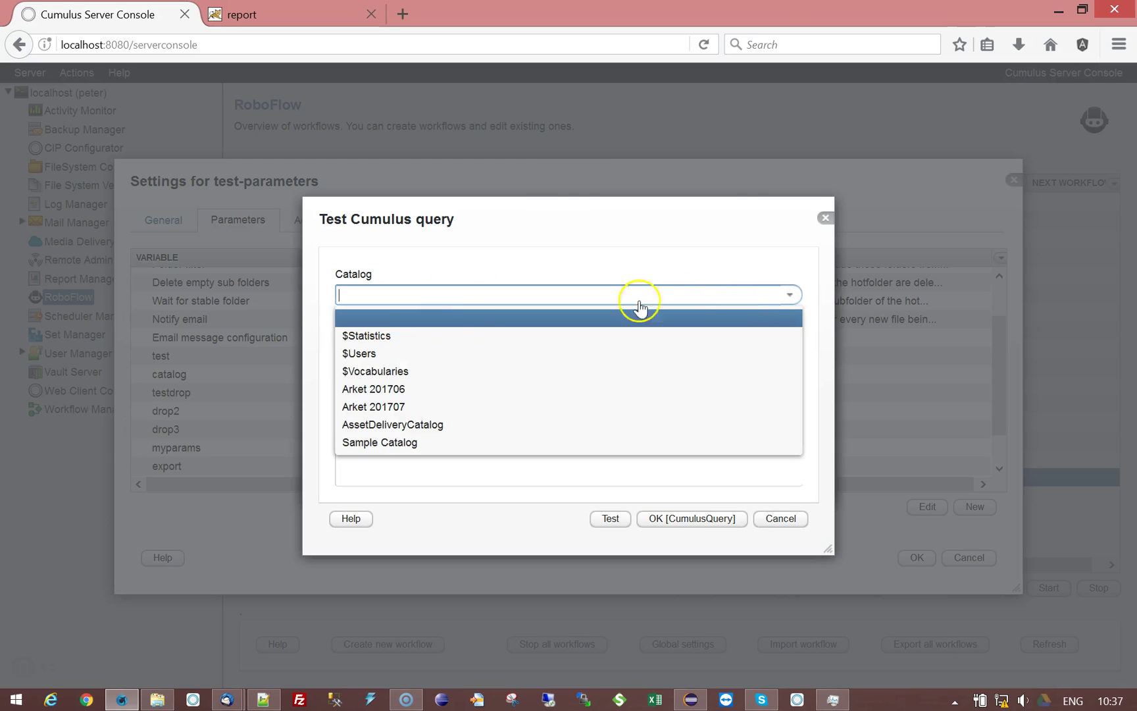
{"action": "left_click", "coordinate": [413, 442]}
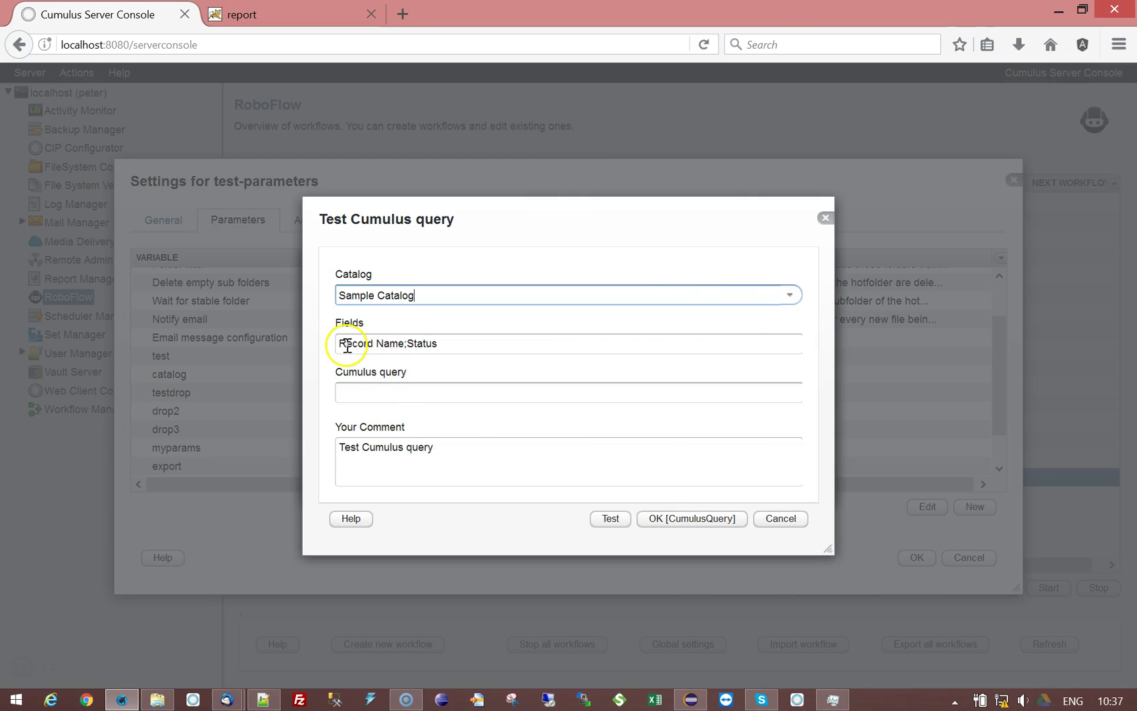
{"action": "left_click", "coordinate": [368, 394]}
{"action": "type", "text": "(\""}
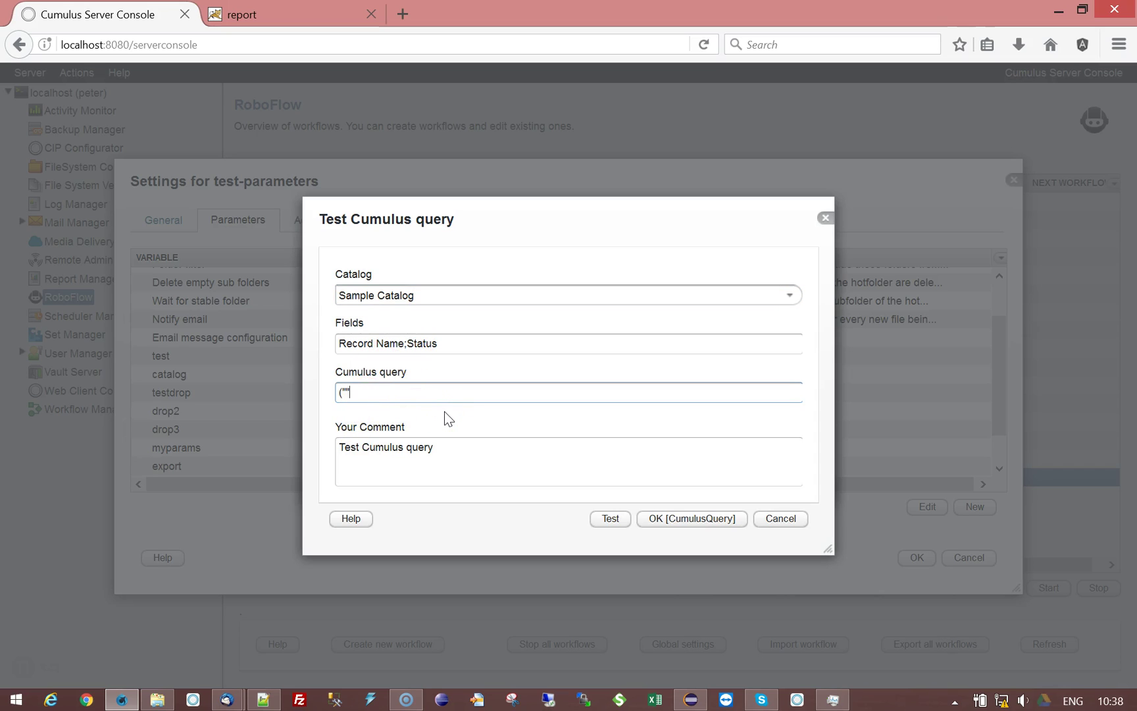
{"action": "type", "text": "Record Name\" ^ \"berlin\""}
{"action": "left_click", "coordinate": [608, 519]}
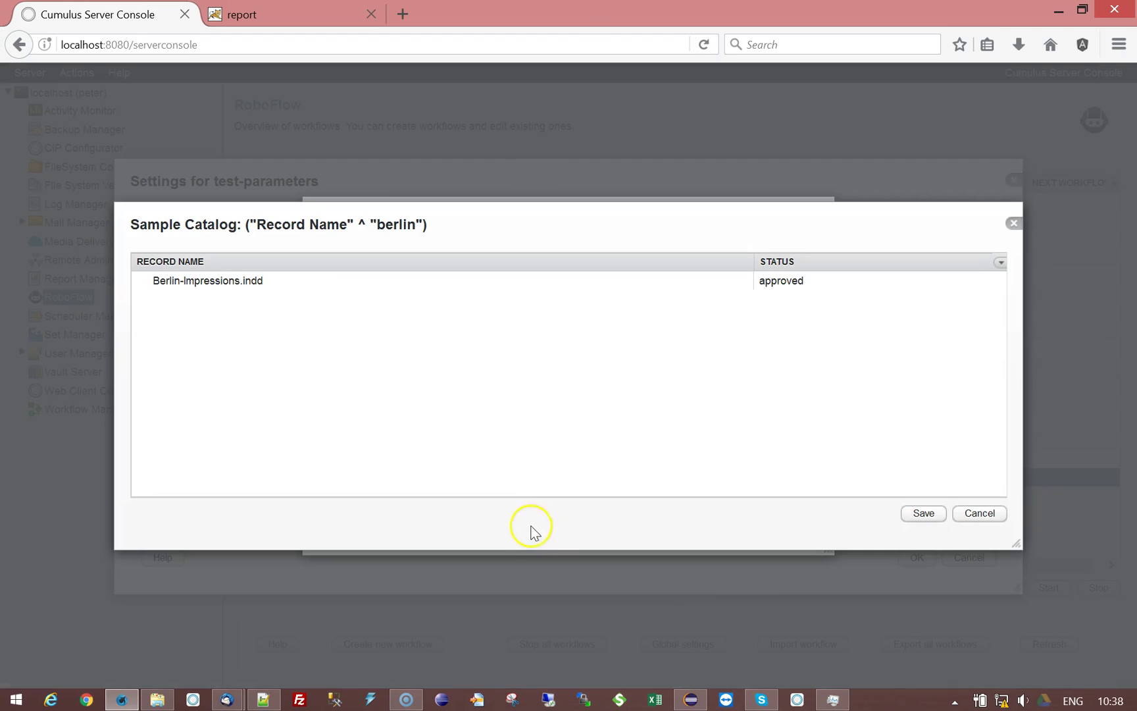
{"action": "left_click", "coordinate": [181, 283]}
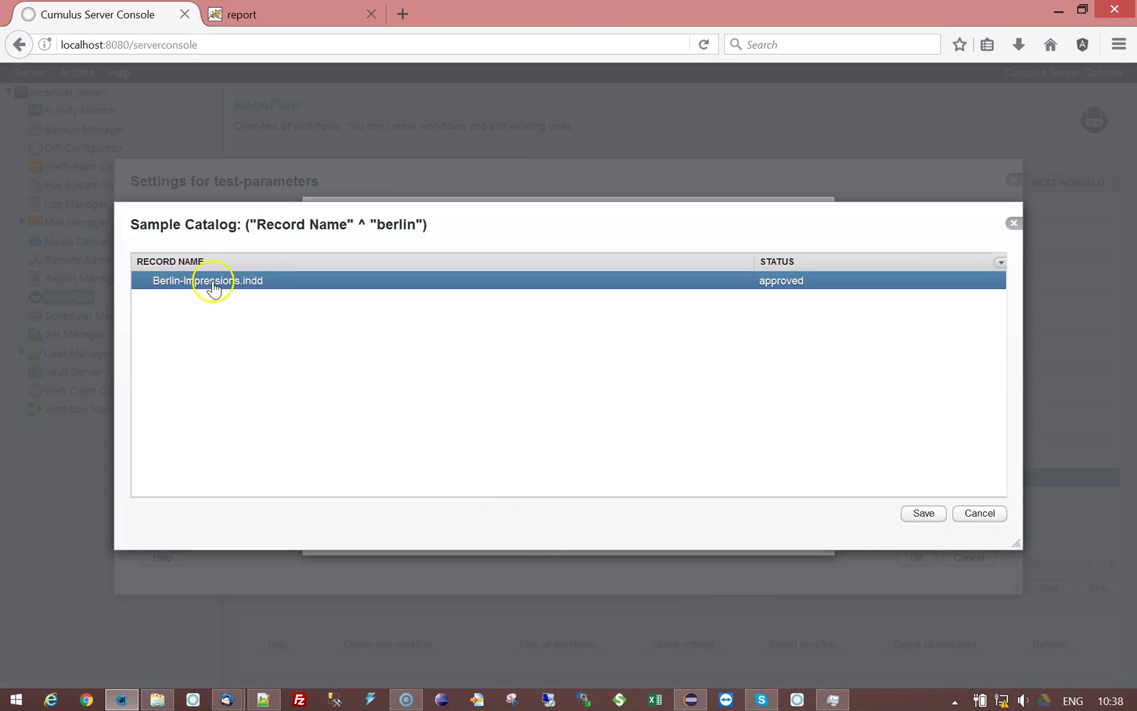
Close the query results, accept the tested query as the testquery value and save the parameter.
{"action": "left_click", "coordinate": [980, 513]}
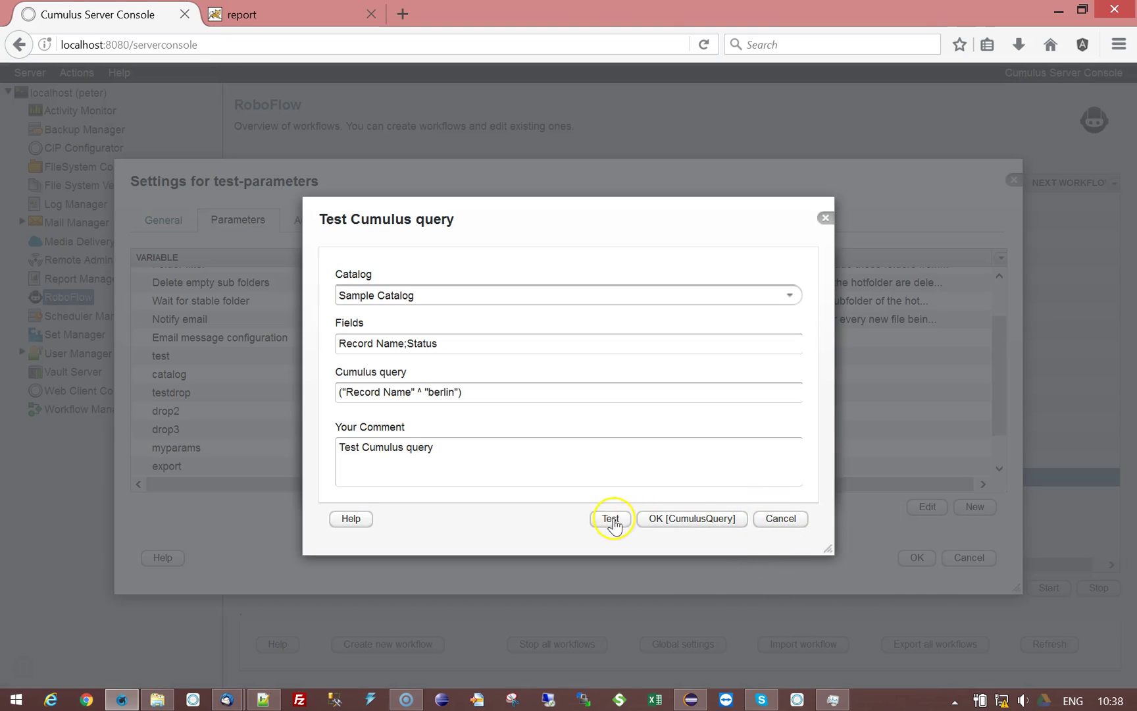
{"action": "triple_click", "coordinate": [498, 393]}
{"action": "left_click", "coordinate": [716, 518]}
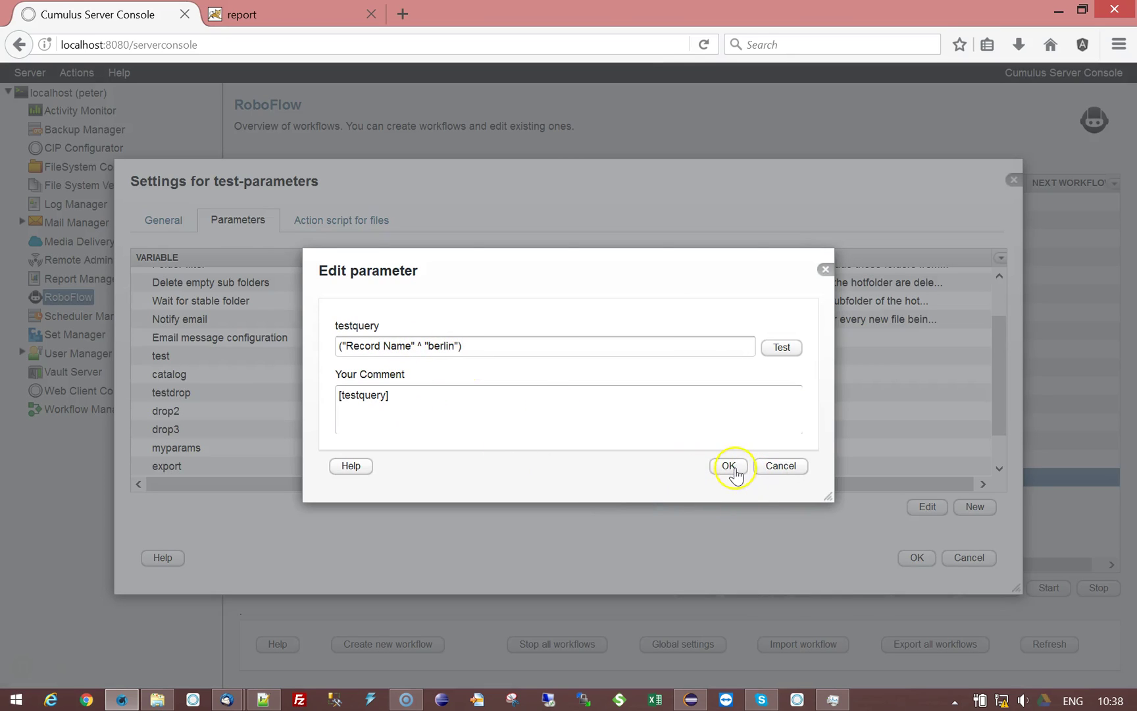
{"action": "left_click", "coordinate": [729, 466]}
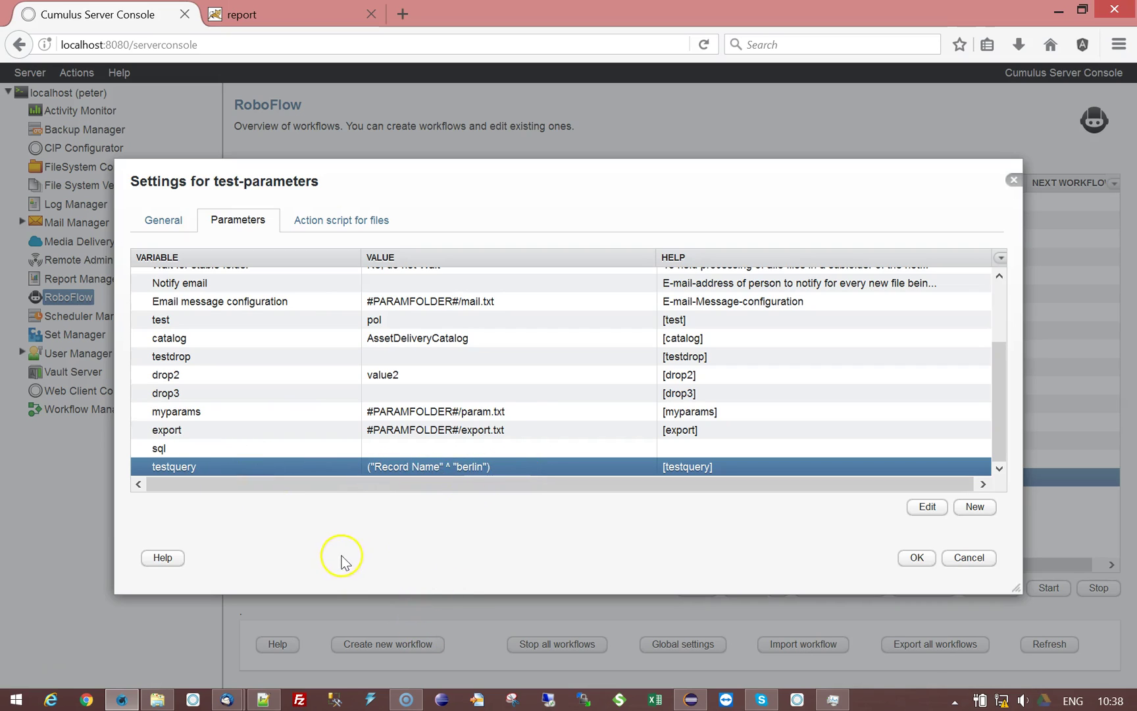
Switch to Notepad++ and examine the suffixes from :select-folder-dialog through :select-paramfile-dialog, comparing the param-table entry with its example including values.
{"action": "left_click", "coordinate": [264, 696]}
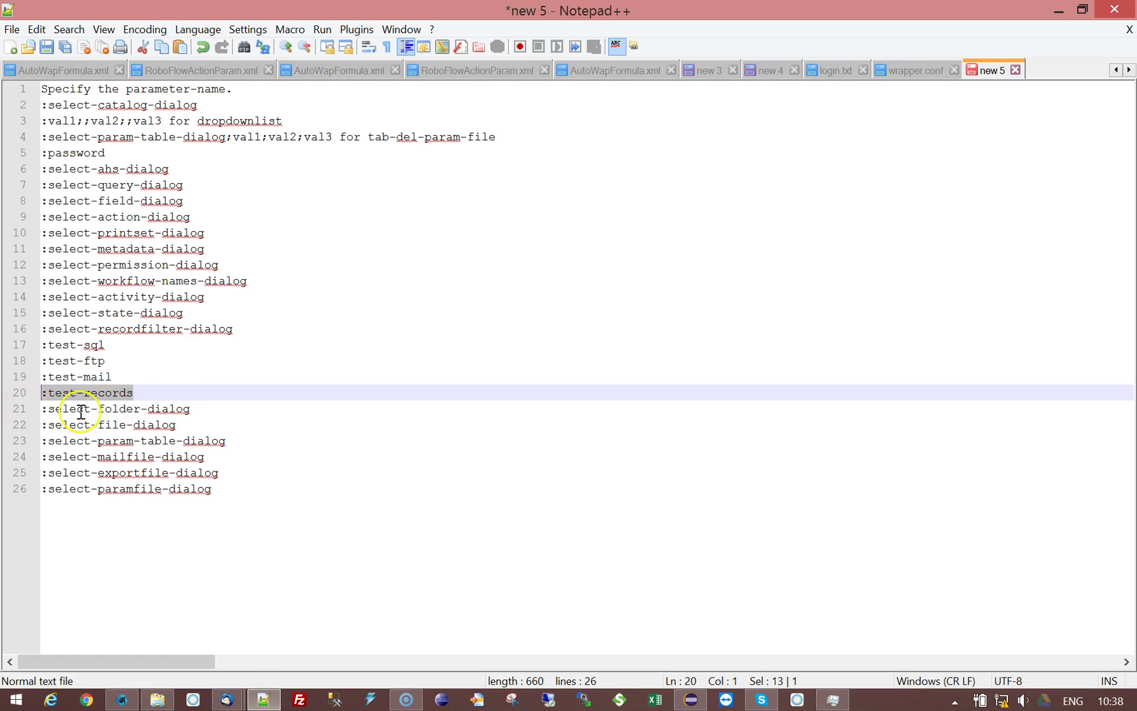
{"action": "left_click_drag", "start_coordinate": [84, 409], "coordinate": [161, 409]}
{"action": "left_click_drag", "start_coordinate": [70, 425], "coordinate": [148, 425]}
{"action": "left_click", "coordinate": [115, 446]}
{"action": "left_click_drag", "start_coordinate": [62, 442], "coordinate": [134, 459]}
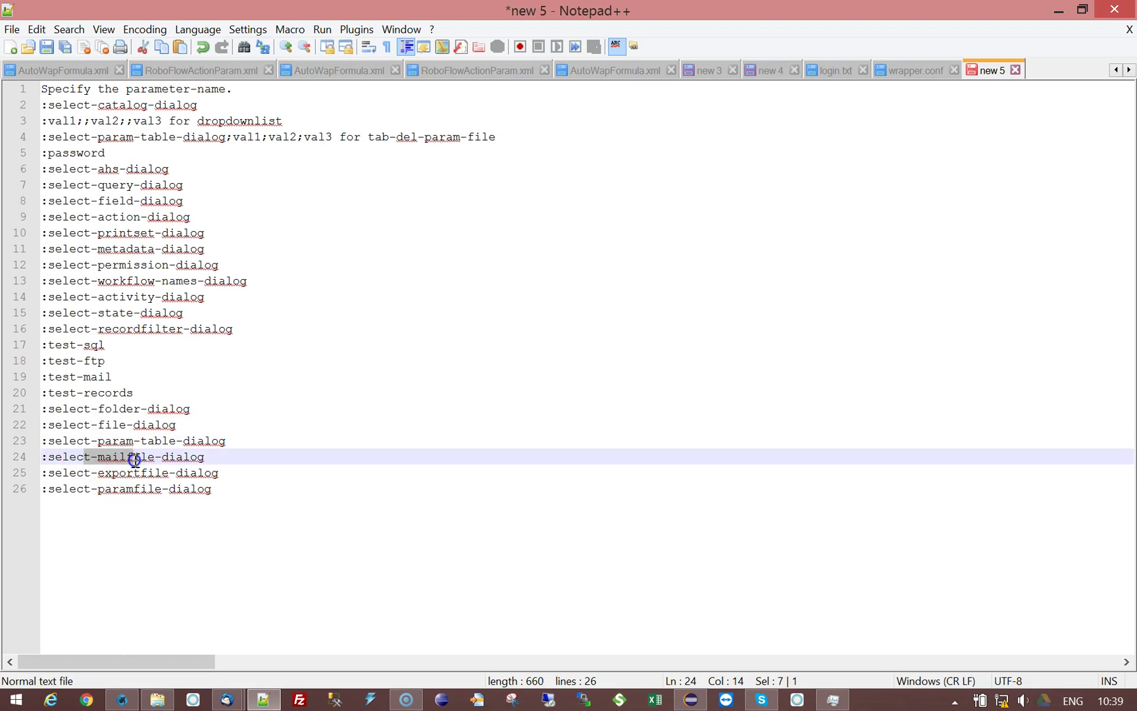
{"action": "left_click_drag", "start_coordinate": [65, 474], "coordinate": [128, 490]}
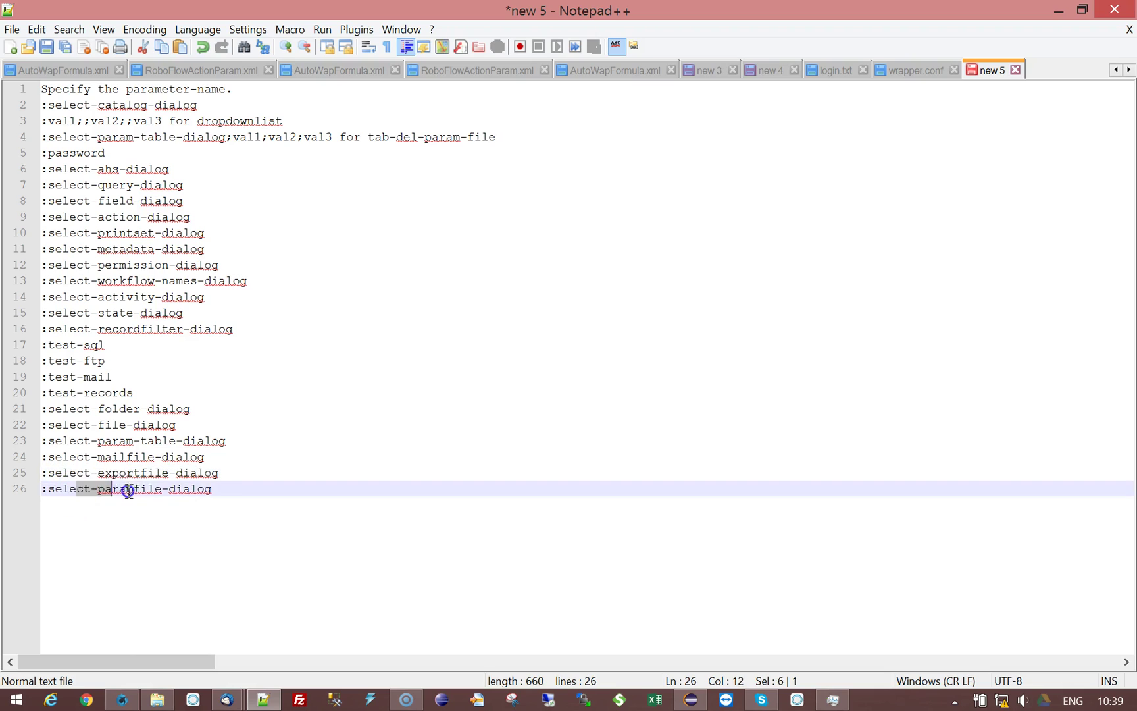
{"action": "left_click", "coordinate": [135, 487]}
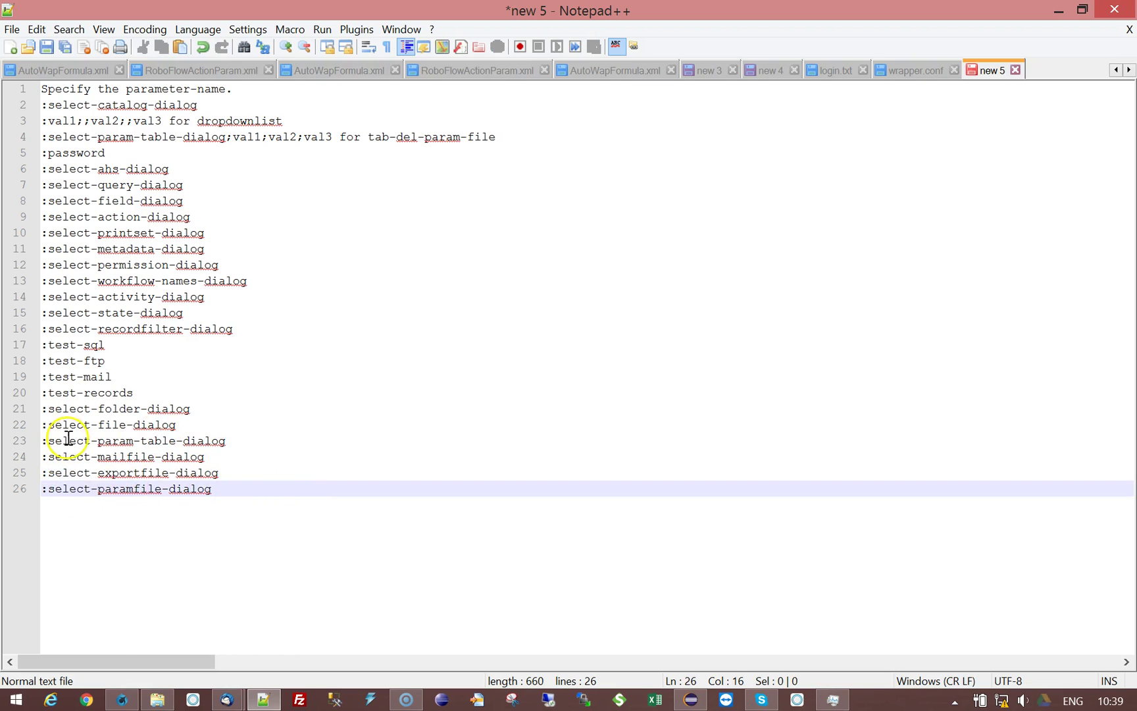
{"action": "left_click_drag", "start_coordinate": [75, 439], "coordinate": [191, 447]}
{"action": "left_click_drag", "start_coordinate": [76, 137], "coordinate": [325, 138]}
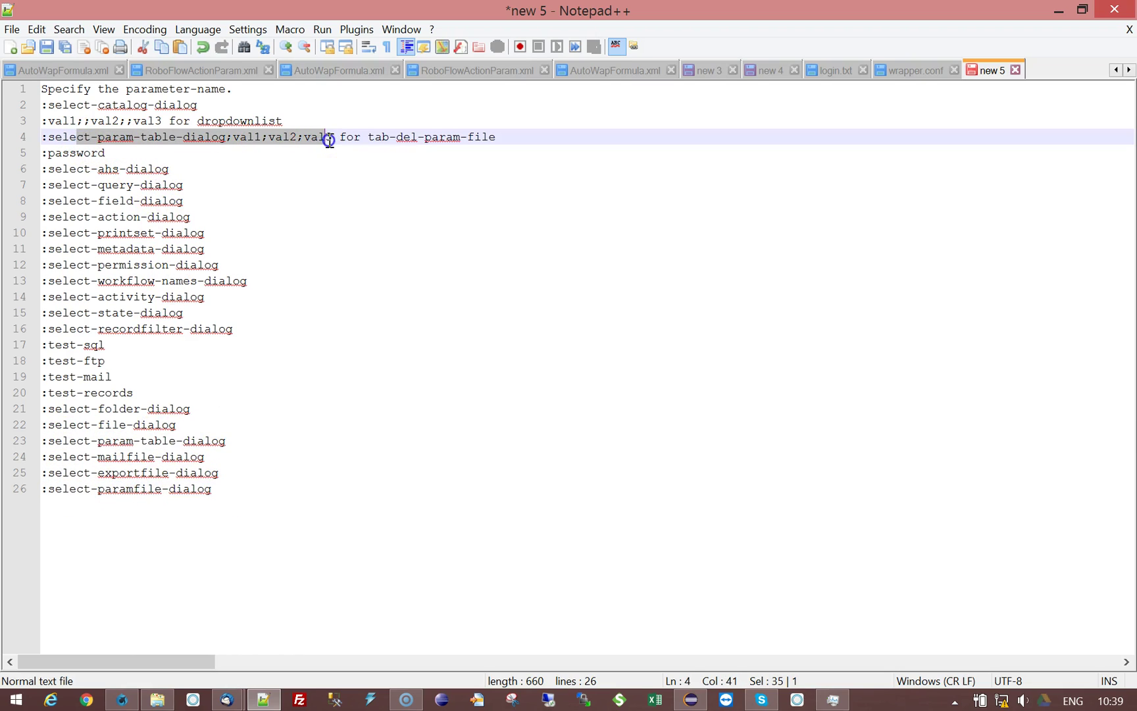
{"action": "double_click", "coordinate": [105, 457]}
{"action": "left_click", "coordinate": [116, 474]}
{"action": "double_click", "coordinate": [116, 473]}
{"action": "double_click", "coordinate": [122, 488]}
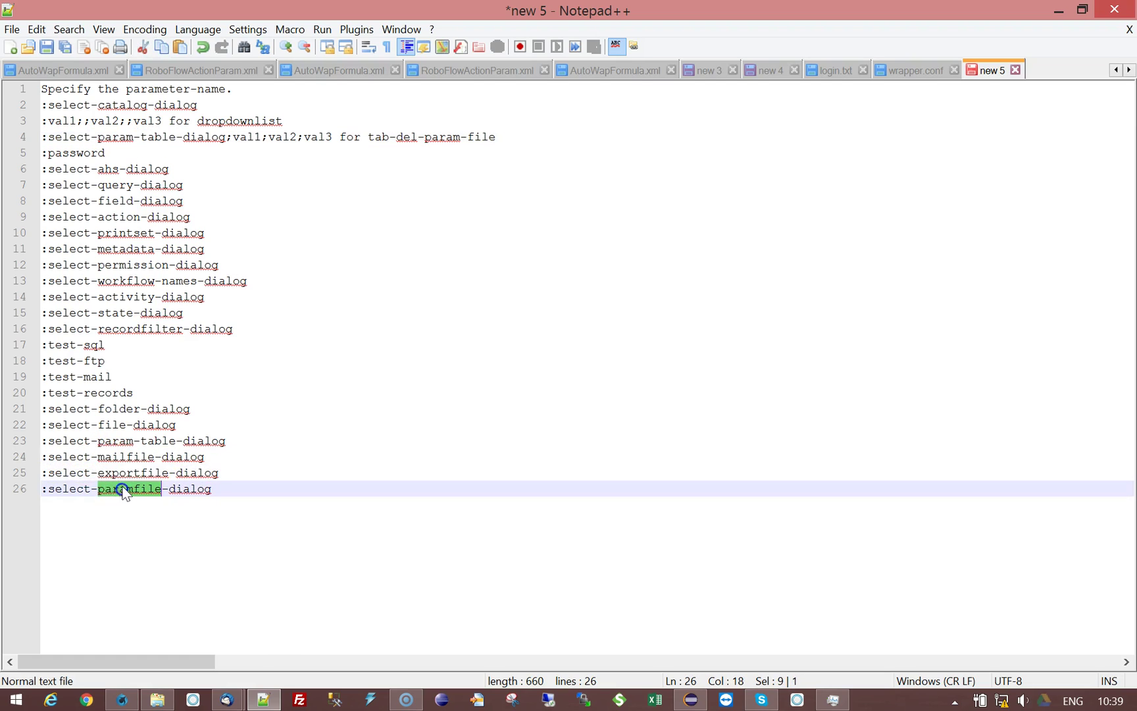
Copy :select-paramfile-dialog from the suffix list and return to the Cumulus Server Console.
{"action": "left_click", "coordinate": [60, 490]}
{"action": "left_click_drag", "start_coordinate": [44, 490], "coordinate": [217, 492]}
{"action": "key", "text": "ctrl+c"}
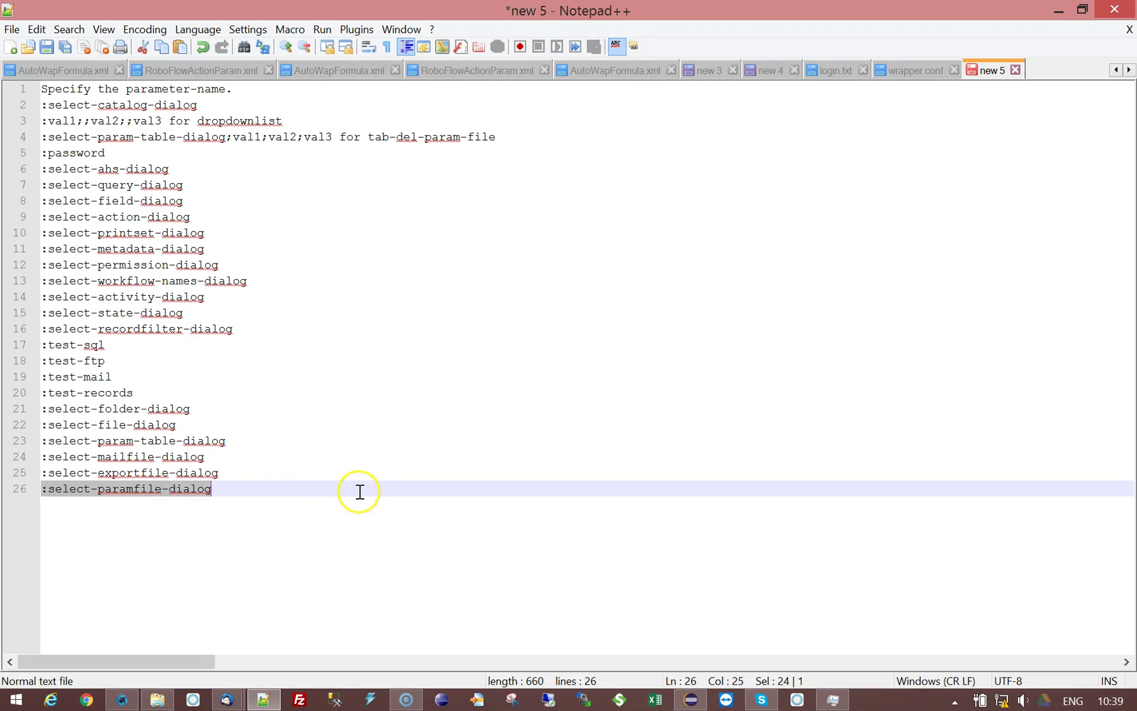
{"action": "left_click", "coordinate": [123, 700]}
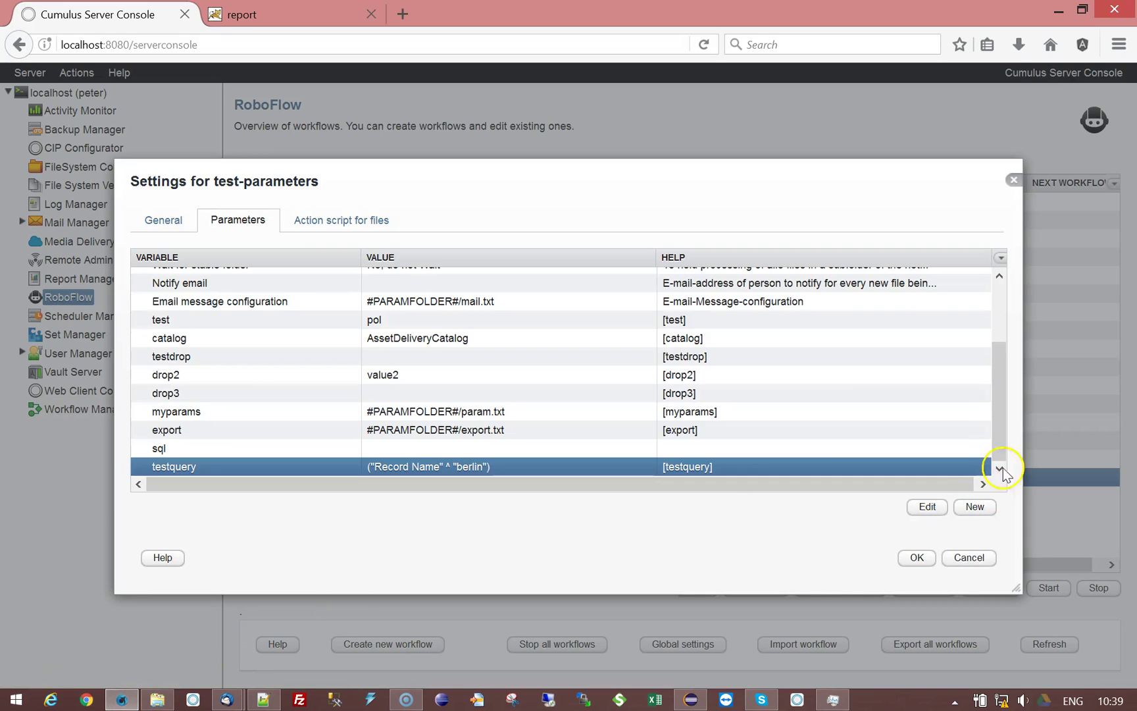
Add a new parameter named test45 with the copied :select-paramfile-dialog suffix, and view its param.txt file without saving.
{"action": "left_click", "coordinate": [974, 506]}
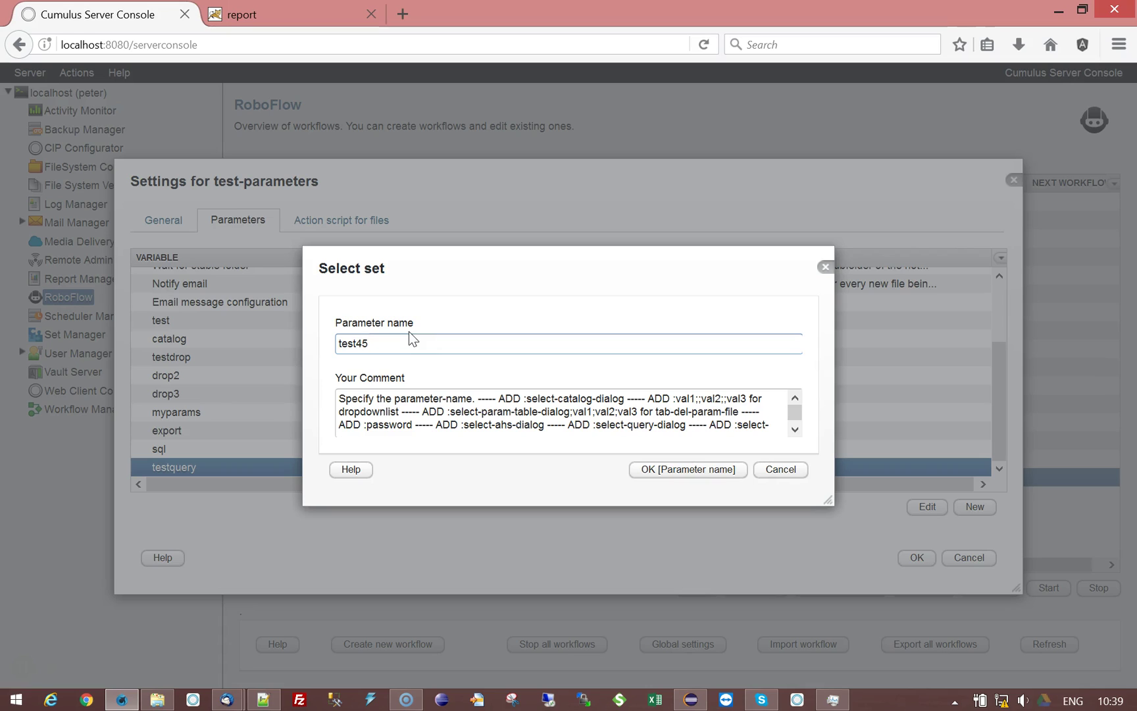
{"action": "key", "text": "ctrl+v"}
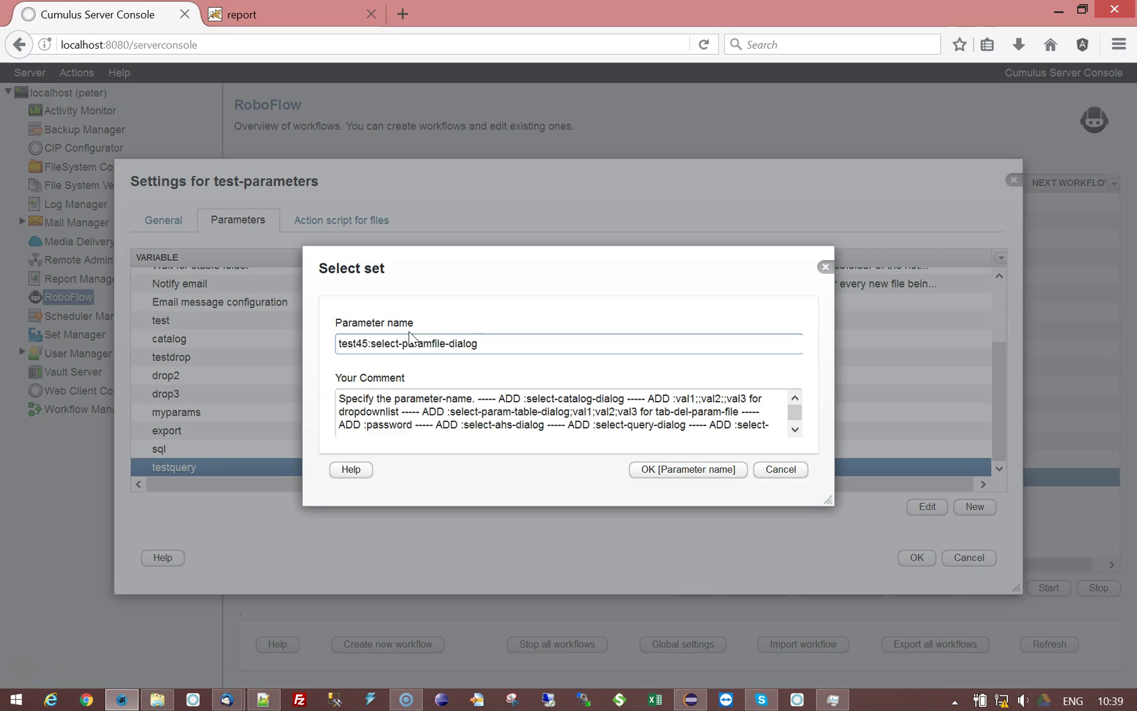
{"action": "left_click", "coordinate": [648, 470]}
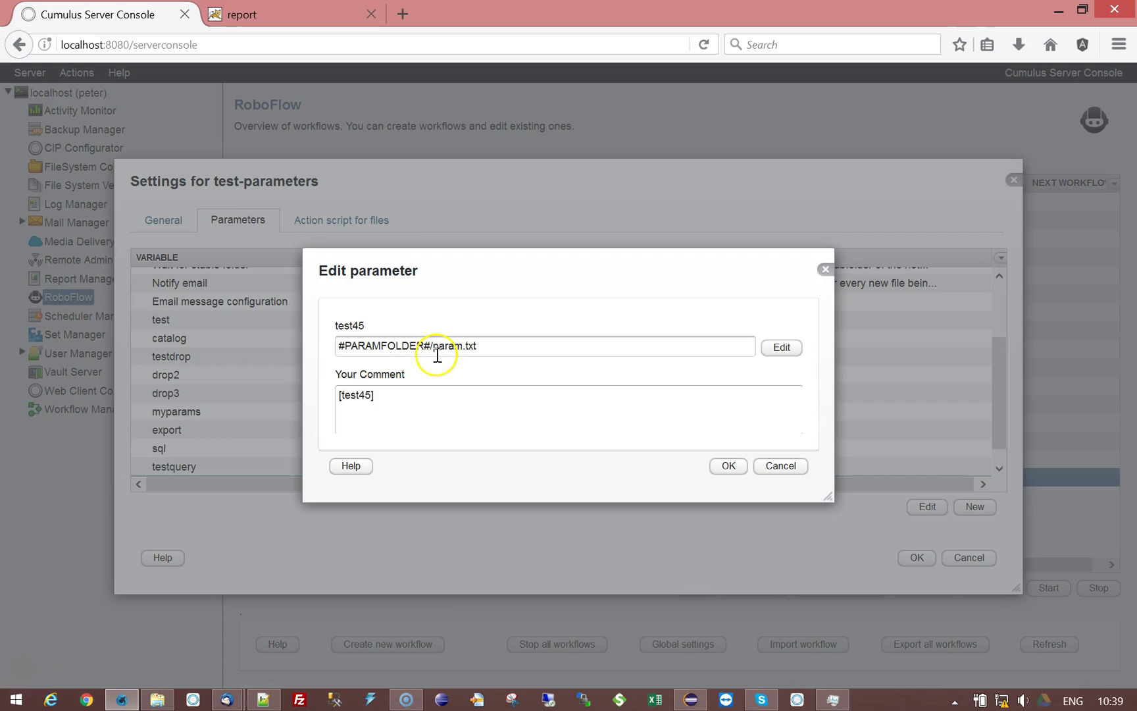
{"action": "left_click", "coordinate": [773, 347]}
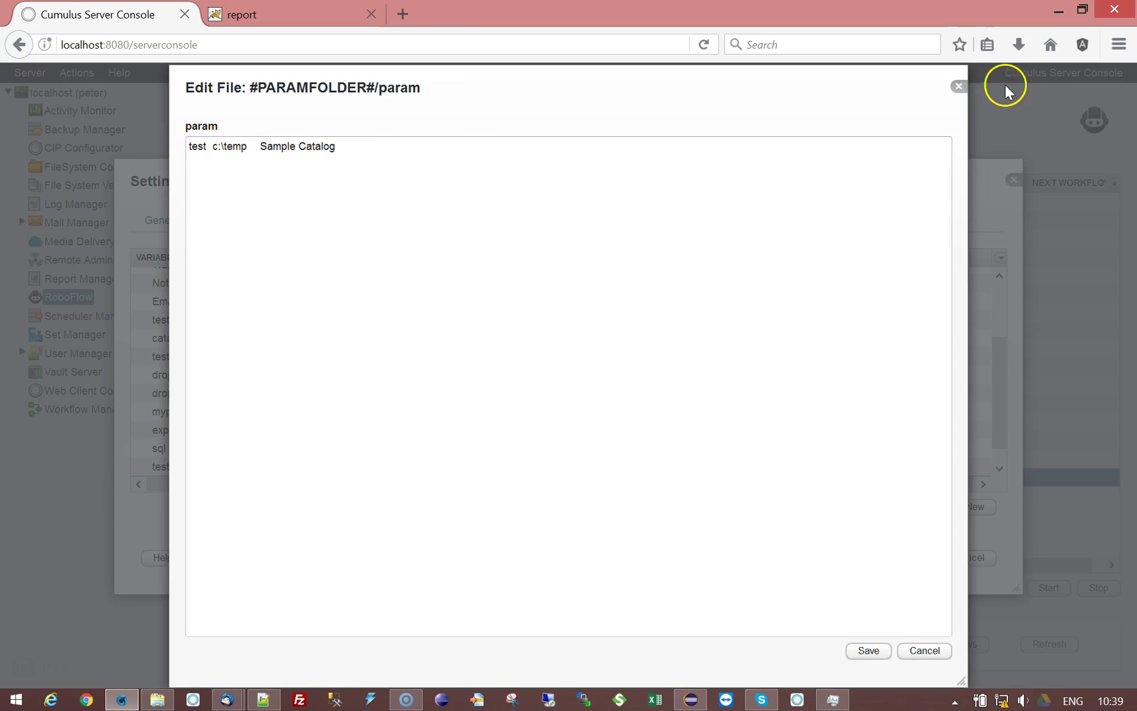
{"action": "left_click", "coordinate": [959, 90]}
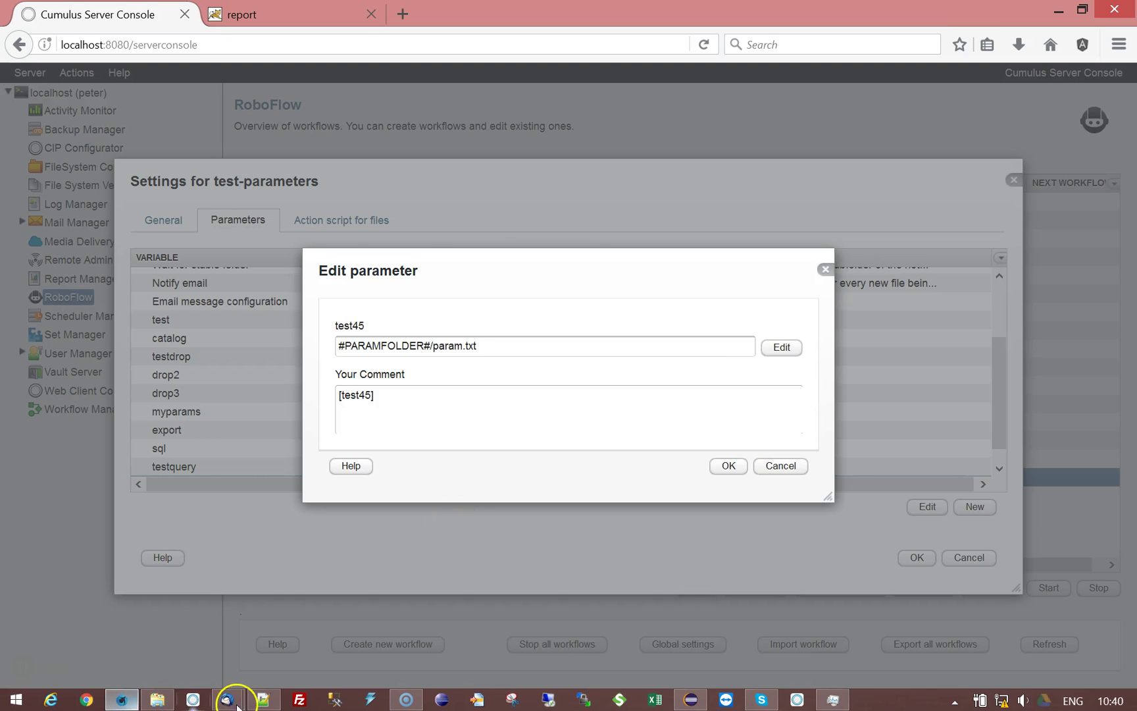
Review the mailfile, exportfile and paramfile suffixes in Notepad++ and return to the Cumulus Server Console.
{"action": "left_click", "coordinate": [262, 698]}
{"action": "double_click", "coordinate": [123, 458]}
{"action": "double_click", "coordinate": [128, 473]}
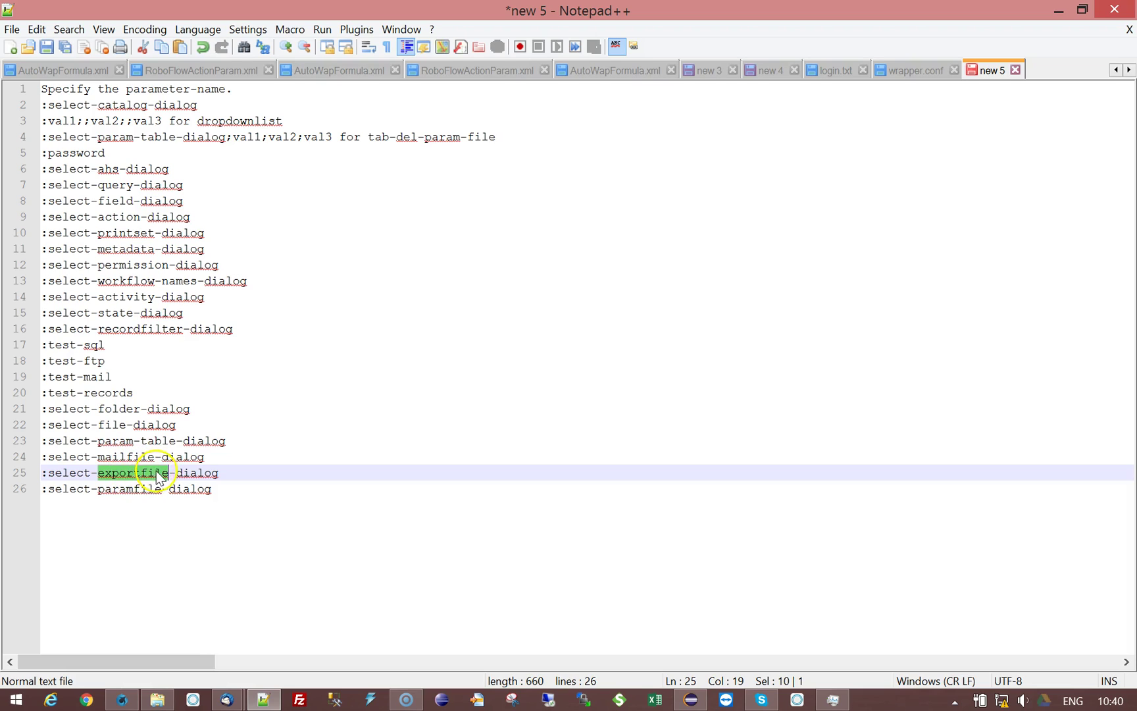
{"action": "double_click", "coordinate": [104, 490]}
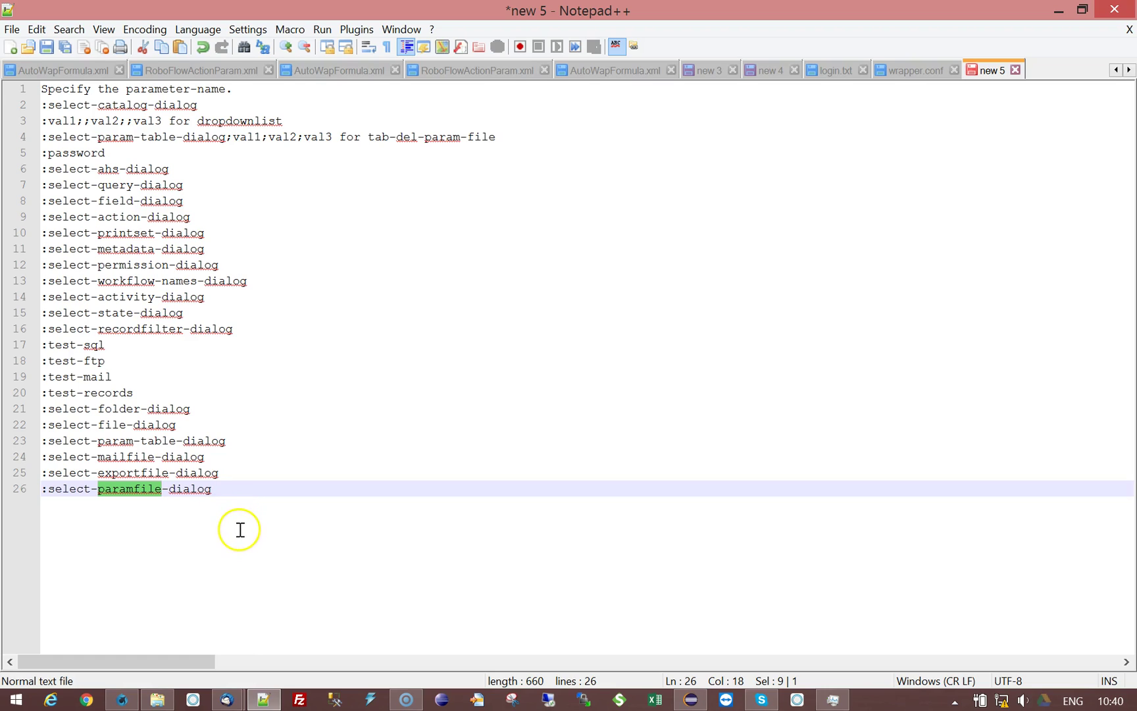
{"action": "left_click_drag", "start_coordinate": [217, 488], "coordinate": [47, 488]}
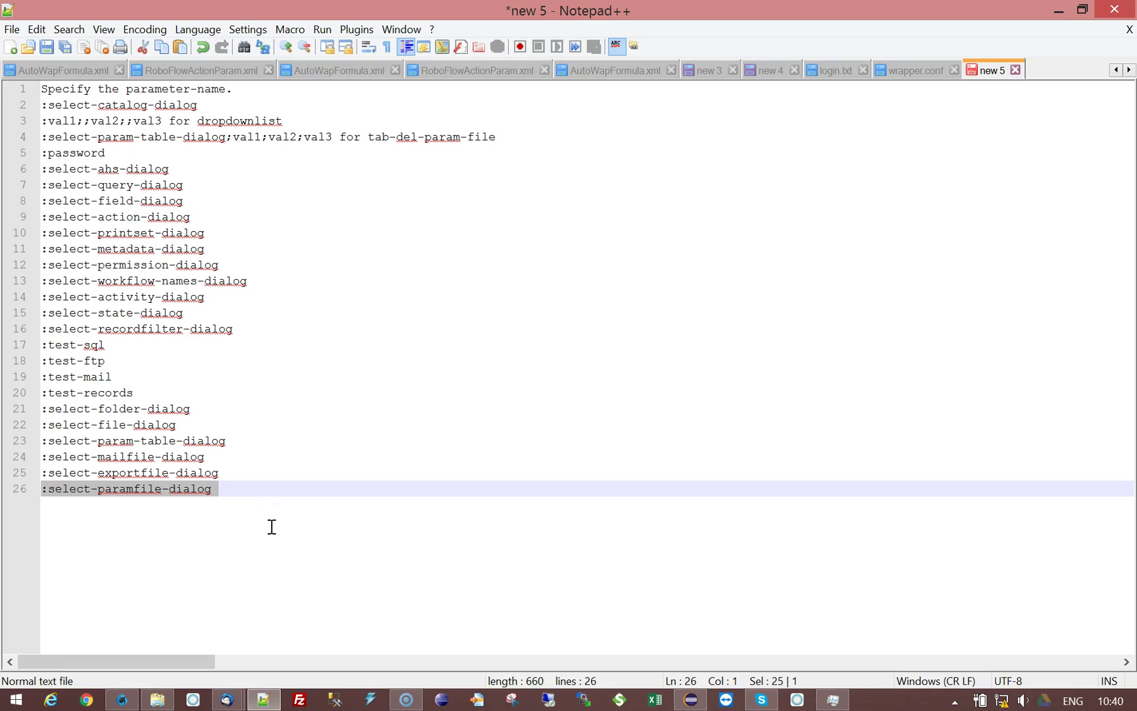
{"action": "left_click", "coordinate": [123, 700]}
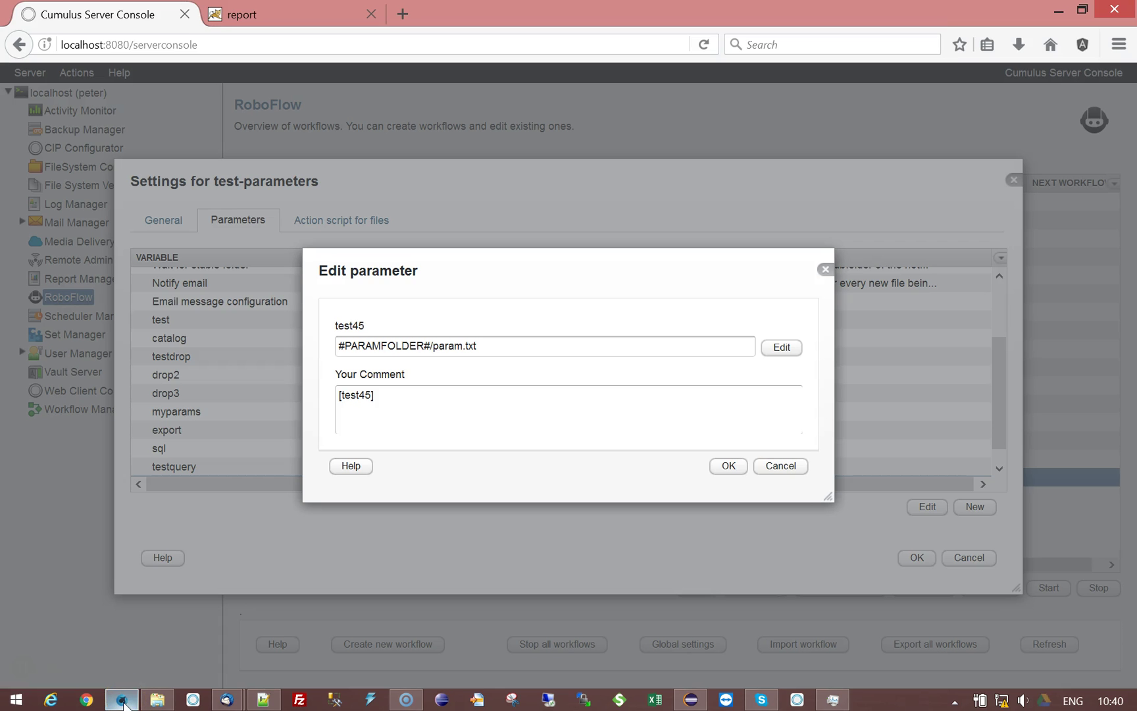
Check the suffix list in Notepad++, then examine the tab-separated content of test45's param.txt and close it without saving.
{"action": "left_click", "coordinate": [123, 700]}
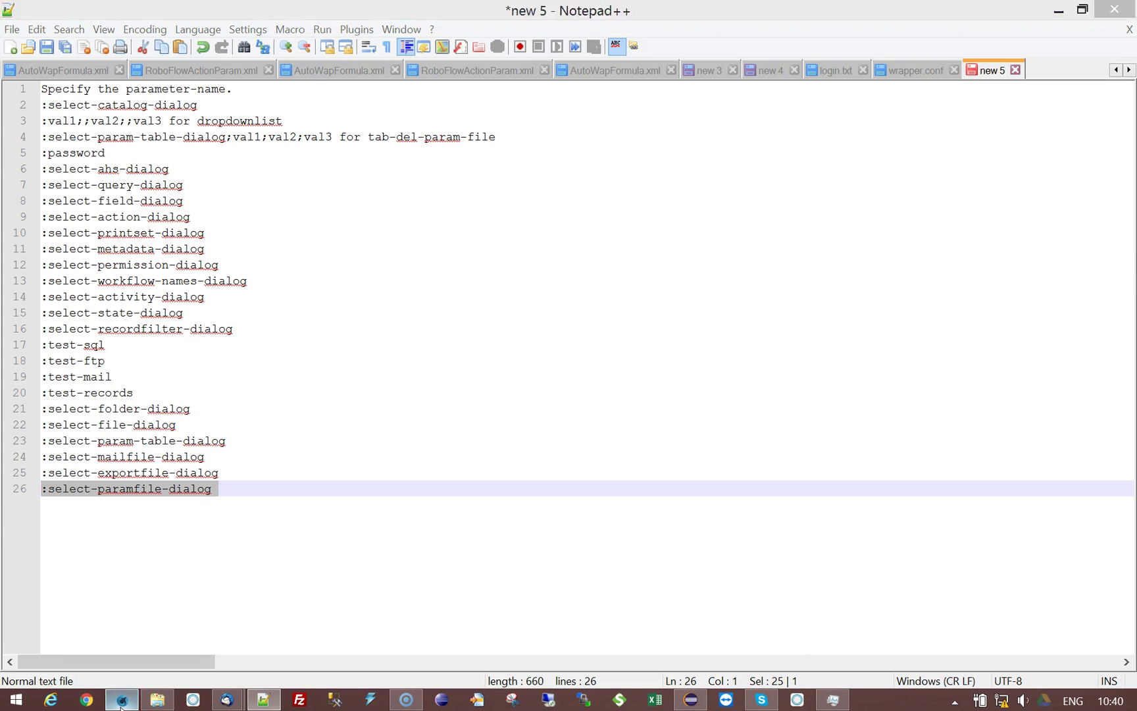
{"action": "left_click", "coordinate": [123, 702]}
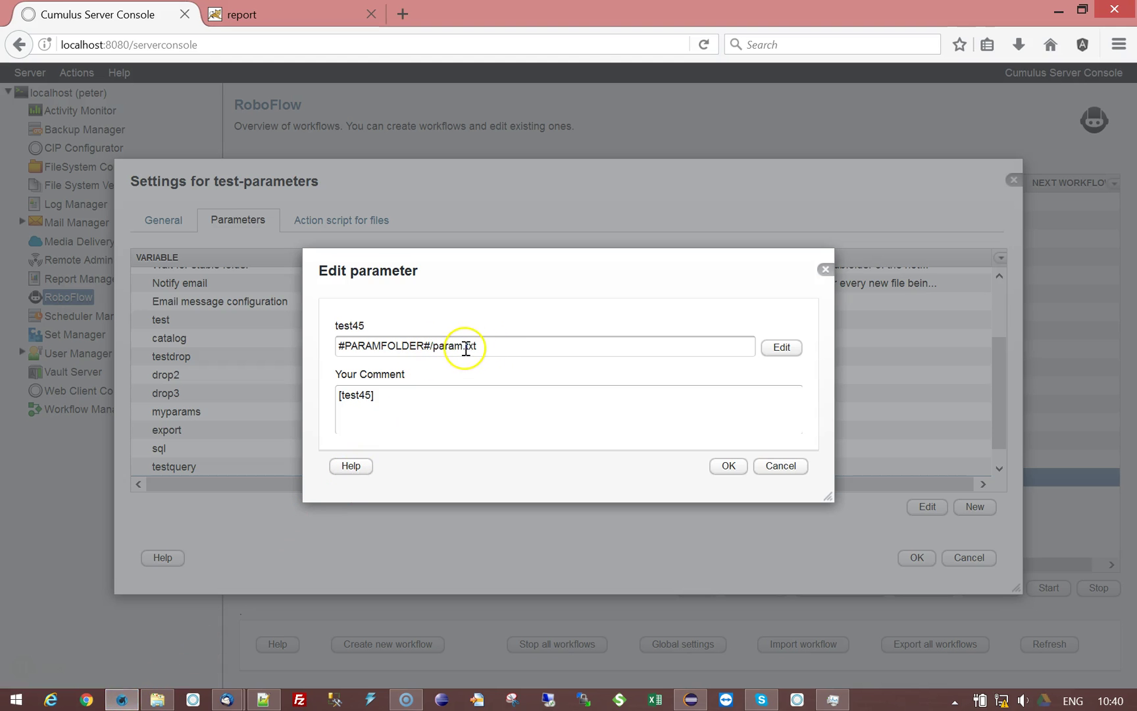
{"action": "left_click_drag", "start_coordinate": [603, 279], "coordinate": [592, 341]}
{"action": "left_click", "coordinate": [780, 389]}
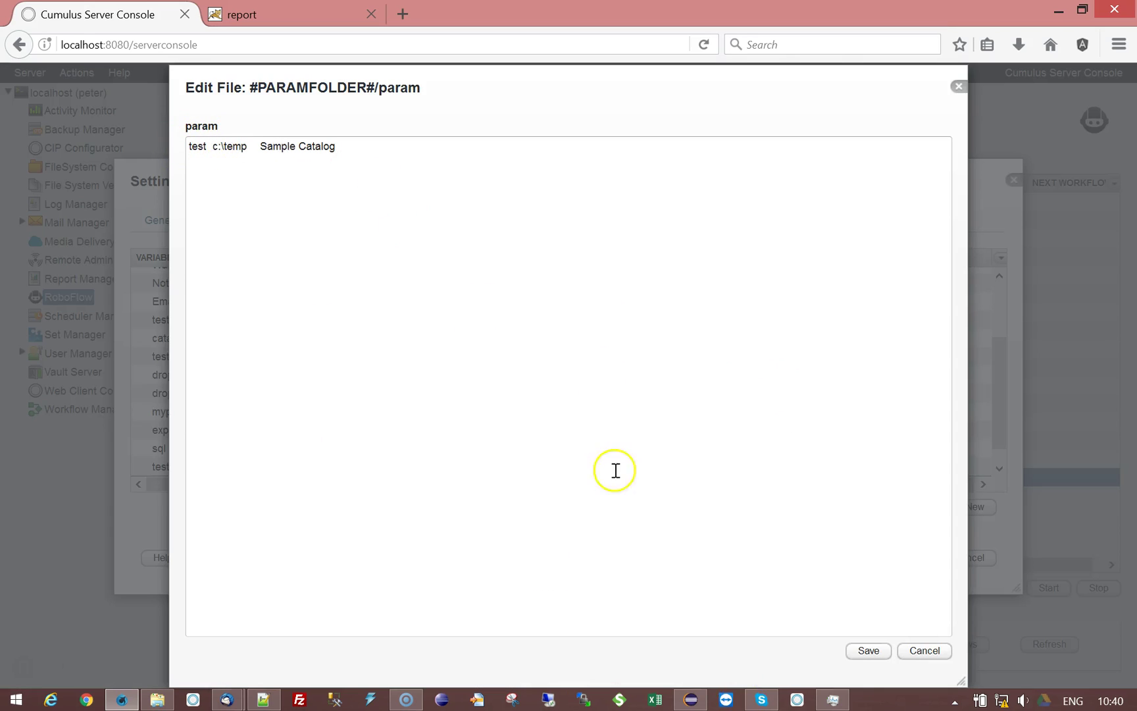
{"action": "left_click_drag", "start_coordinate": [205, 145], "coordinate": [213, 146]}
{"action": "left_click", "coordinate": [260, 147]}
{"action": "left_click", "coordinate": [938, 650]}
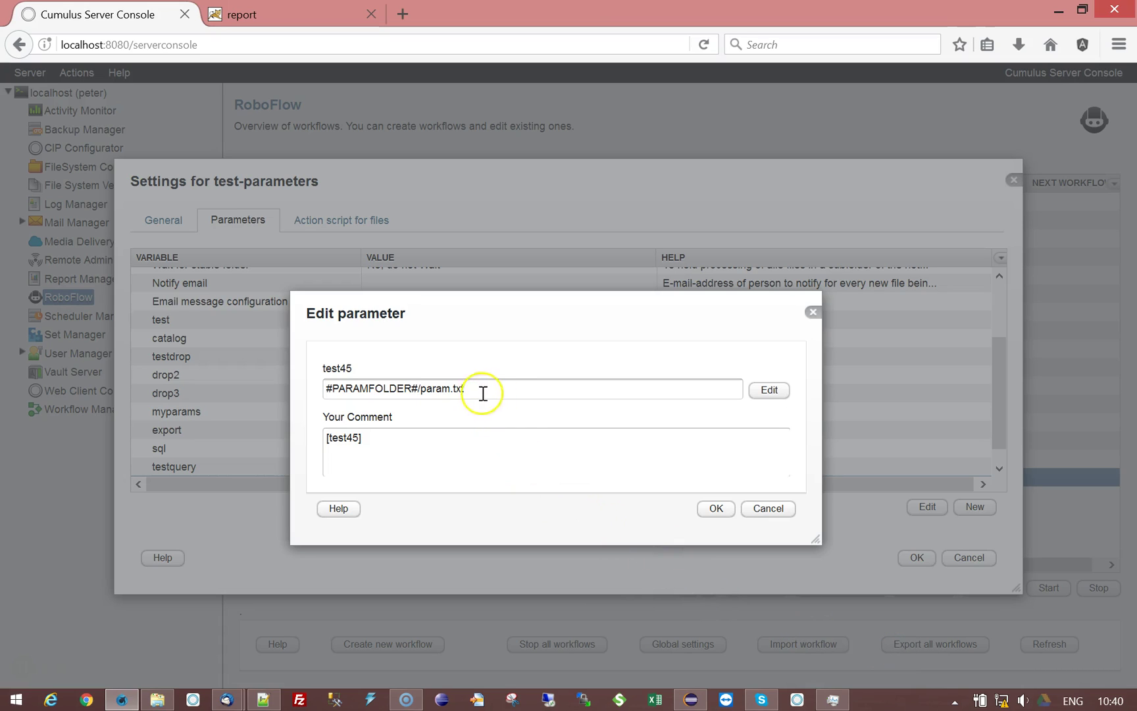
Change test45's file to #PARAMFOLDER#/parame.txt and enter "plain text" as that file's content.
{"action": "left_click", "coordinate": [453, 387]}
{"action": "type", "text": "e"}
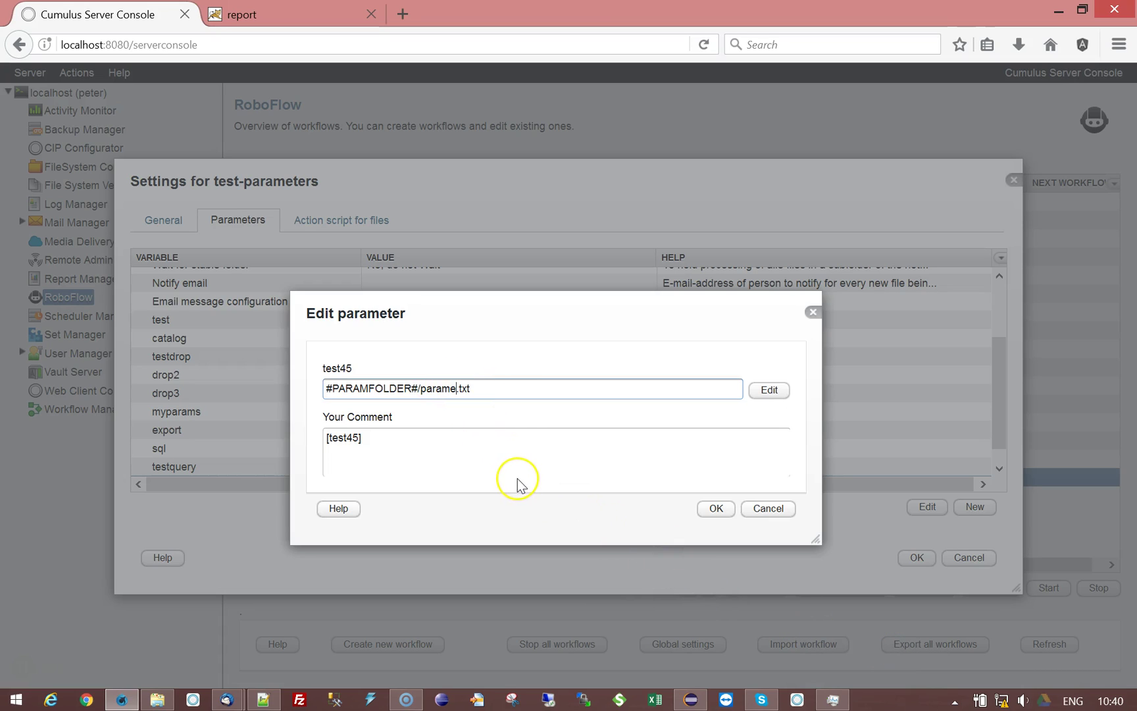
{"action": "left_click", "coordinate": [768, 389]}
{"action": "left_click", "coordinate": [471, 321]}
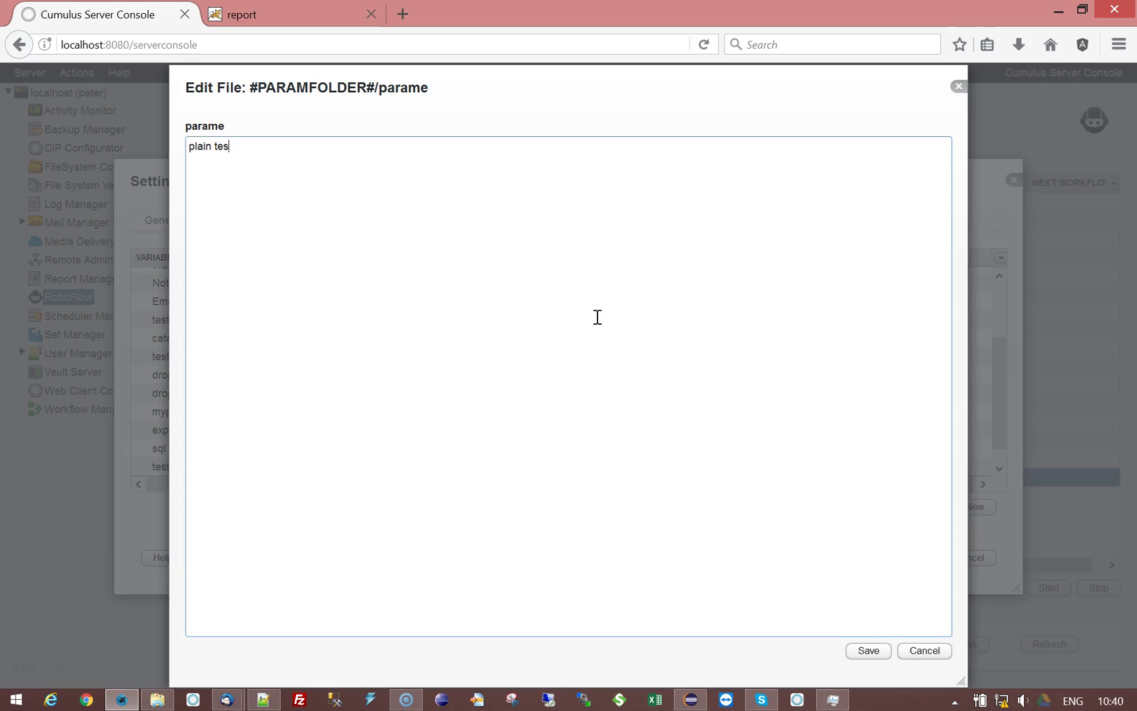
{"action": "key", "text": "Escape"}
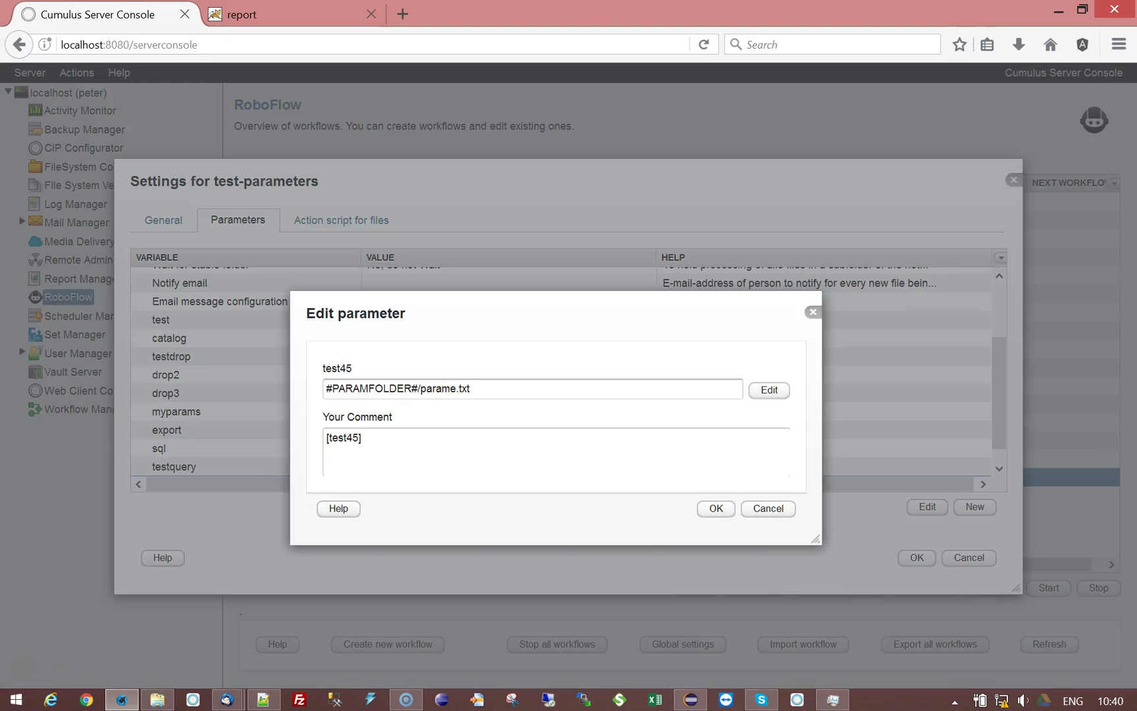
Reopen parame.txt, add "more lines" a few lines below the existing text, save it and accept the test45 parameter.
{"action": "left_click", "coordinate": [770, 389]}
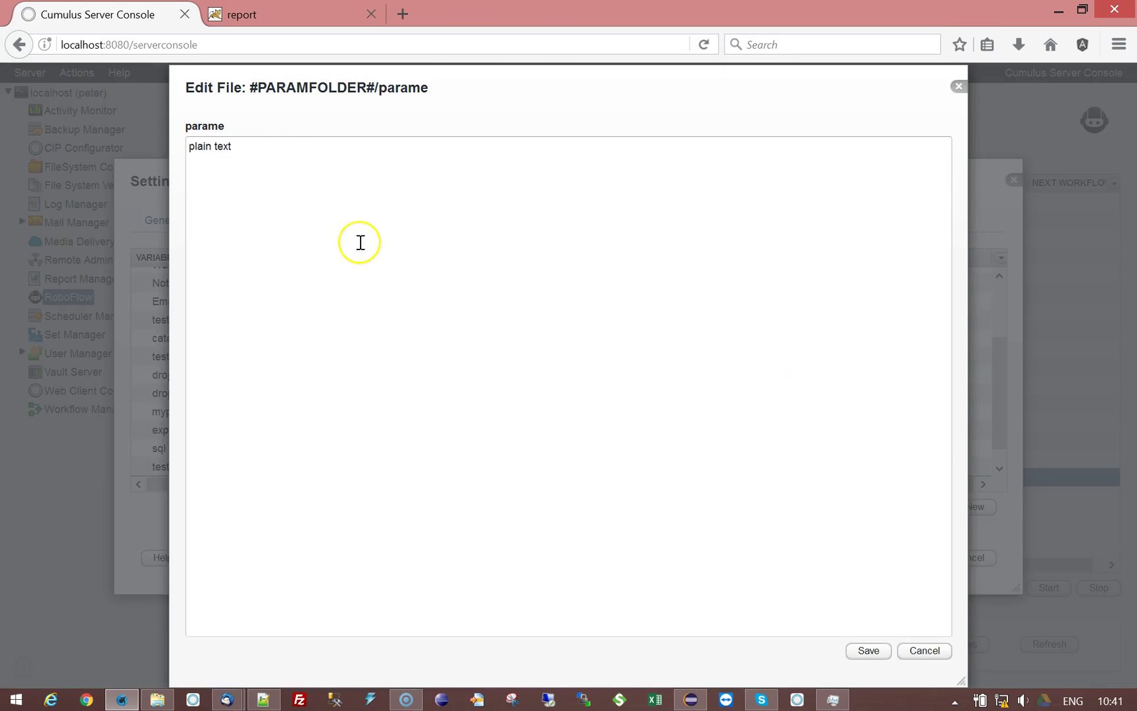
{"action": "left_click", "coordinate": [258, 152]}
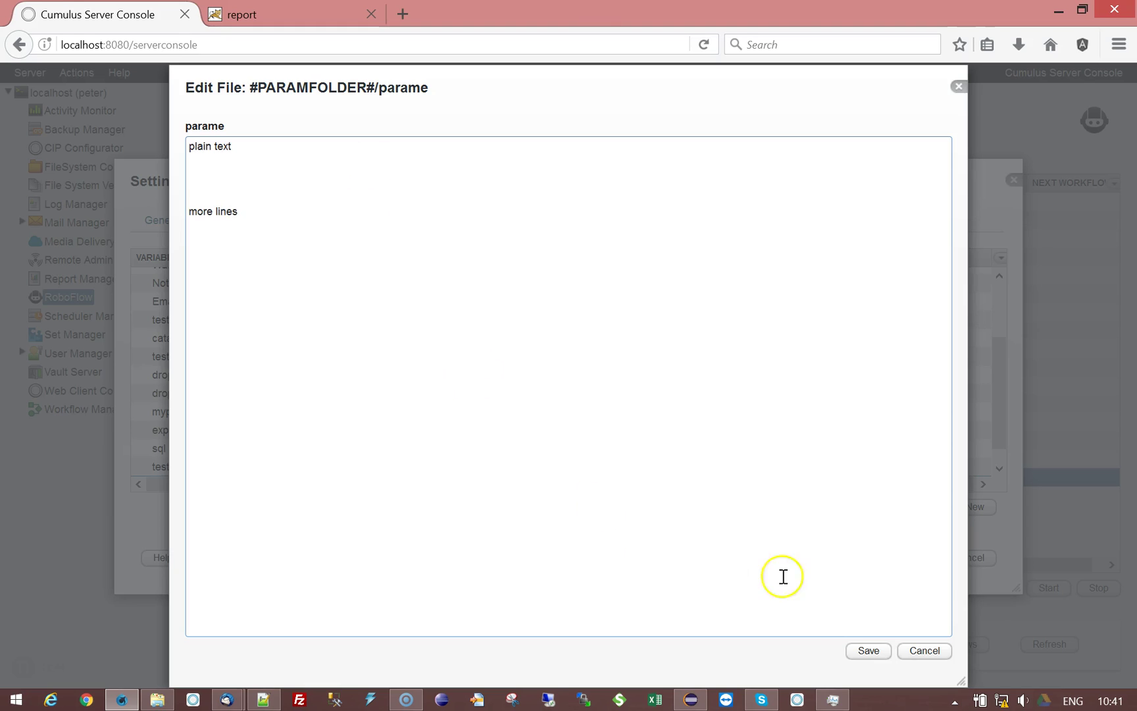
{"action": "left_click", "coordinate": [870, 652]}
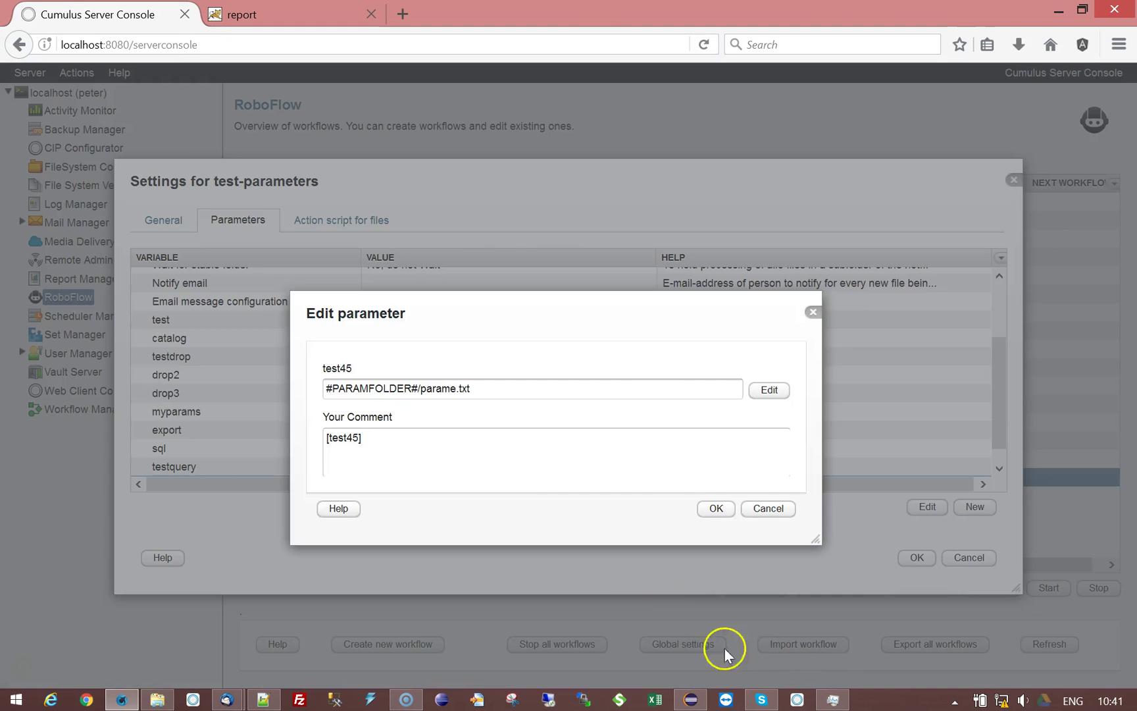
{"action": "left_click", "coordinate": [715, 510]}
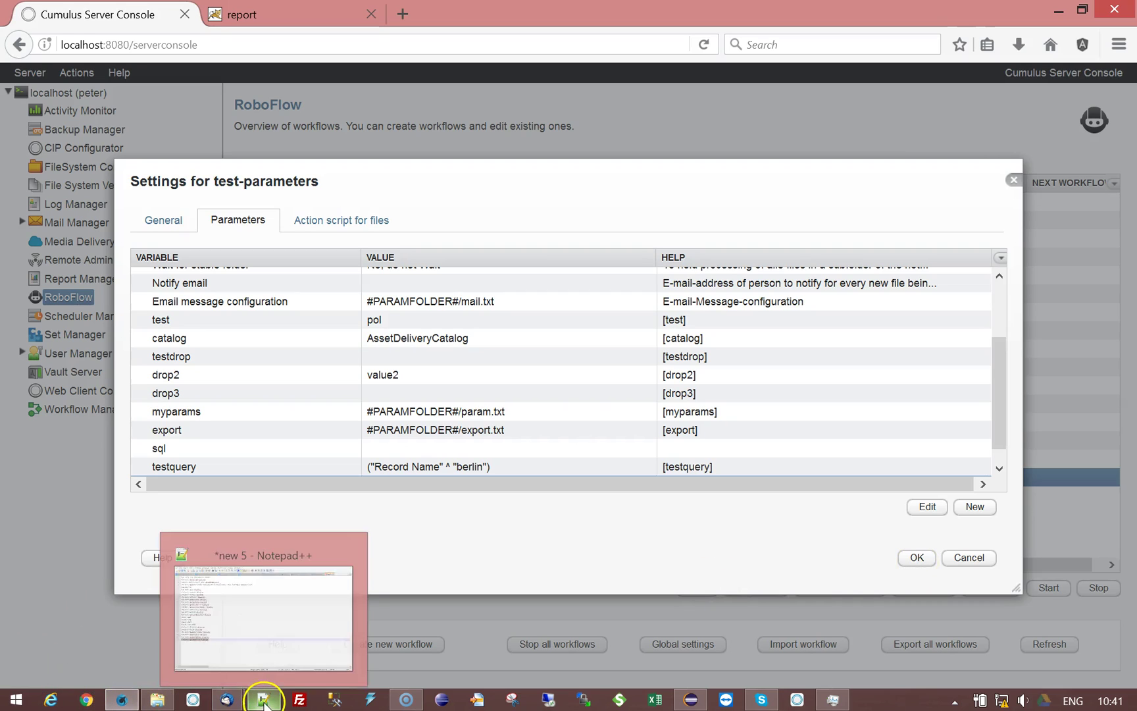
Review the parameter list from Email message configuration up to Hot folder and save the test-parameters workflow settings.
{"action": "left_click", "coordinate": [169, 308]}
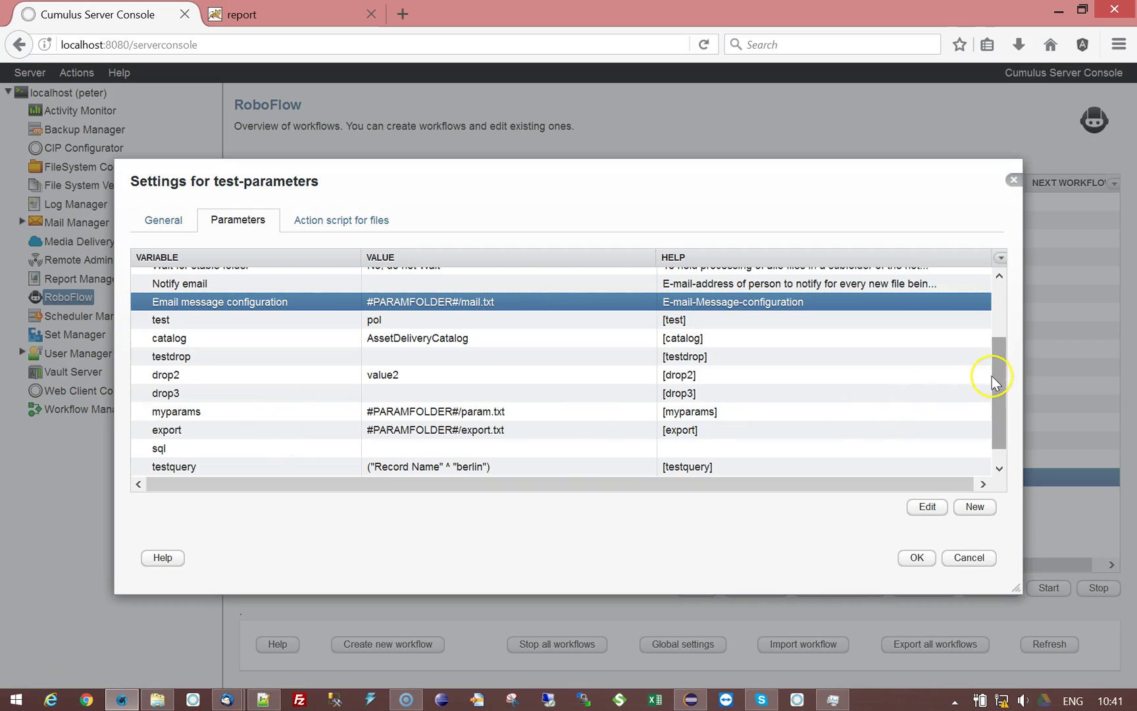
{"action": "left_click_drag", "start_coordinate": [1001, 375], "coordinate": [997, 299]}
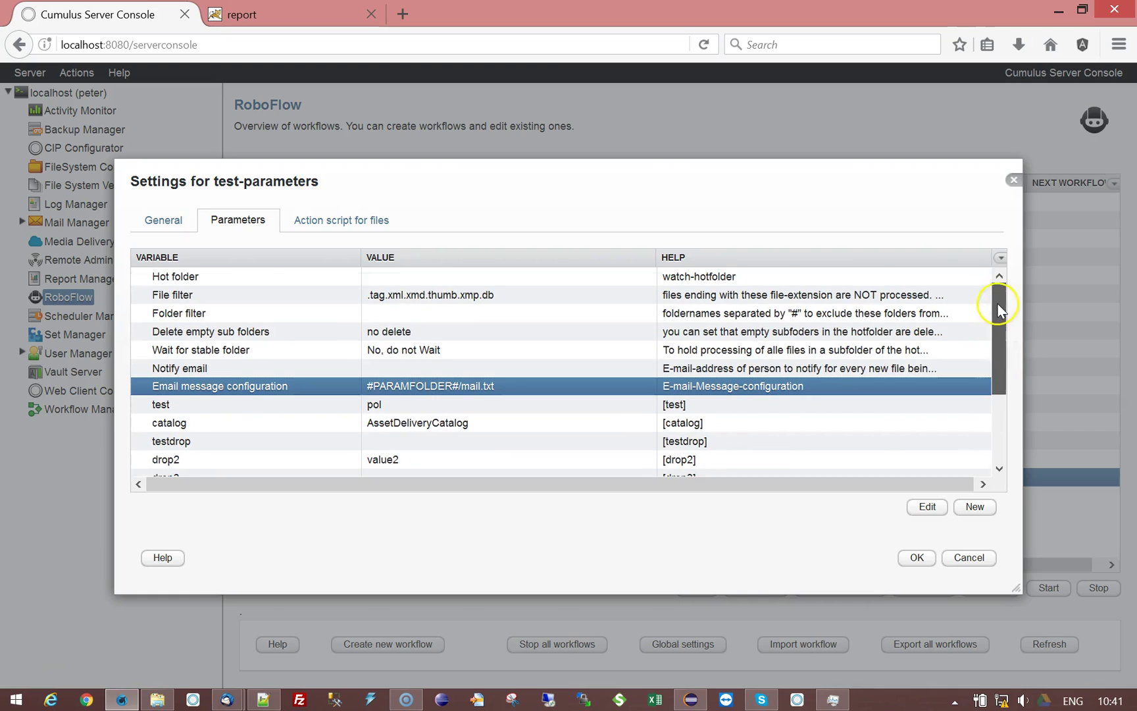
{"action": "left_click", "coordinate": [916, 558]}
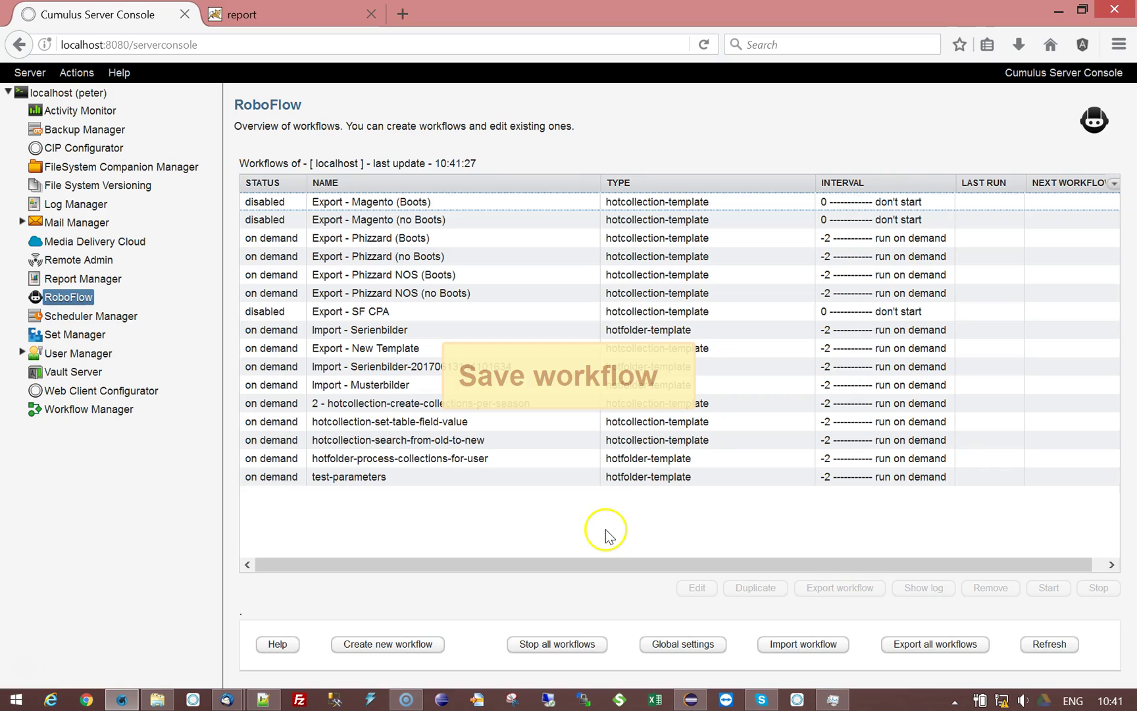
Select the test-parameters workflow, switch to File Explorer and open the test-parameters folder inside workflows.
{"action": "left_click", "coordinate": [431, 483]}
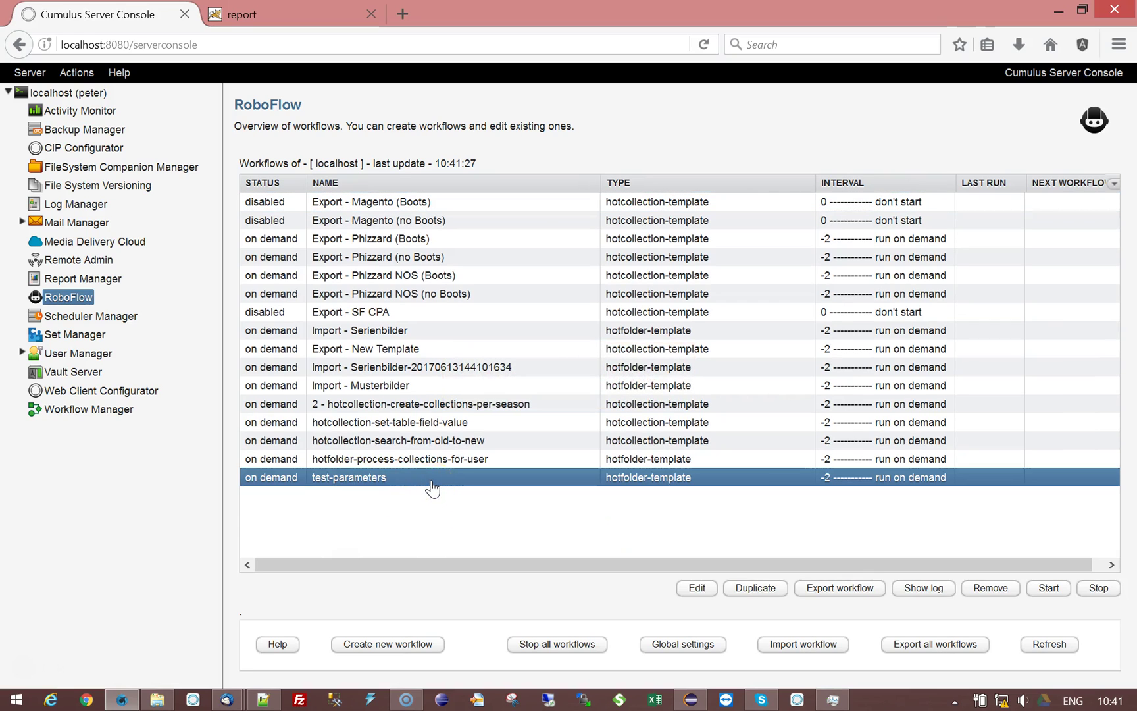
{"action": "left_click", "coordinate": [156, 697]}
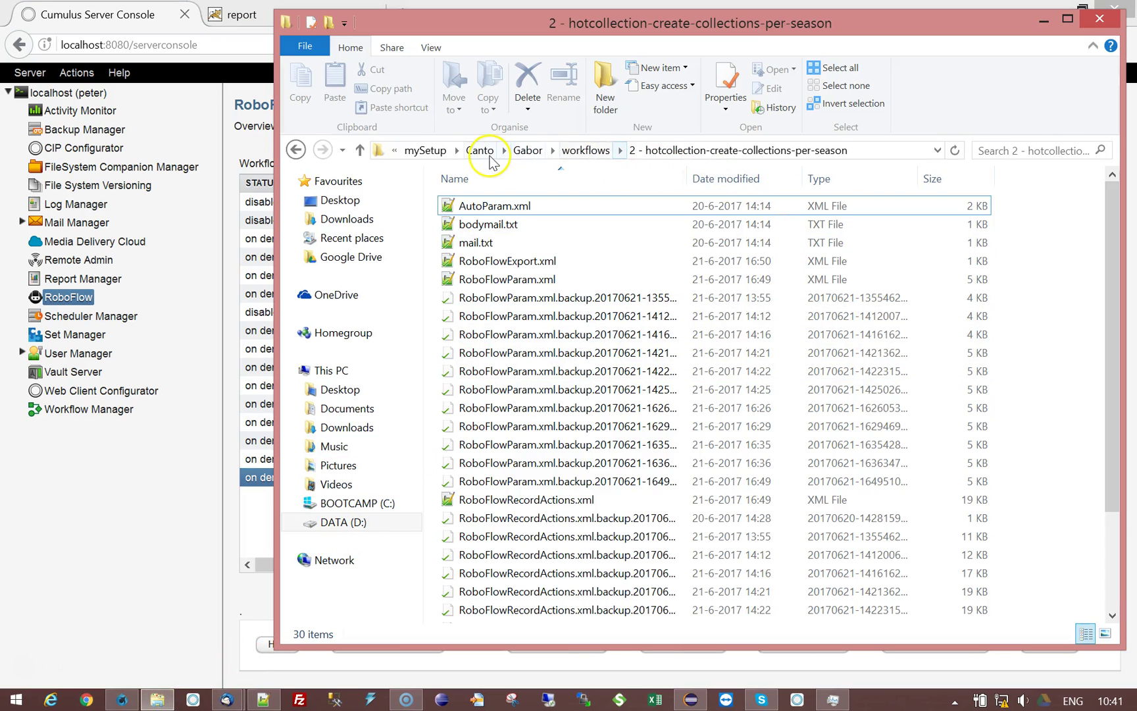
{"action": "left_click", "coordinate": [584, 151]}
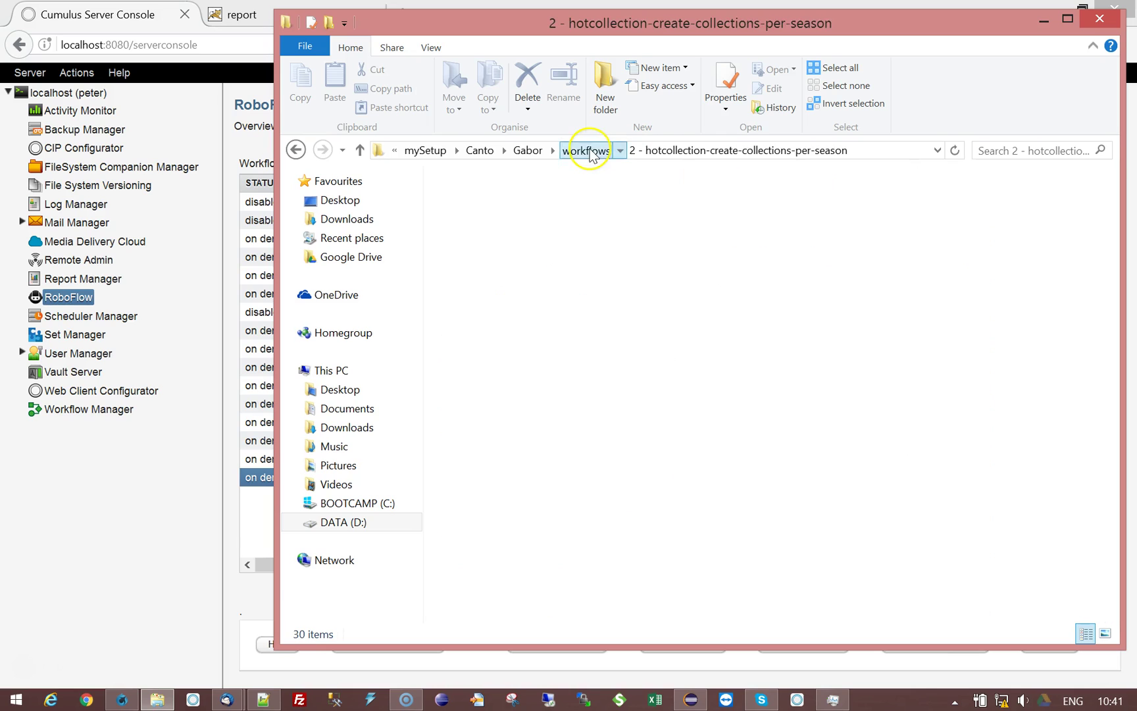
{"action": "double_click", "coordinate": [499, 300]}
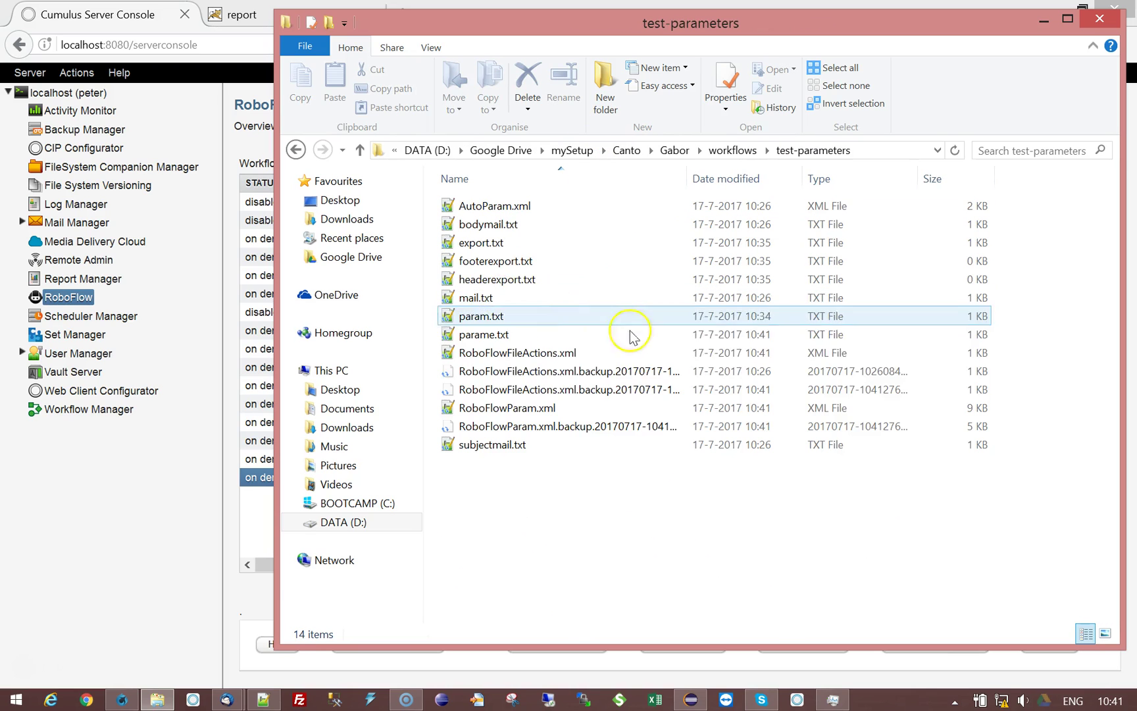
Examine RoboFlowFileActions.xml, RoboFlowParam.xml and its backup, widening the Name column enough to read the full backup file names.
{"action": "left_click", "coordinate": [451, 355]}
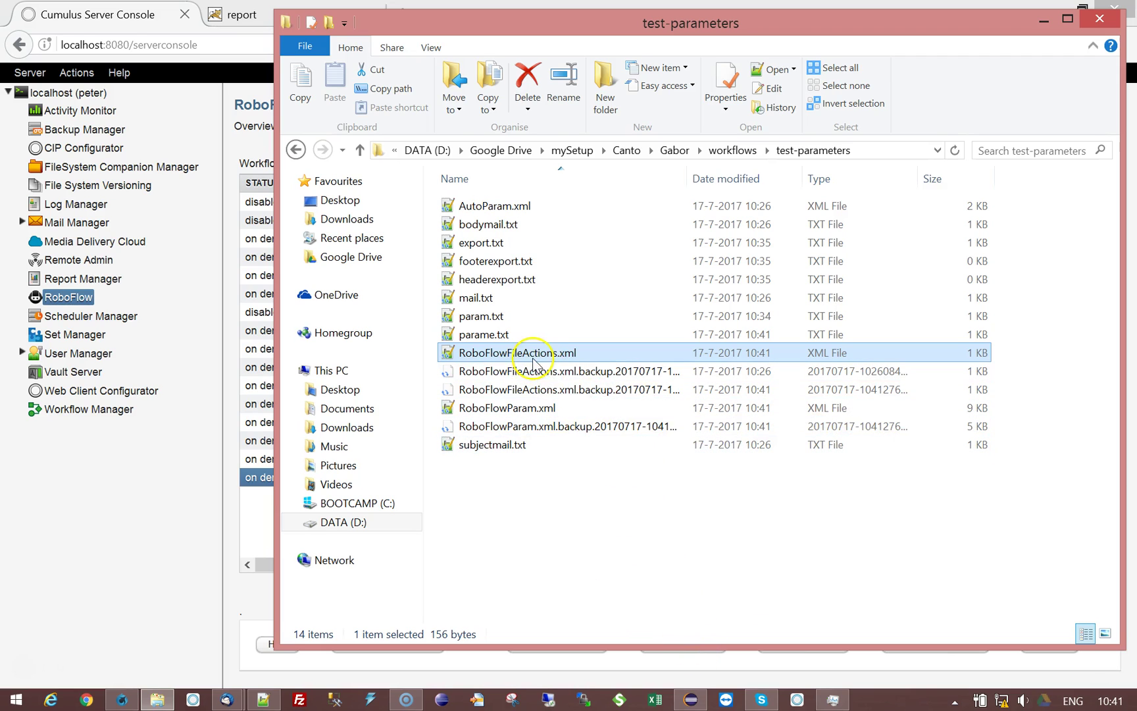
{"action": "left_click", "coordinate": [510, 411]}
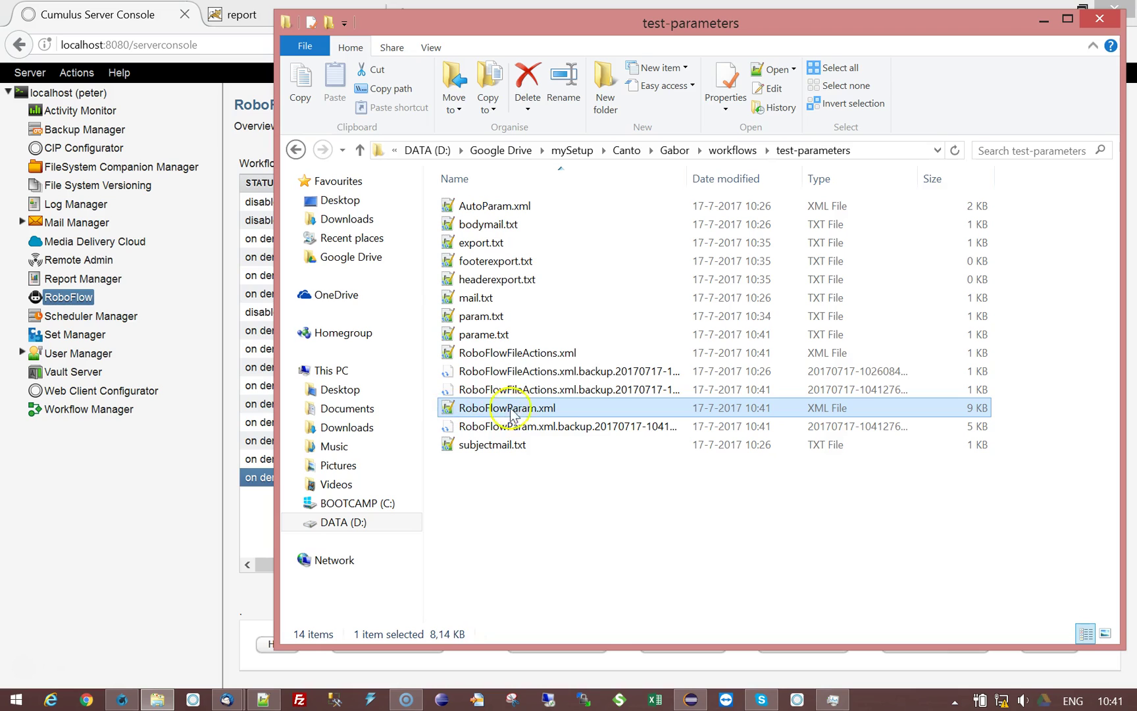
{"action": "left_click", "coordinate": [457, 426]}
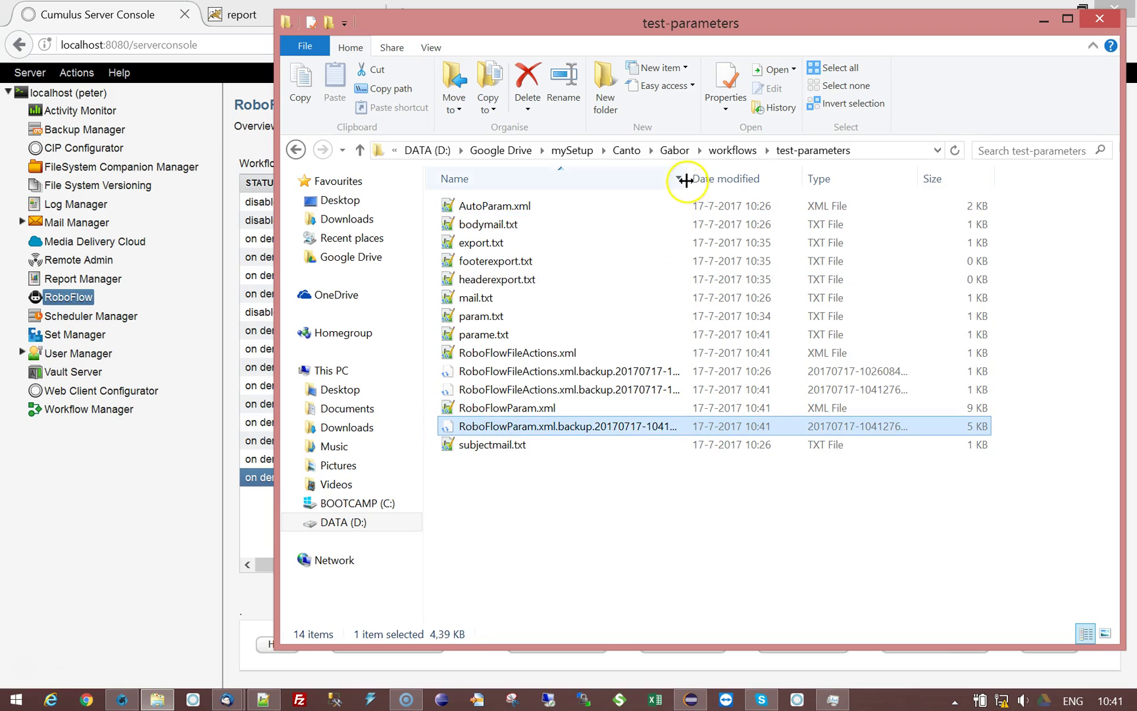
{"action": "left_click_drag", "start_coordinate": [686, 179], "coordinate": [807, 178]}
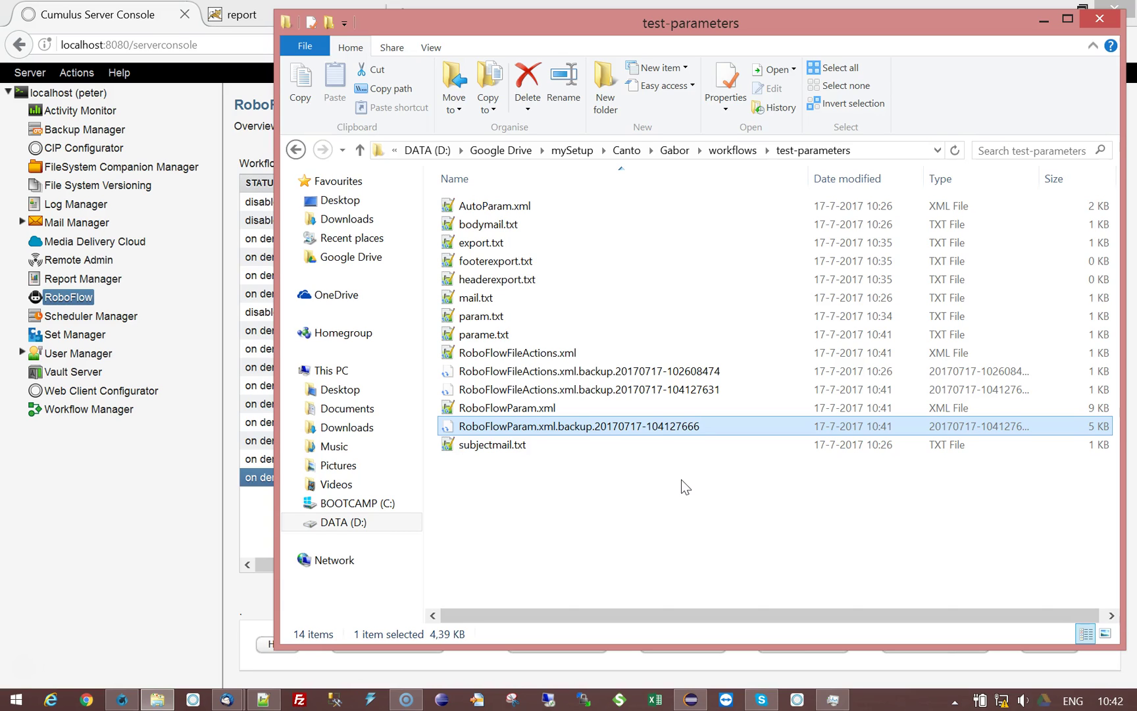
Make a duplicate of RoboFlowParam.xml in the test-parameters folder.
{"action": "left_click", "coordinate": [460, 407]}
{"action": "key", "text": "ctrl+c"}
{"action": "key", "text": "ctrl+v"}
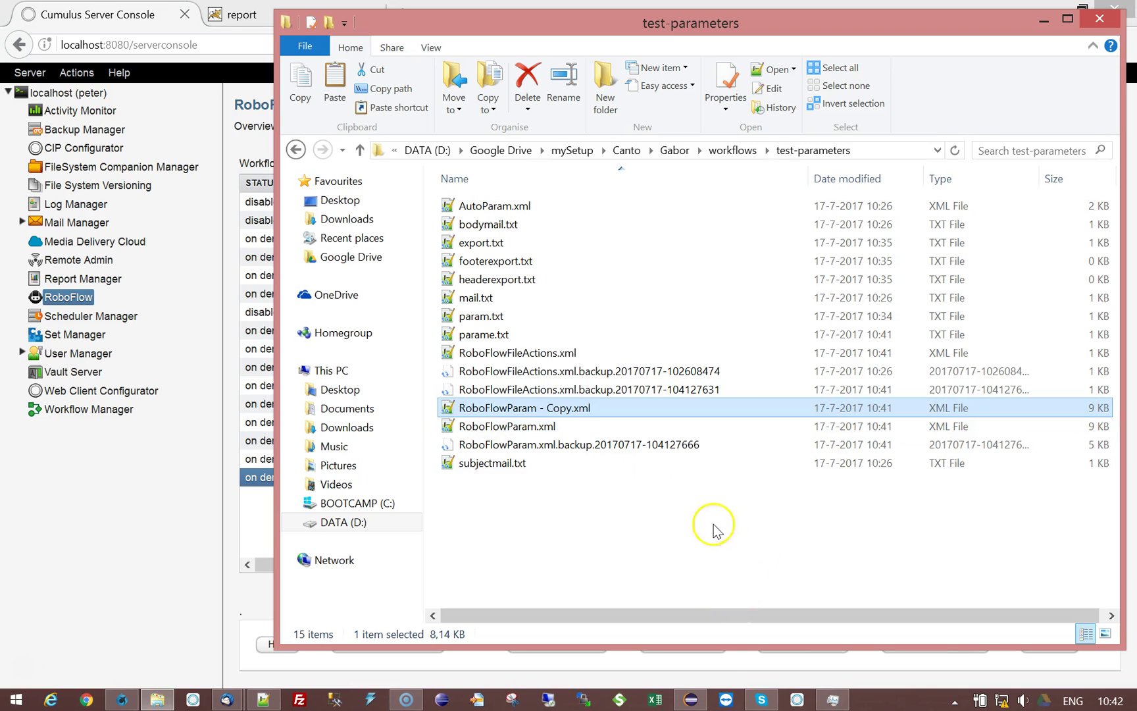
Open the original RoboFlowParam.xml in Notepad++.
{"action": "left_click", "coordinate": [464, 427]}
{"action": "right_click", "coordinate": [477, 431]}
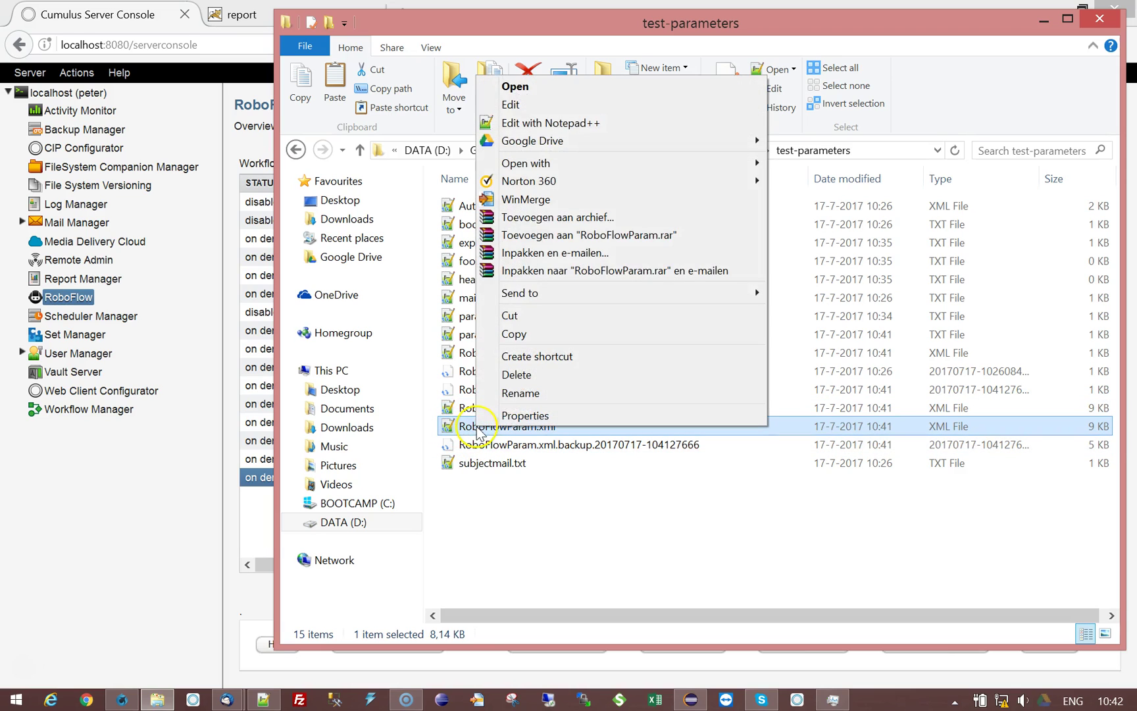
{"action": "left_click", "coordinate": [541, 119]}
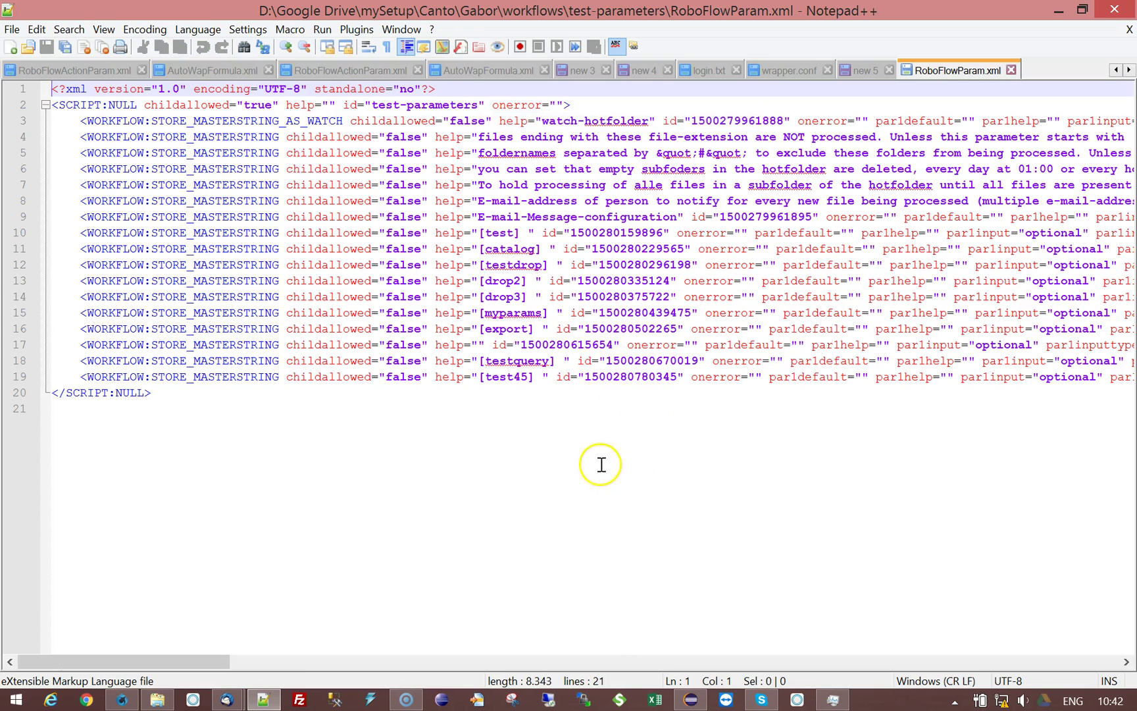
Examine the testquery, test45 and testdrop parameter entries in RoboFlowParam.xml.
{"action": "double_click", "coordinate": [514, 360]}
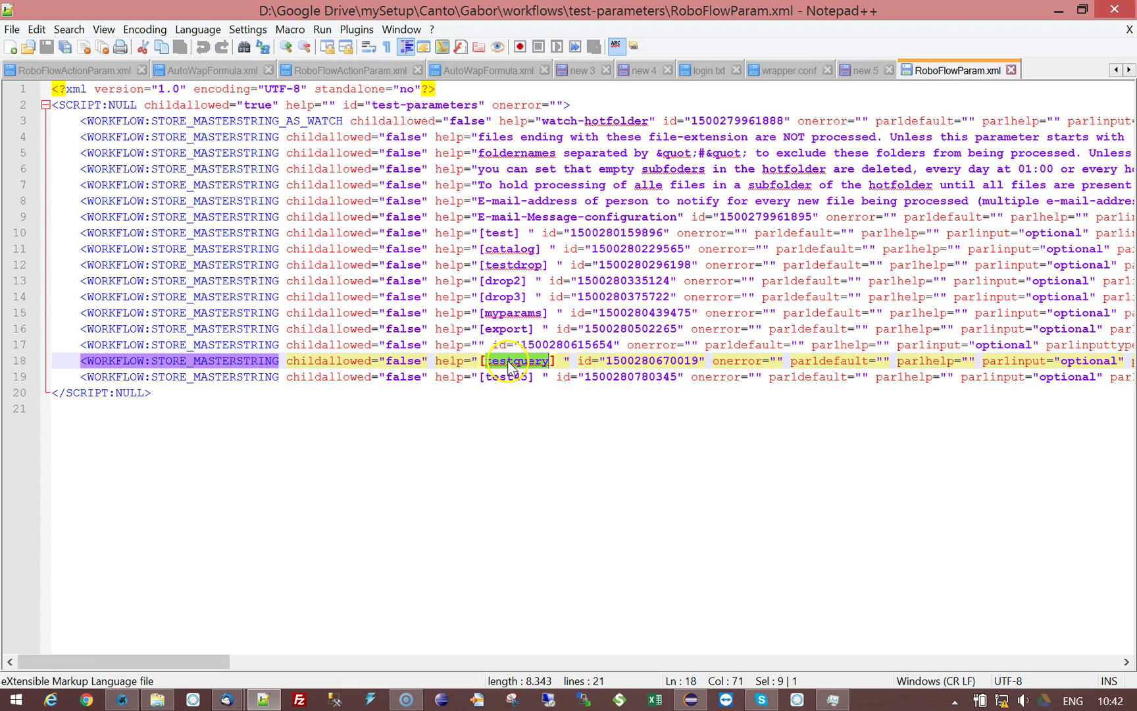
{"action": "double_click", "coordinate": [511, 377]}
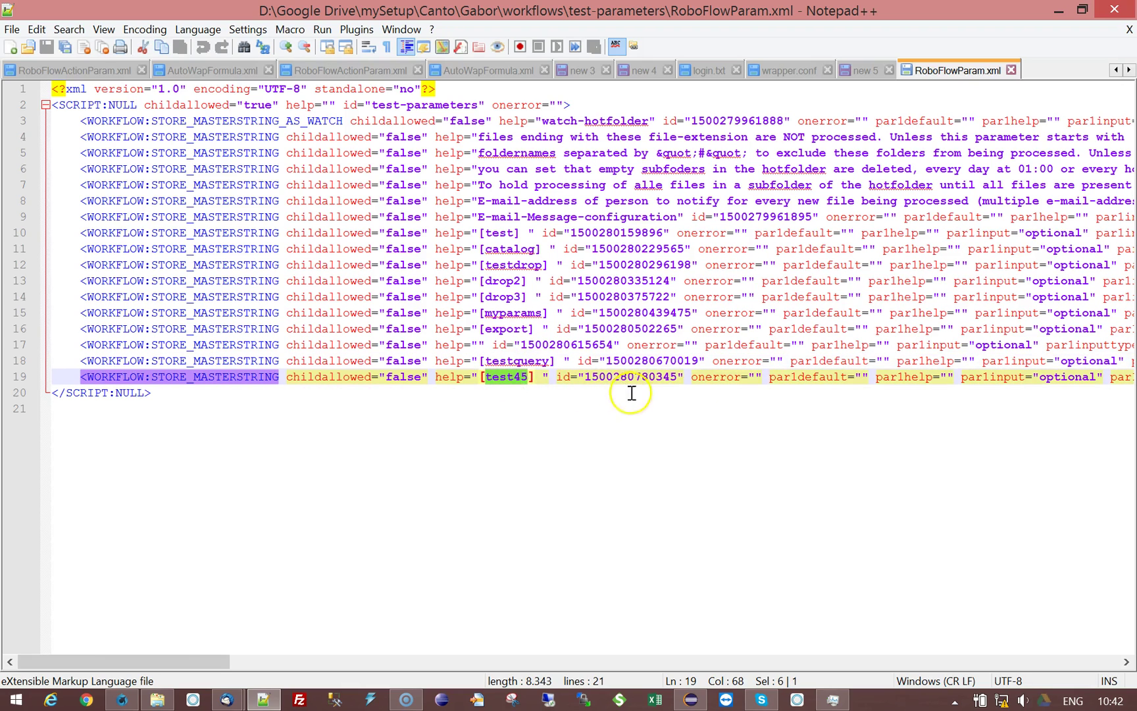
{"action": "left_click_drag", "start_coordinate": [962, 265], "coordinate": [1119, 266]}
{"action": "key", "text": "ctrl+shift+End"}
{"action": "left_click", "coordinate": [941, 264]}
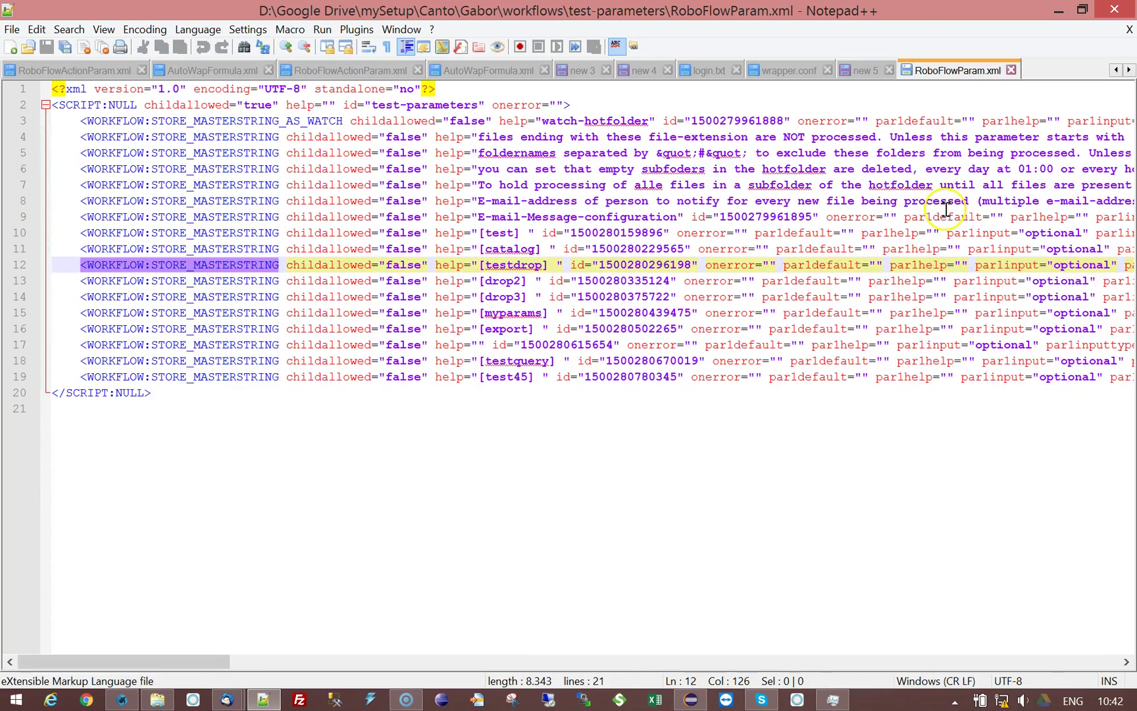
Search RoboFlowParam.xml for value1, close the search and place the cursor in the testdrop entry's par2inputtype attribute.
{"action": "key", "text": "ctrl+f"}
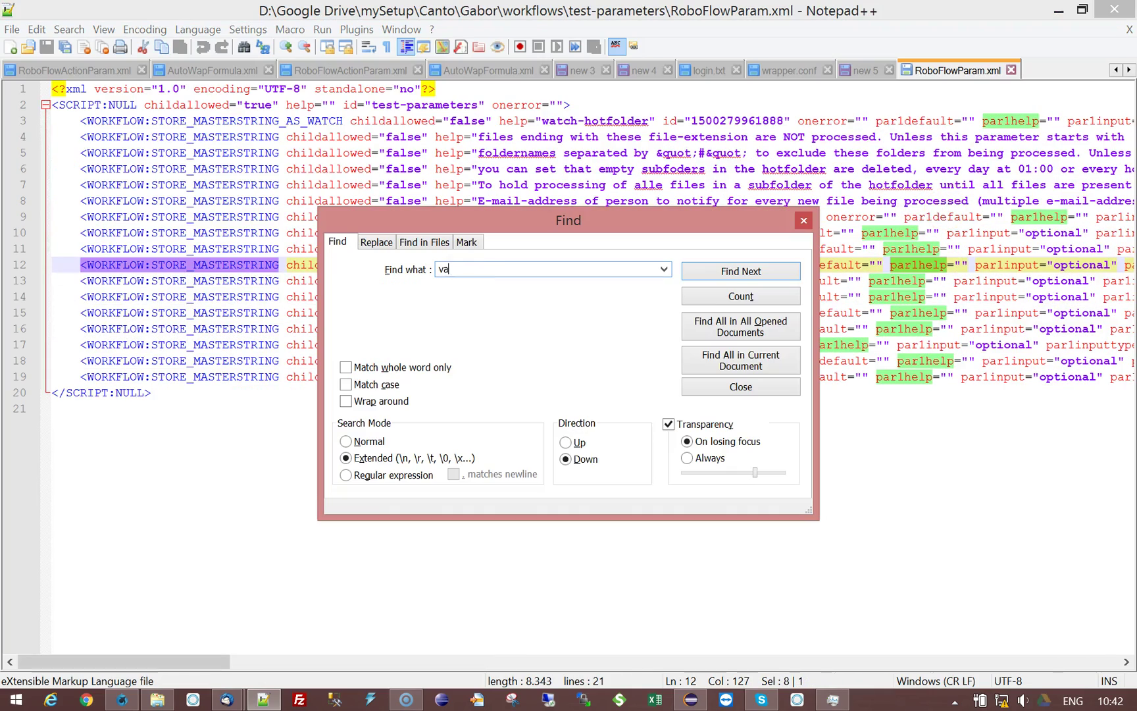
{"action": "type", "text": "value1"}
{"action": "key", "text": "Return"}
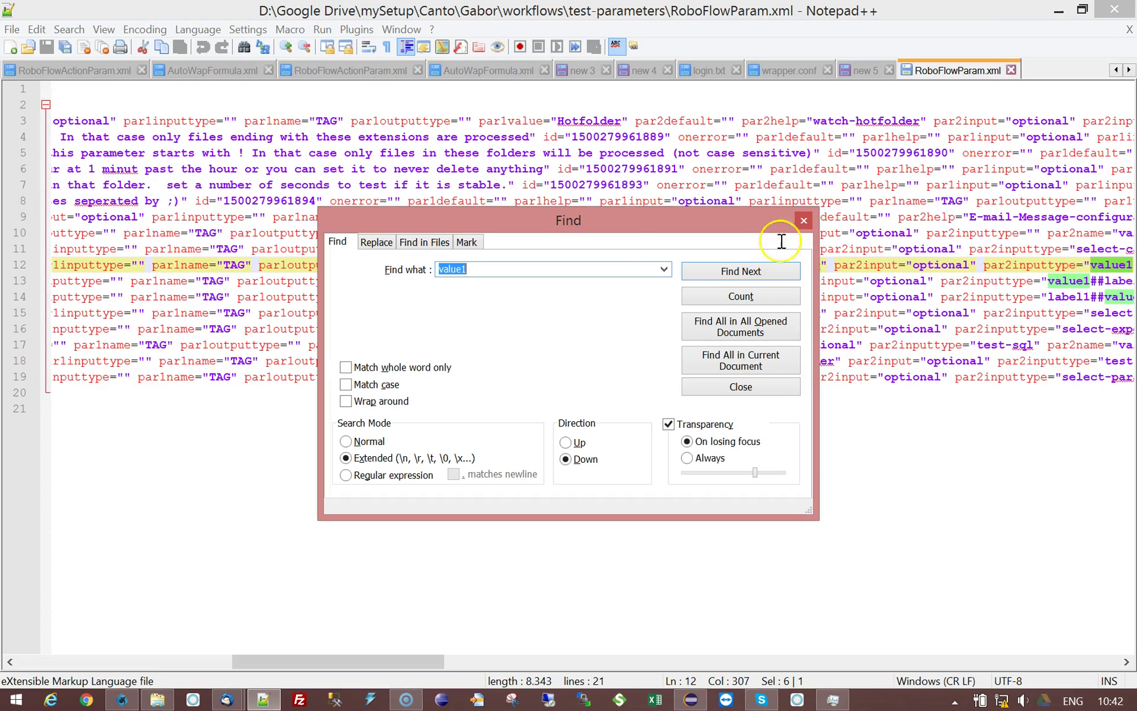
{"action": "left_click", "coordinate": [803, 220]}
{"action": "left_click", "coordinate": [1082, 267]}
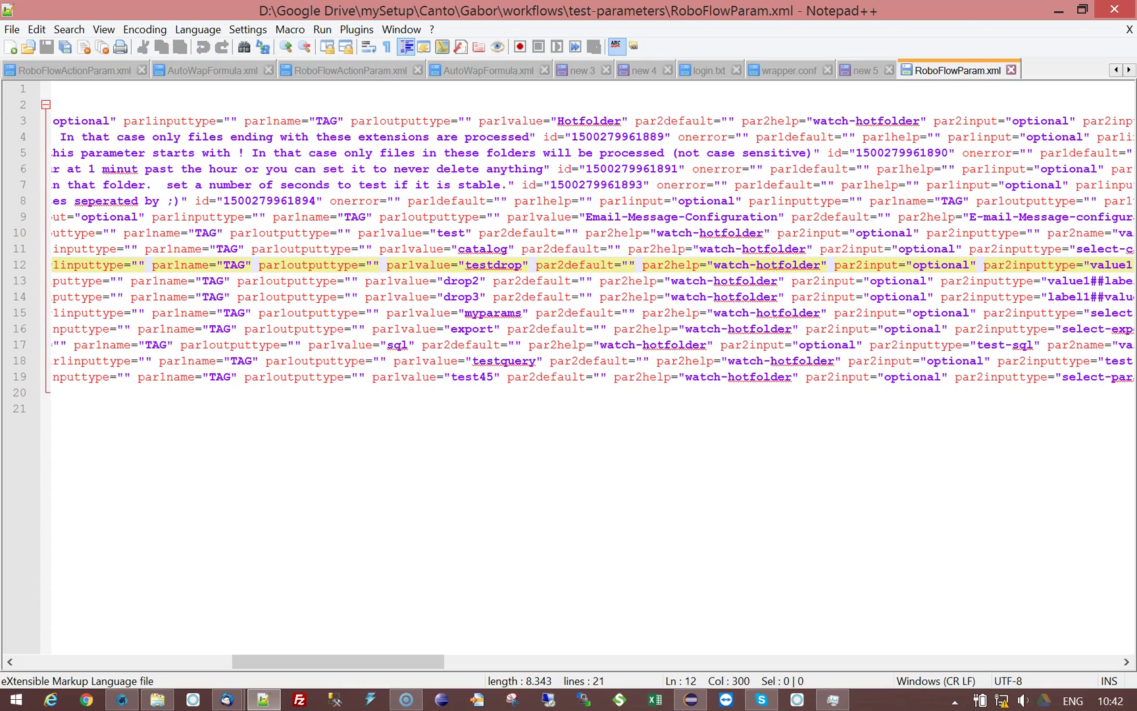
Append ;;value3 after value2 in the testdrop entry's par2inputtype attribute.
{"action": "key", "text": "Right"}
{"action": "key", "text": "Right"}
{"action": "key", "text": "Right"}
{"action": "key", "text": "Right"}
{"action": "key", "text": "Right"}
{"action": "key", "text": "Right"}
{"action": "key", "text": "Right"}
{"action": "key", "text": "Right"}
{"action": "key", "text": "Right"}
{"action": "key", "text": "Right"}
{"action": "key", "text": "Right"}
{"action": "key", "text": "Right"}
{"action": "key", "text": "Right"}
{"action": "key", "text": "Right"}
{"action": "key", "text": "Right"}
{"action": "key", "text": "Right"}
{"action": "key", "text": "Right"}
{"action": "key", "text": "Right"}
{"action": "key", "text": "Right"}
{"action": "key", "text": "Right"}
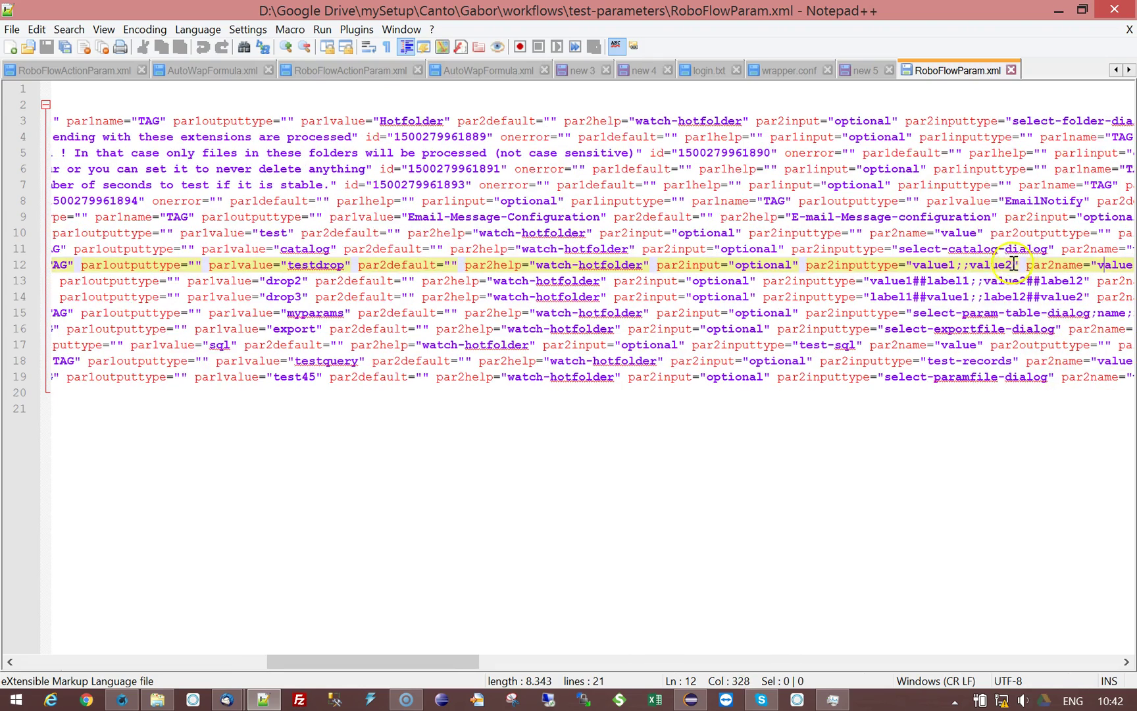
{"action": "type", "text": ";;va"}
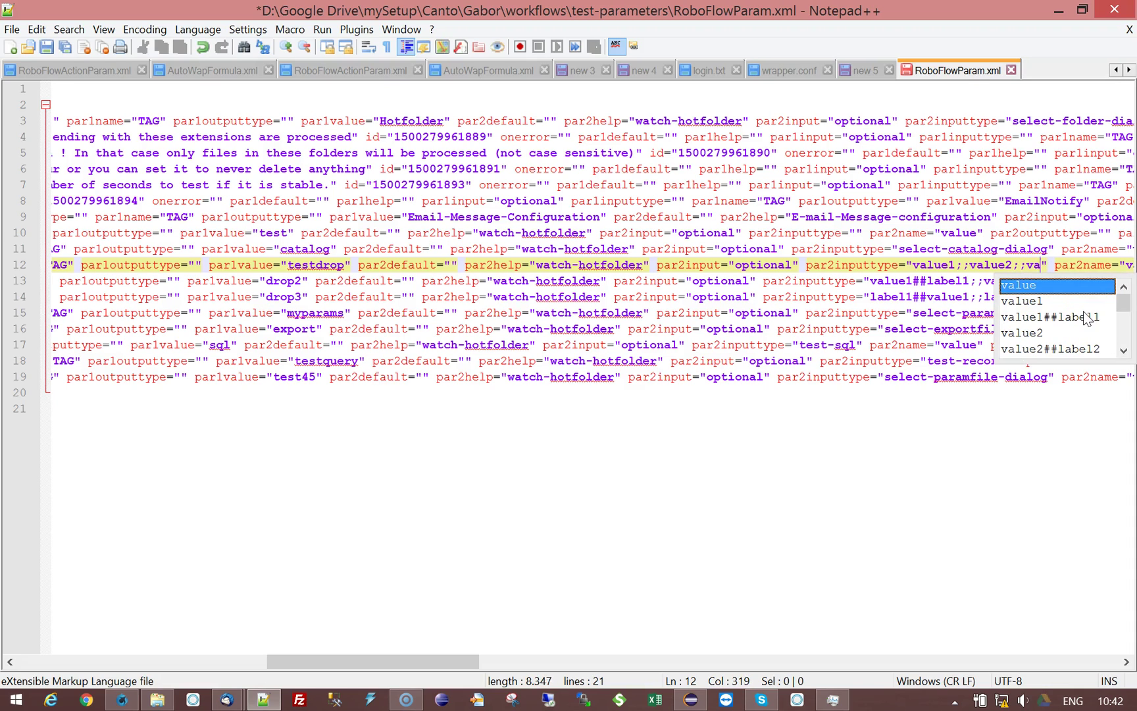
{"action": "type", "text": "lue3"}
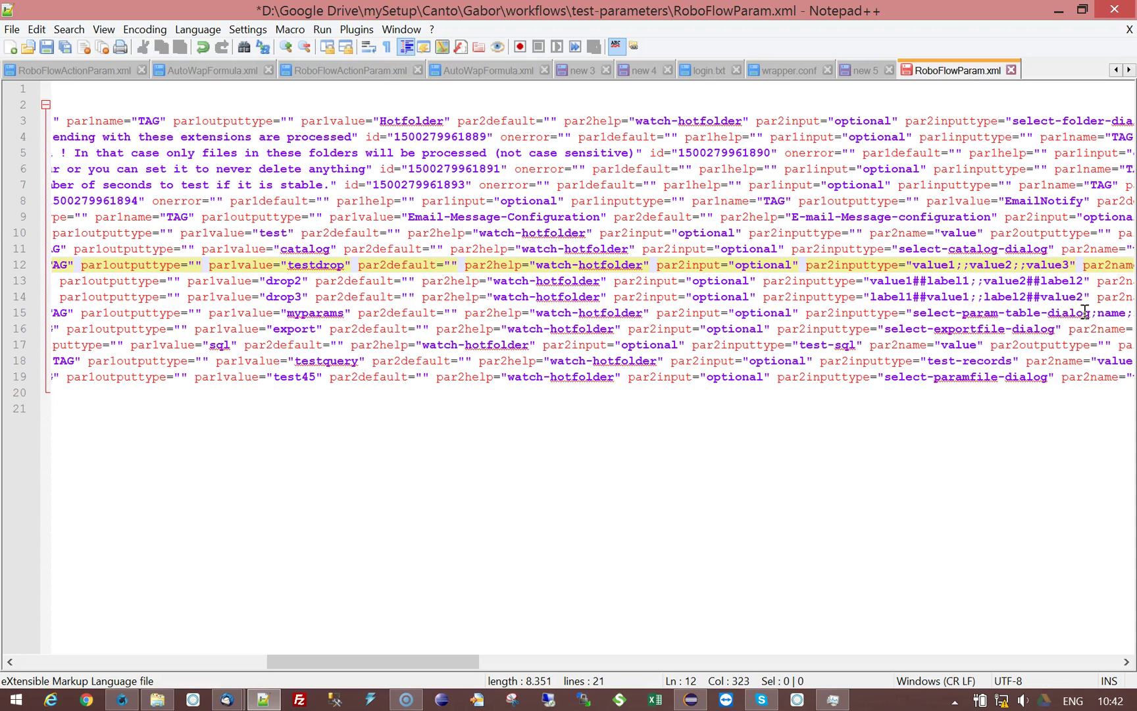
Delete the entire test45 parameter entry from RoboFlowParam.xml and save the file.
{"action": "key", "text": "Down"}
{"action": "key", "text": "Down"}
{"action": "key", "text": "Down"}
{"action": "key", "text": "Down"}
{"action": "key", "text": "Down"}
{"action": "key", "text": "Down"}
{"action": "key", "text": "Down"}
{"action": "key", "text": "Down"}
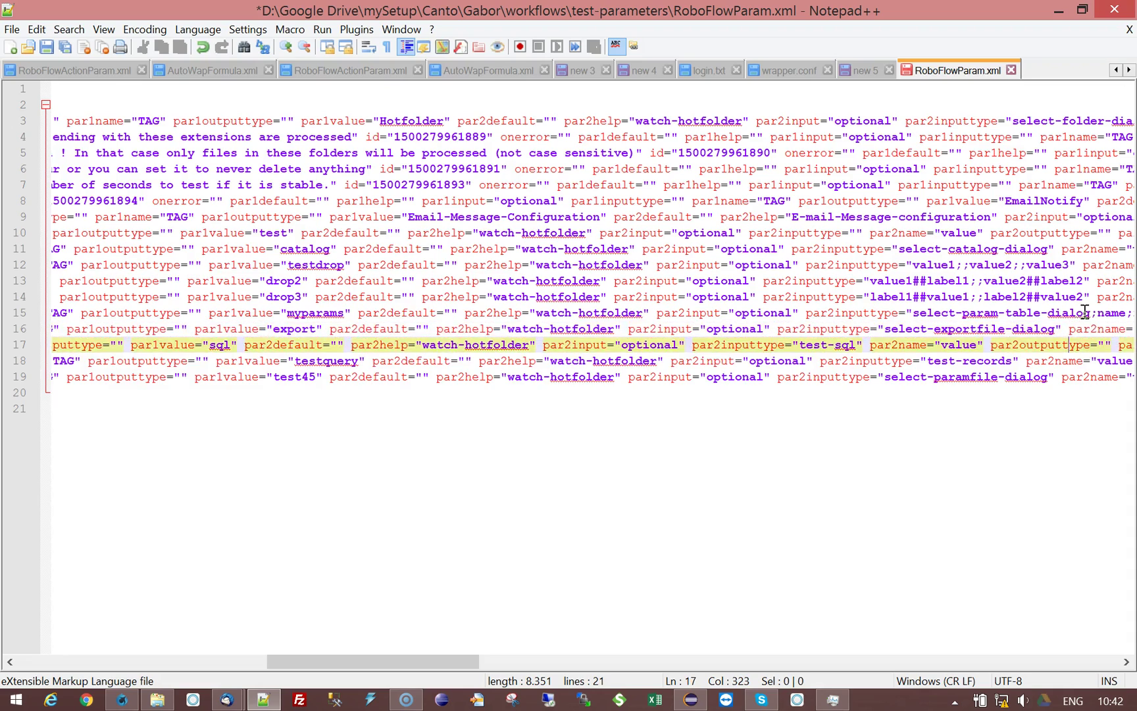
{"action": "key", "text": "Home"}
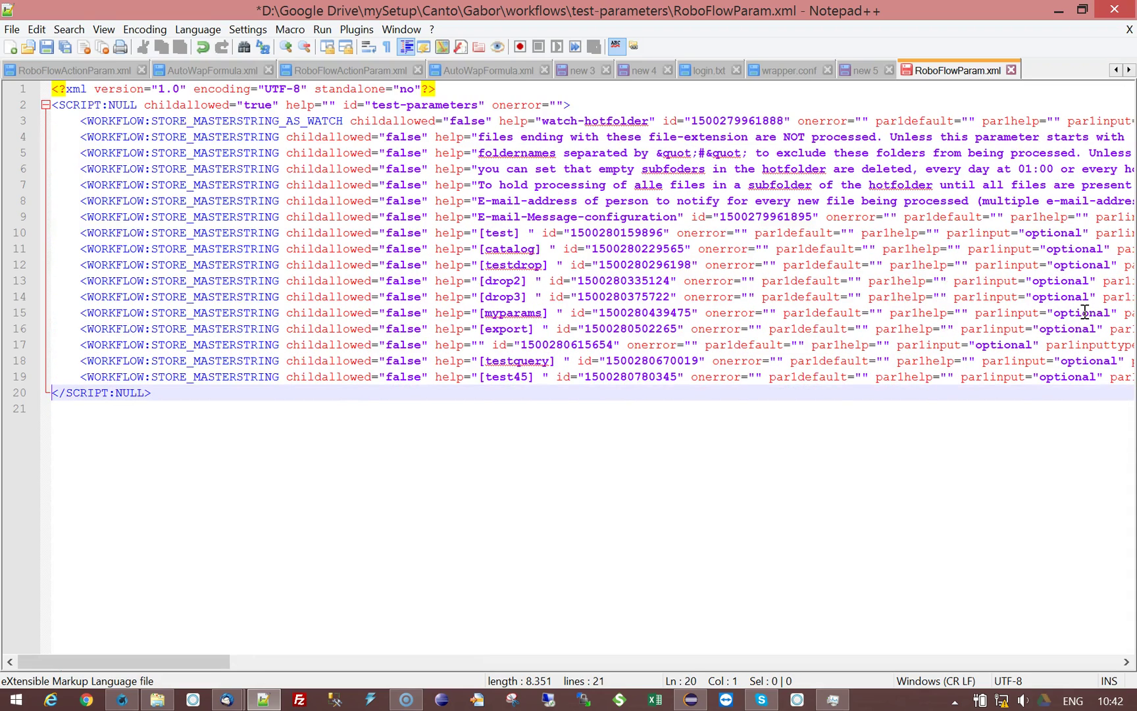
{"action": "key", "text": "Up"}
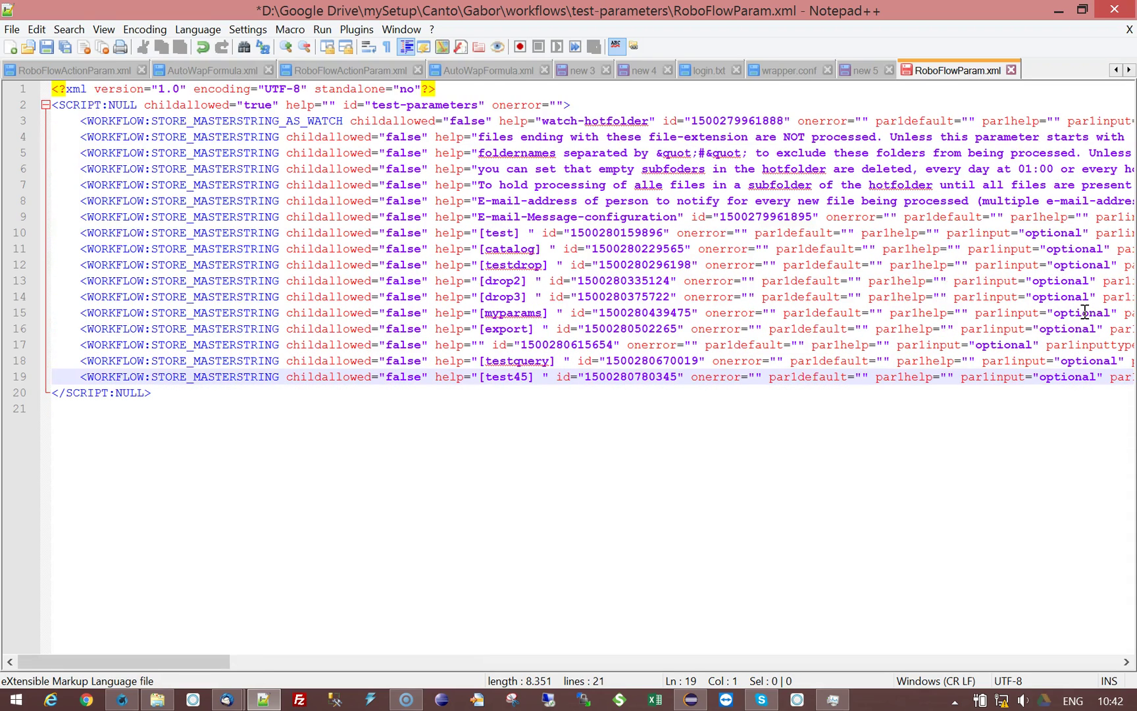
{"action": "key", "text": "shift+Down"}
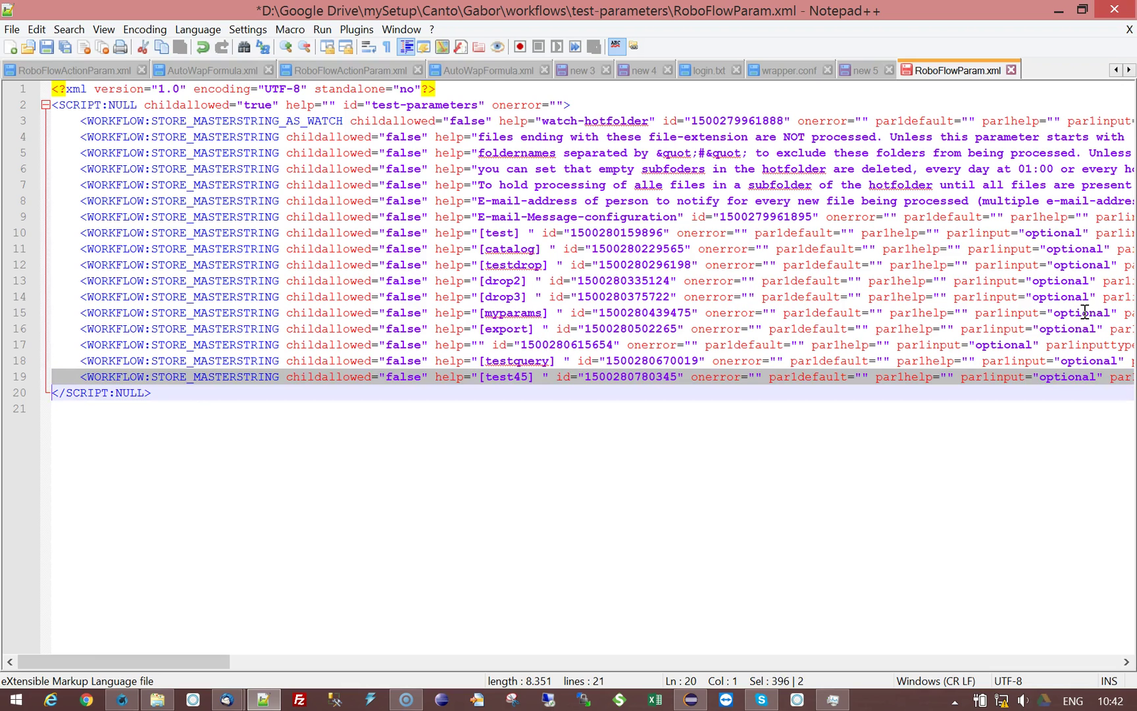
{"action": "key", "text": "Delete"}
{"action": "key", "text": "ctrl+s"}
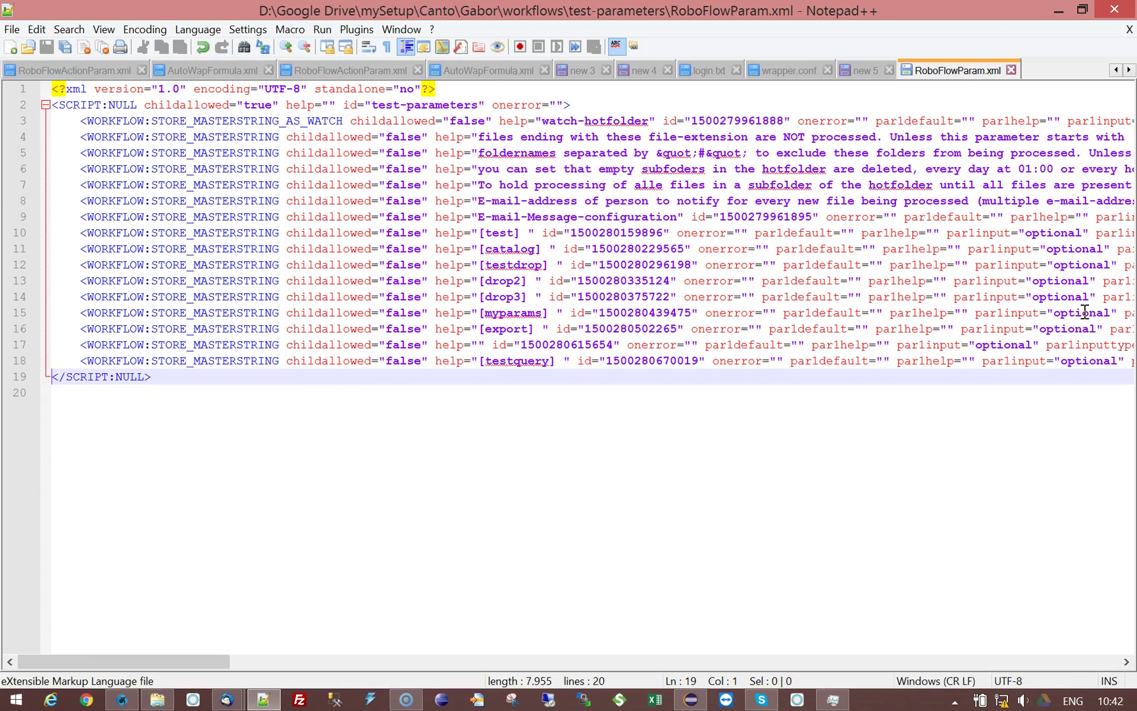
Switch to the Cumulus Server Console and view the custom parameters in the test-parameters workflow's settings.
{"action": "left_click", "coordinate": [121, 699]}
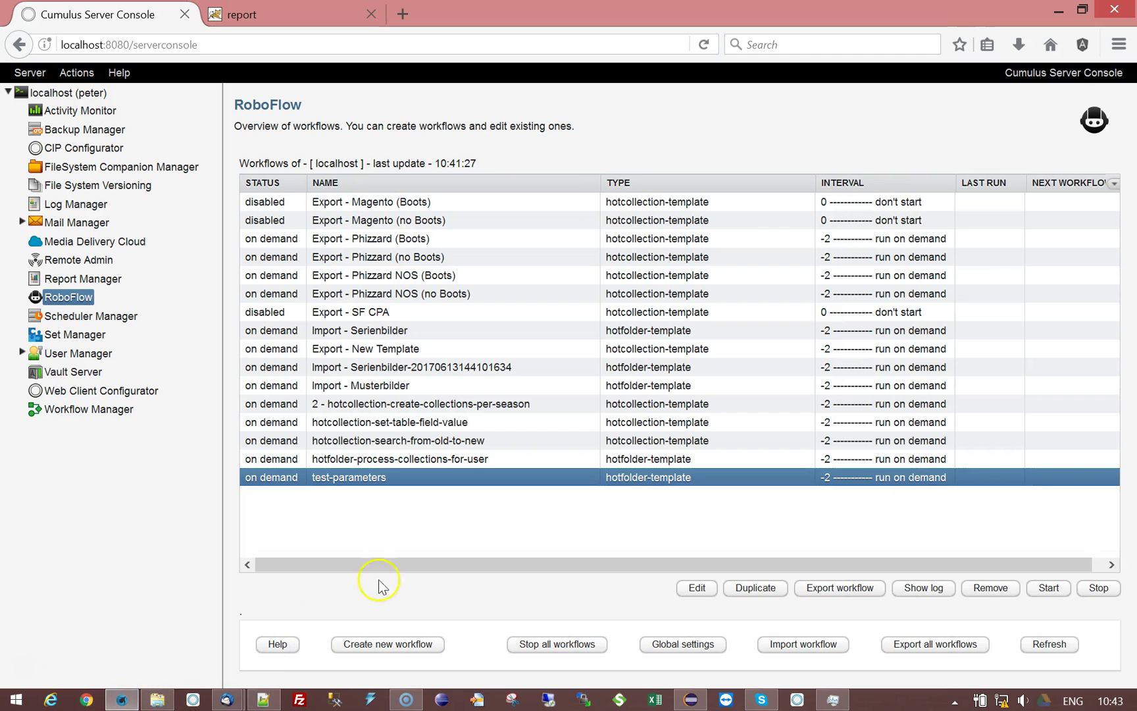
{"action": "left_click", "coordinate": [694, 588]}
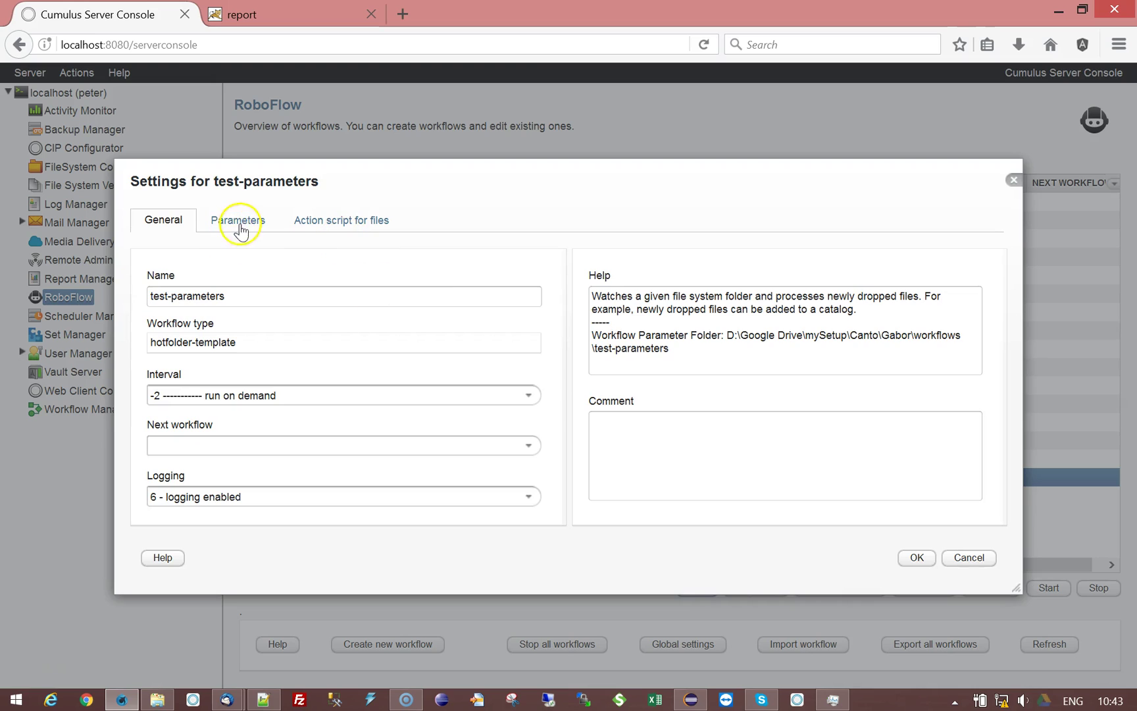
{"action": "left_click", "coordinate": [238, 221]}
{"action": "left_click_drag", "start_coordinate": [990, 317], "coordinate": [1002, 414]}
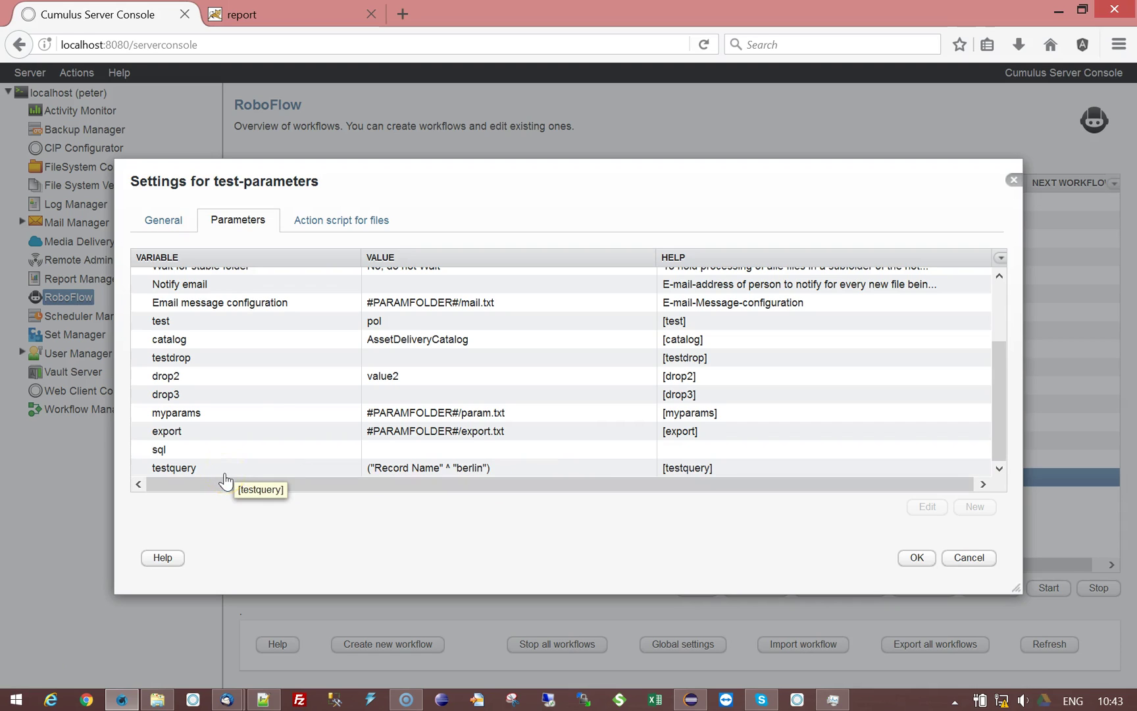
Test the testdrop parameter's choices by selecting value3, discard that selection and confirm the workflow settings.
{"action": "double_click", "coordinate": [204, 359]}
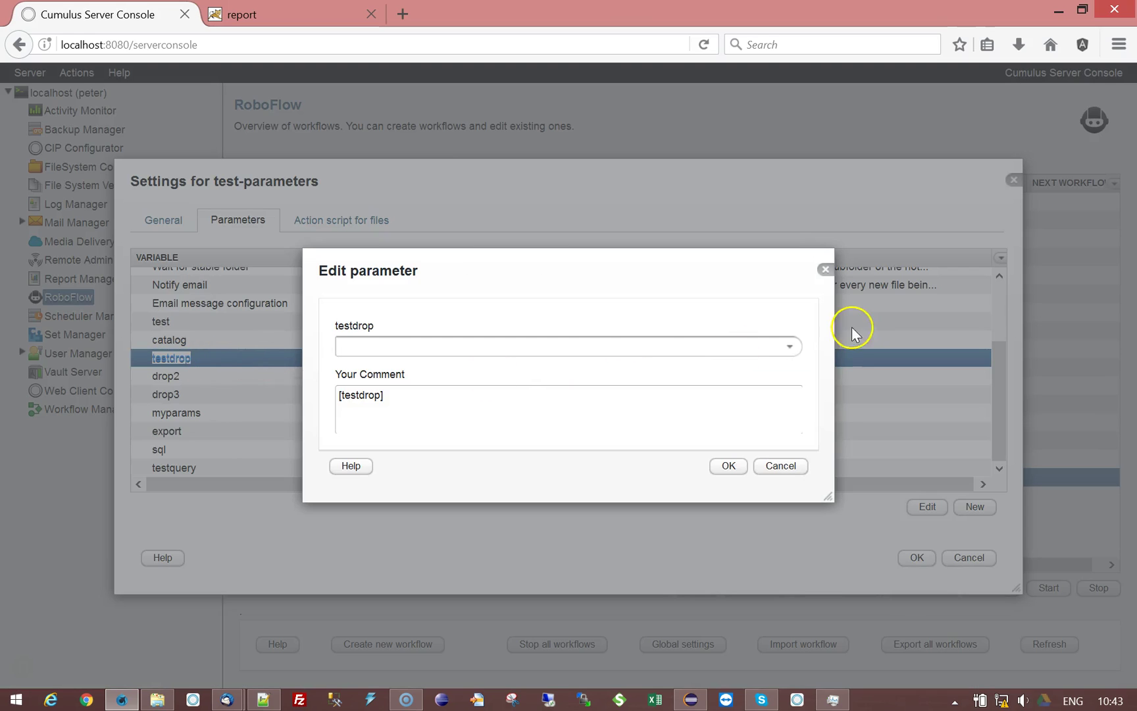
{"action": "left_click", "coordinate": [789, 346]}
{"action": "left_click", "coordinate": [408, 402]}
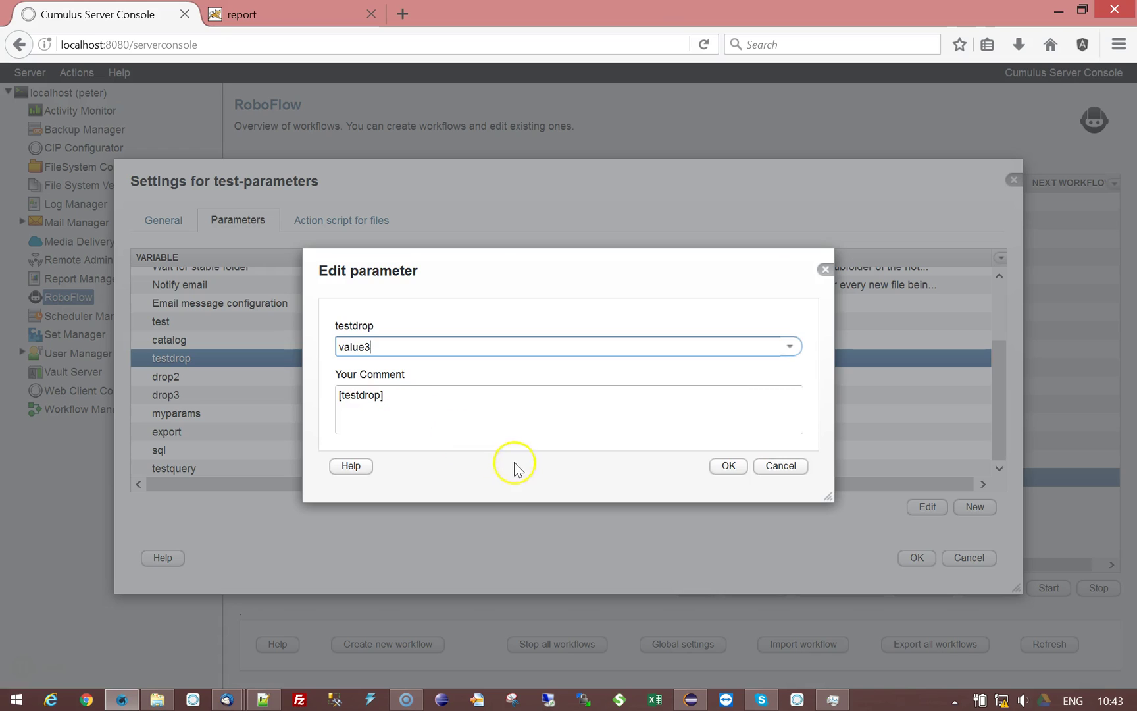
{"action": "left_click", "coordinate": [783, 467]}
{"action": "left_click", "coordinate": [917, 558]}
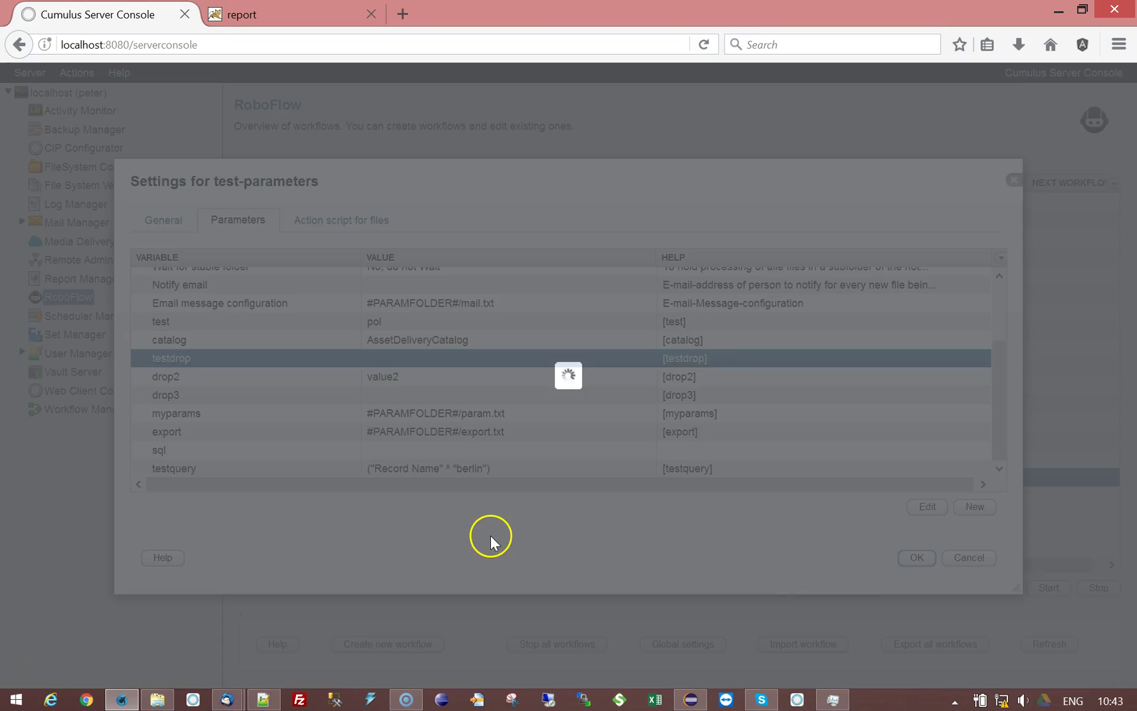